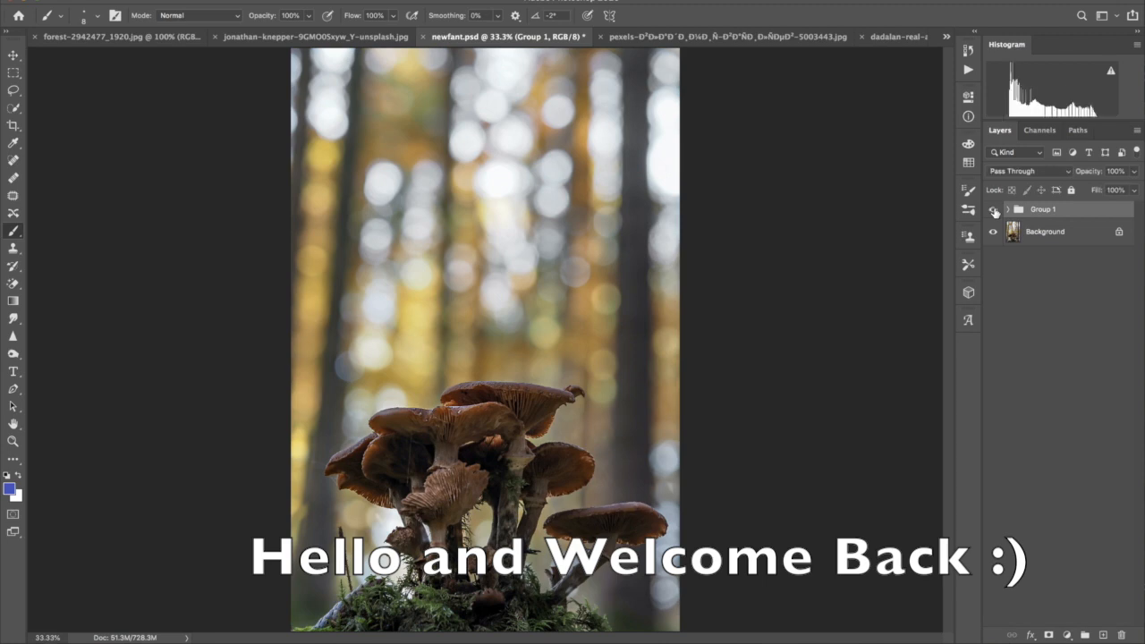
pyautogui.click(994, 210)
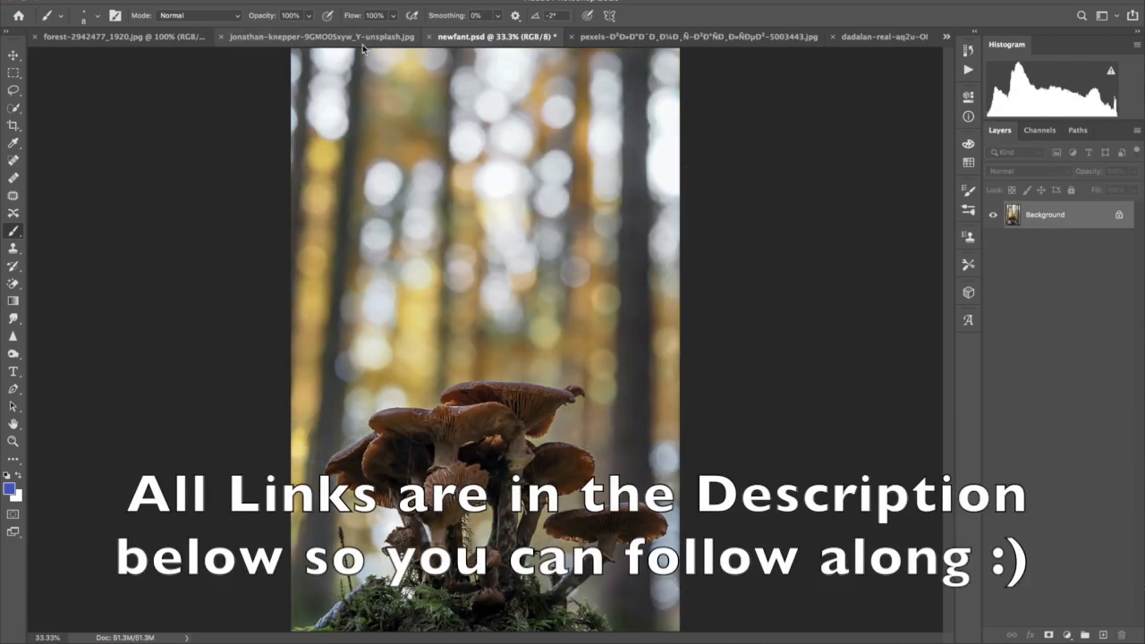
# Copy the forest path image into newfant.psd as a new layer in the upper-left corner of the mushroom photo.
pyautogui.click(163, 43)
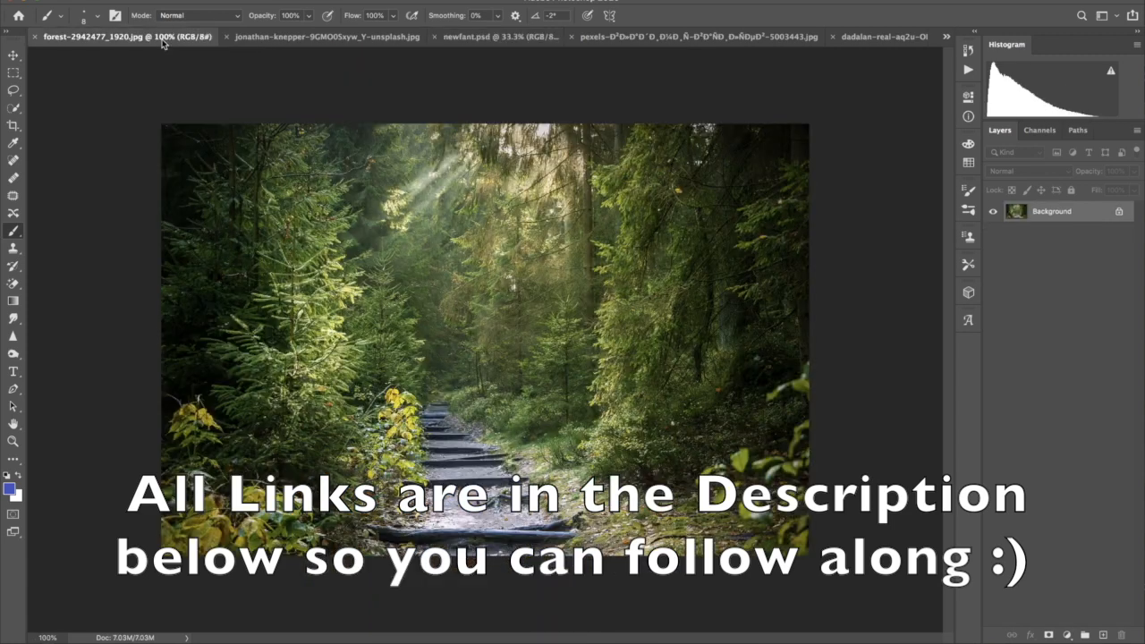
pyautogui.press('v')
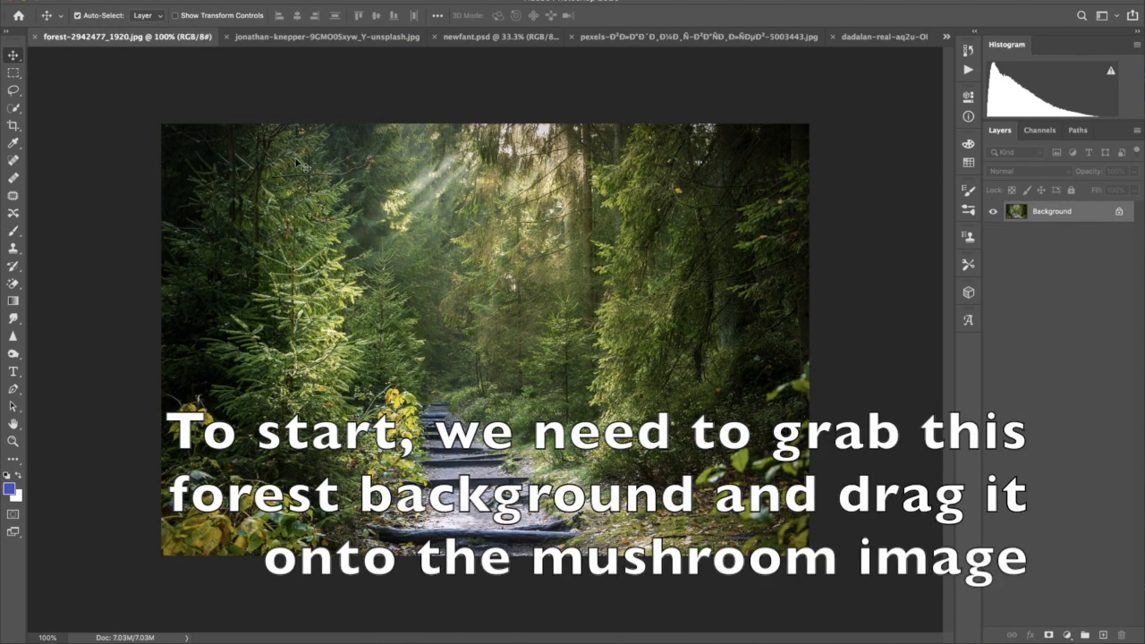
pyautogui.moveTo(344, 183); pyautogui.dragTo(469, 58)
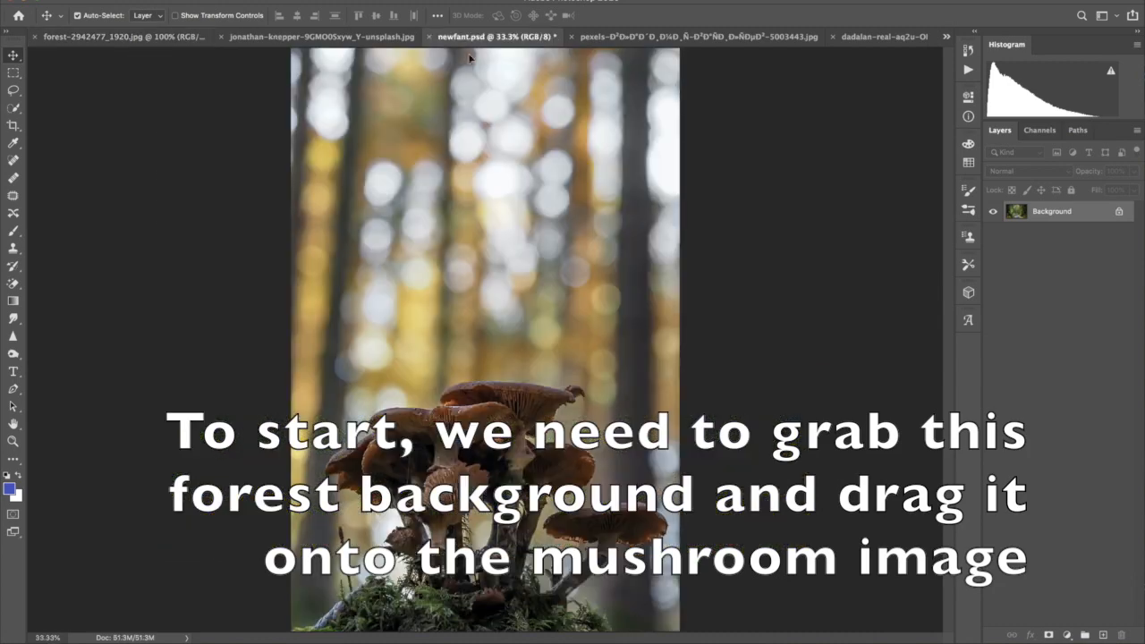
pyautogui.moveTo(445, 196); pyautogui.dragTo(403, 126)
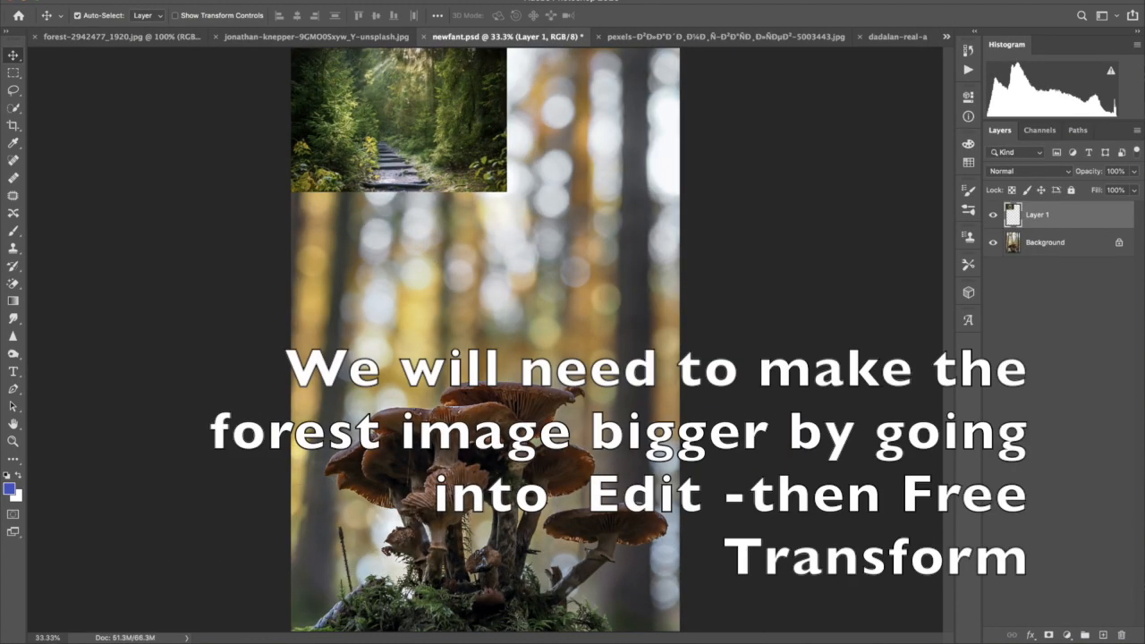
# Scale the forest layer to about 417% with Free Transform so it covers the whole canvas and includes the sun rays.
pyautogui.click(131, 1)
pyautogui.click(182, 281)
pyautogui.moveTo(506, 192); pyautogui.dragTo(931, 488)
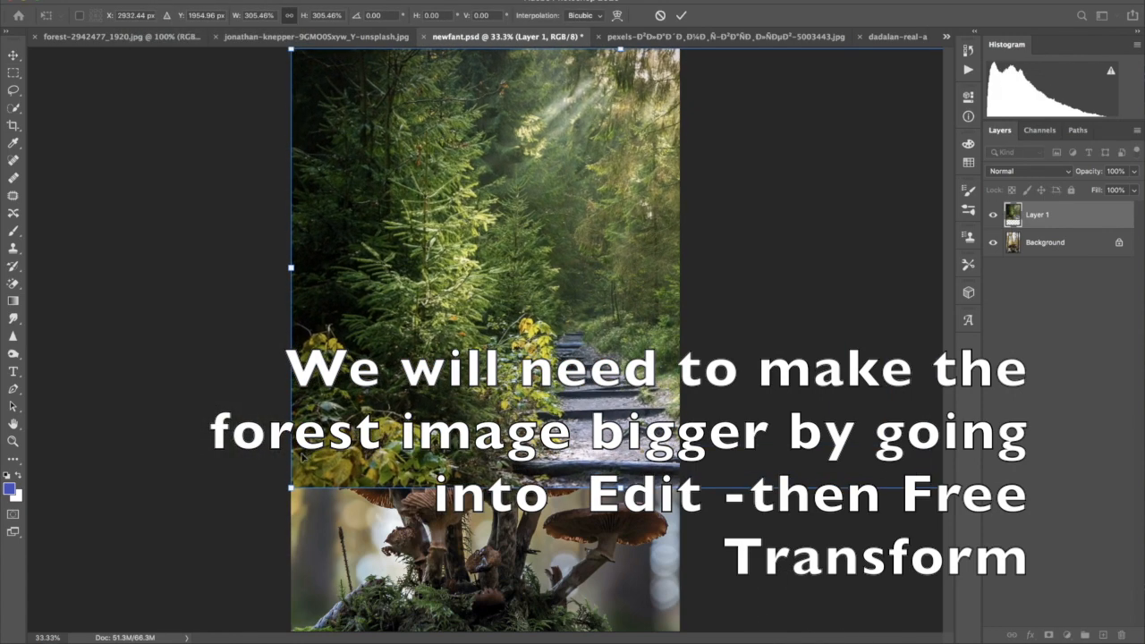
pyautogui.moveTo(275, 507); pyautogui.dragTo(33, 643)
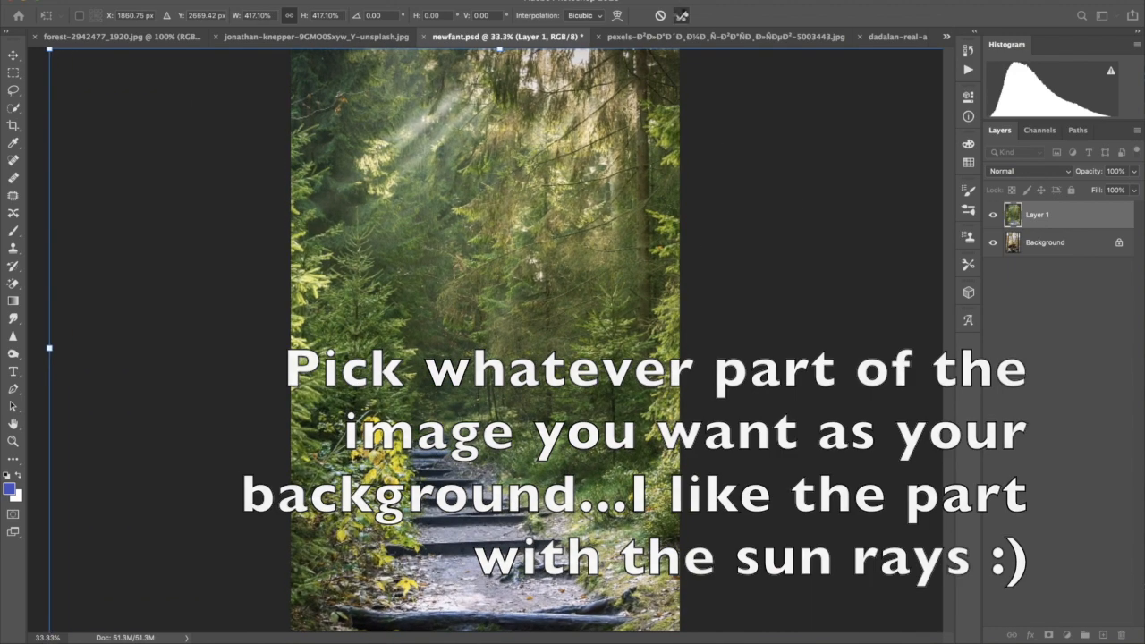
pyautogui.click(682, 17)
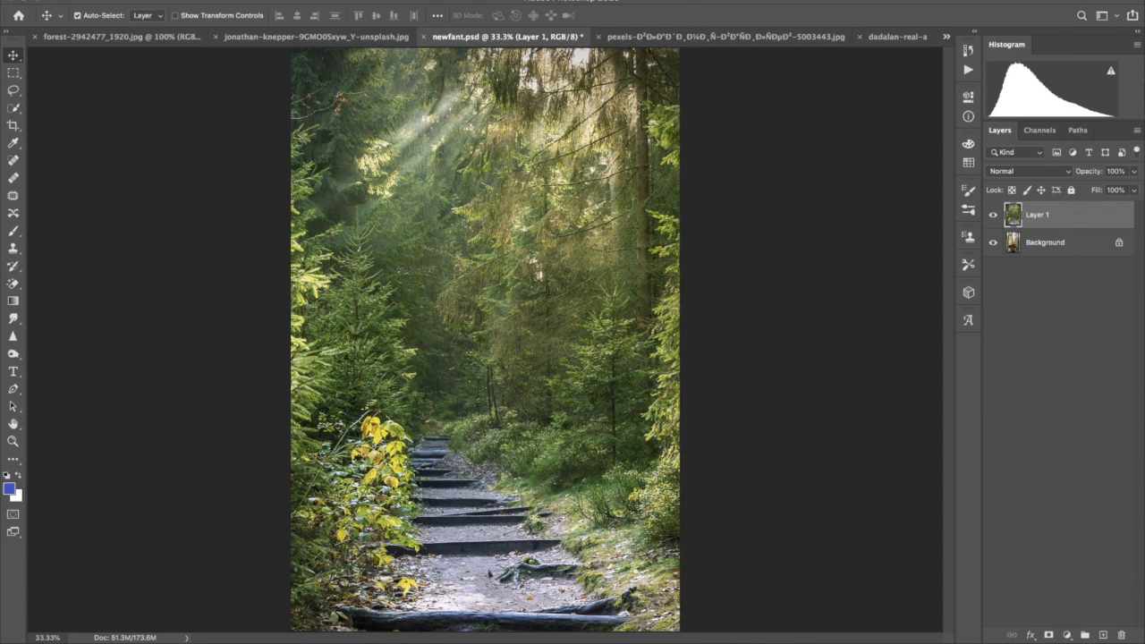
# Apply a Gaussian Blur with a radius of 27.5 pixels to the forest layer.
pyautogui.click(317, 0)
pyautogui.moveTo(320, 143)
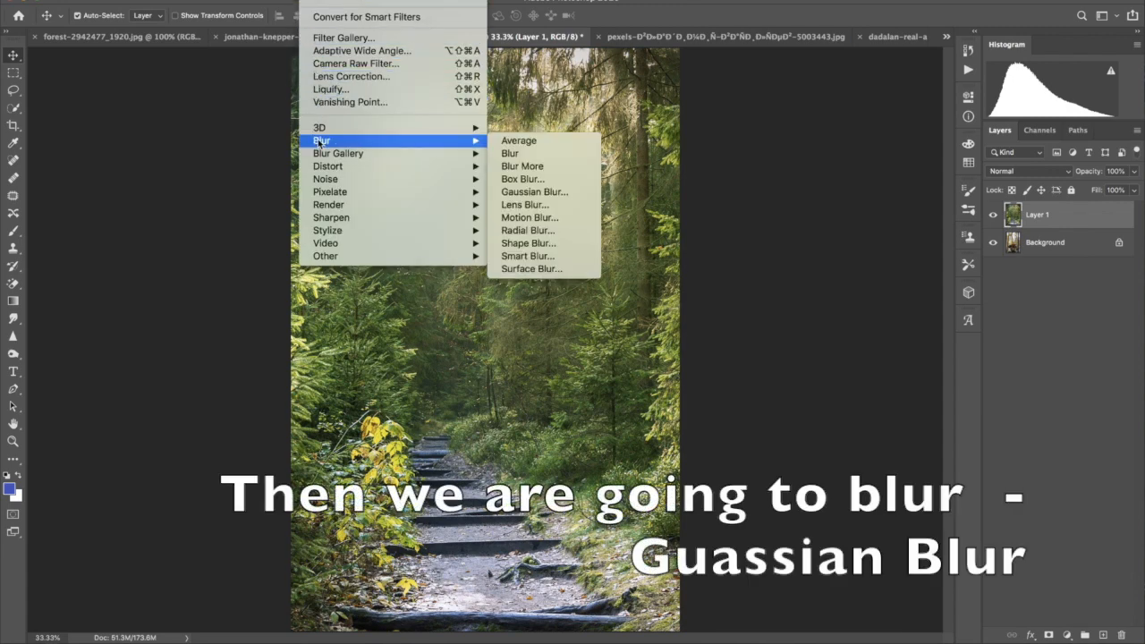
pyautogui.click(534, 192)
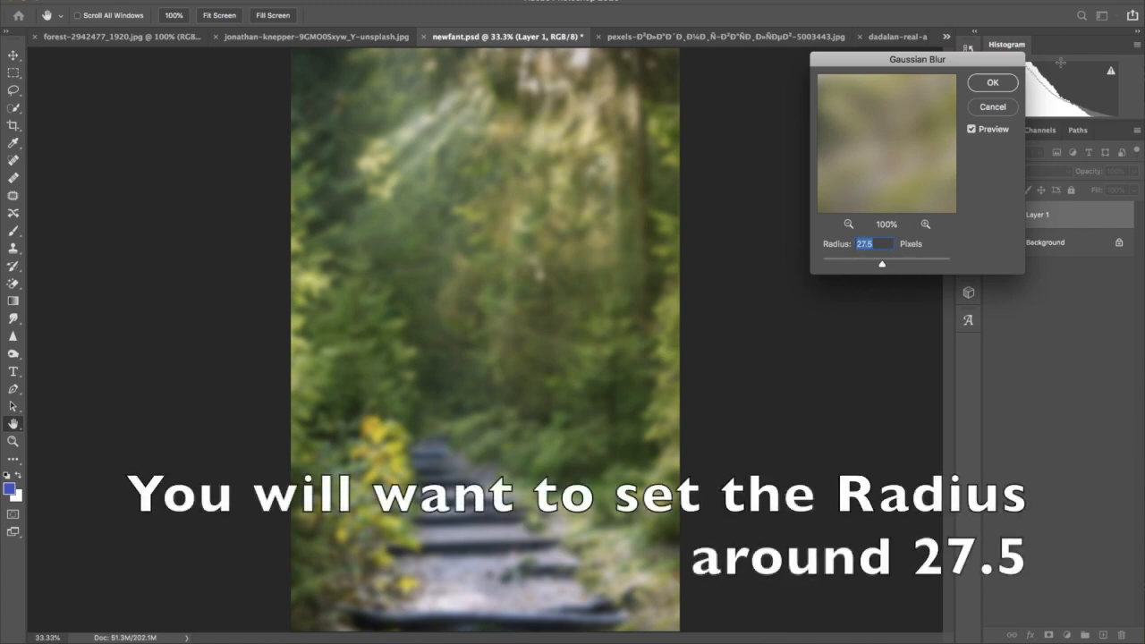
pyautogui.click(994, 83)
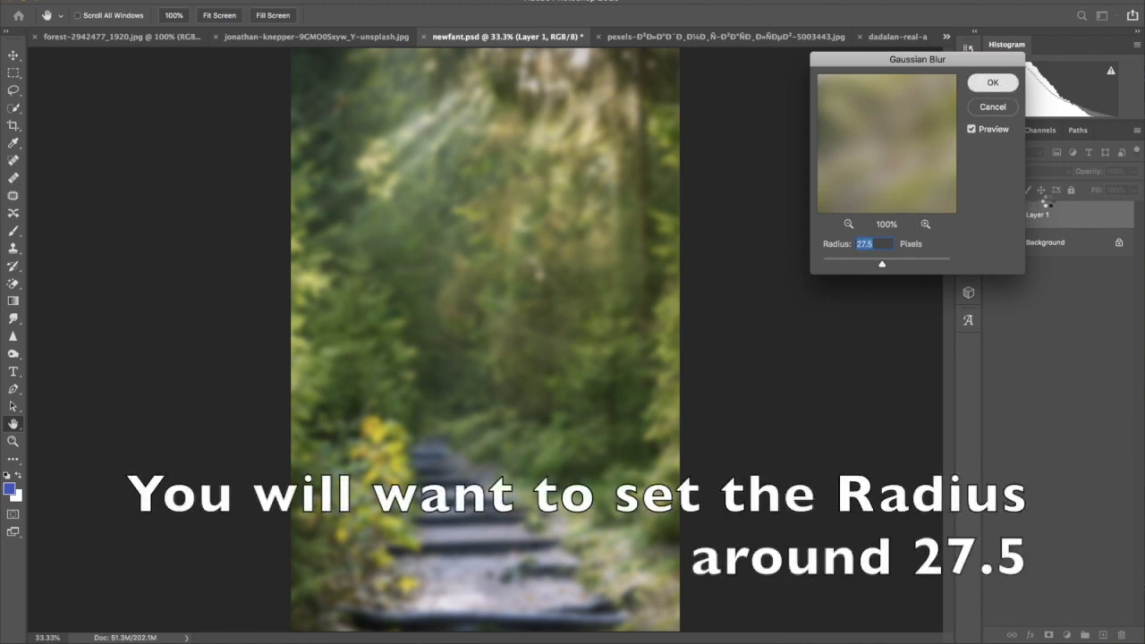
# Lower the forest layer's opacity to 43% and add a layer mask to it.
pyautogui.moveTo(1085, 173); pyautogui.dragTo(1056, 175)
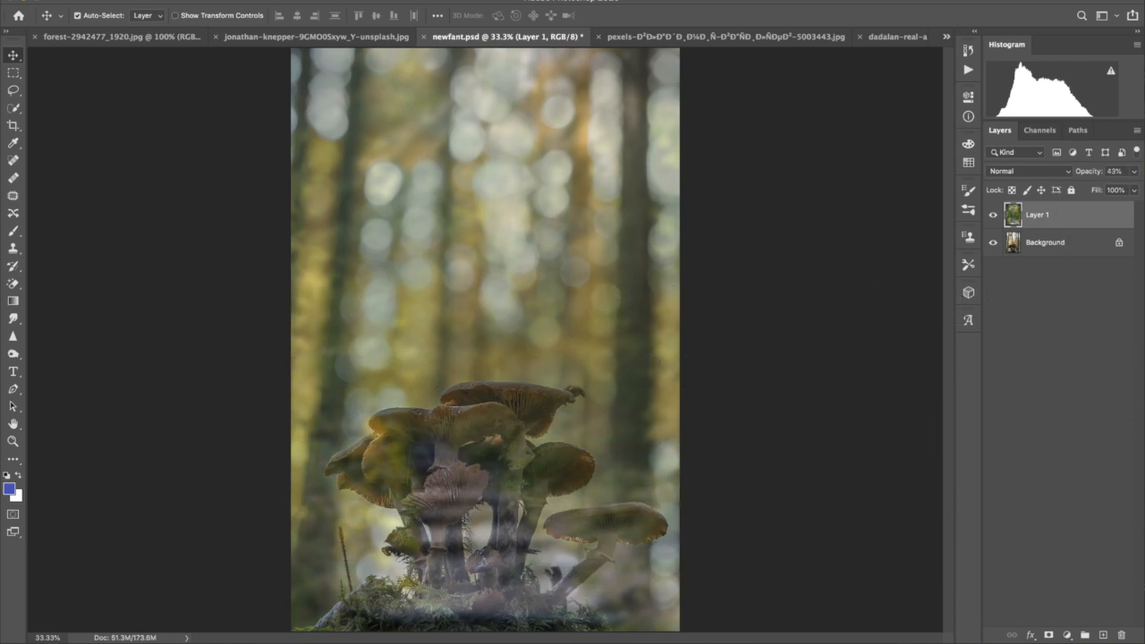
pyautogui.click(1049, 635)
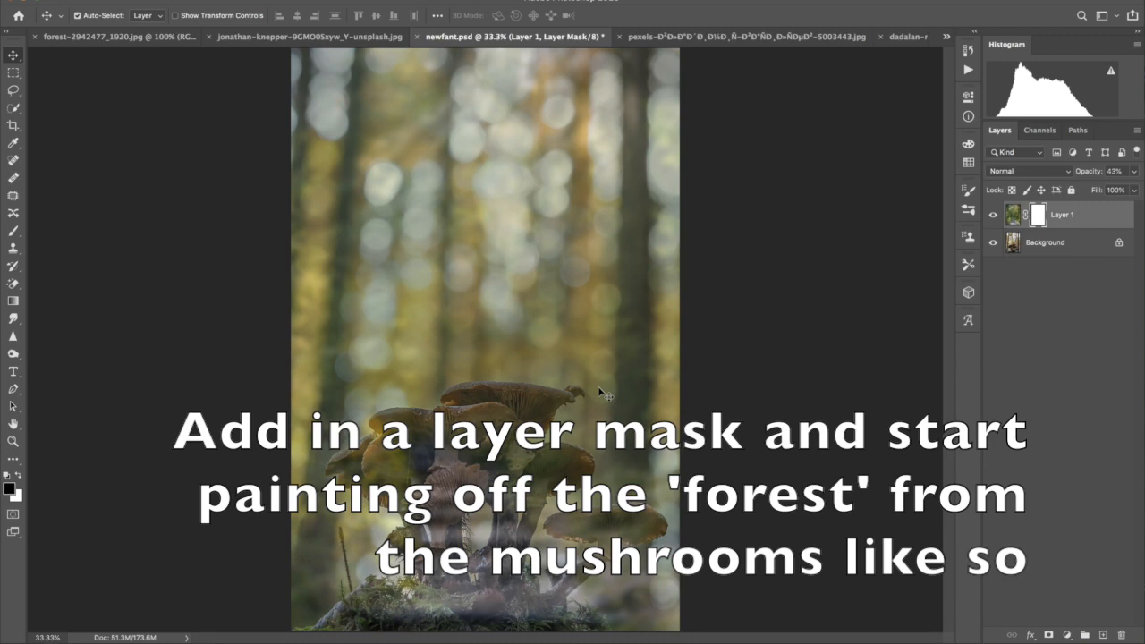
# Paint black on the mask with an enlarged brush to remove the forest from the main mushroom cluster.
pyautogui.click(13, 230)
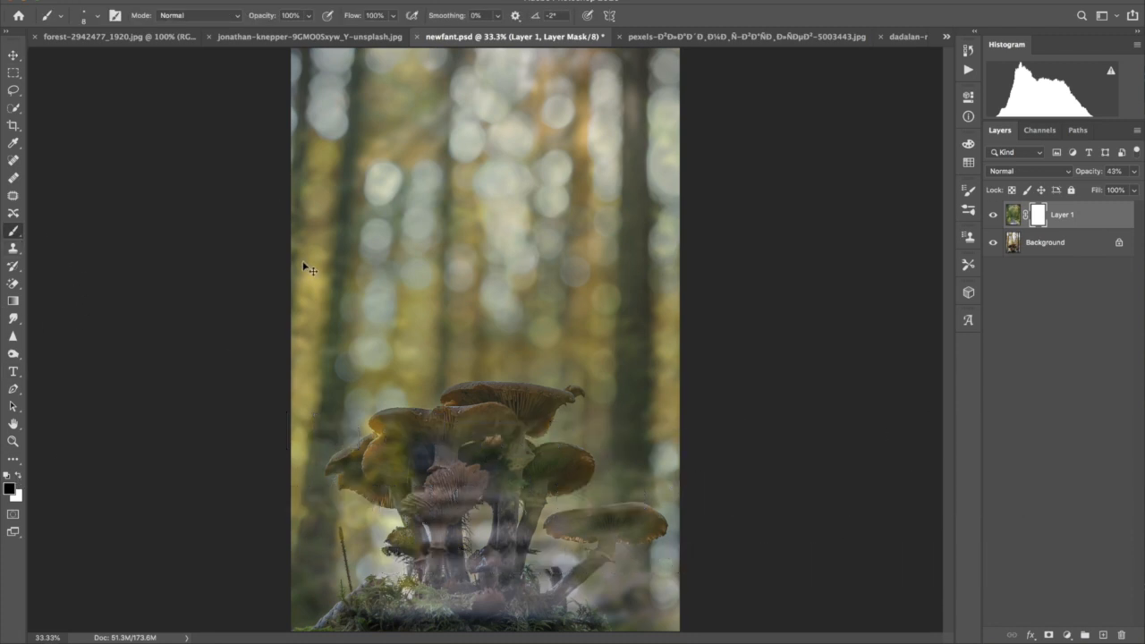
pyautogui.hotkey('ctrl', '+')
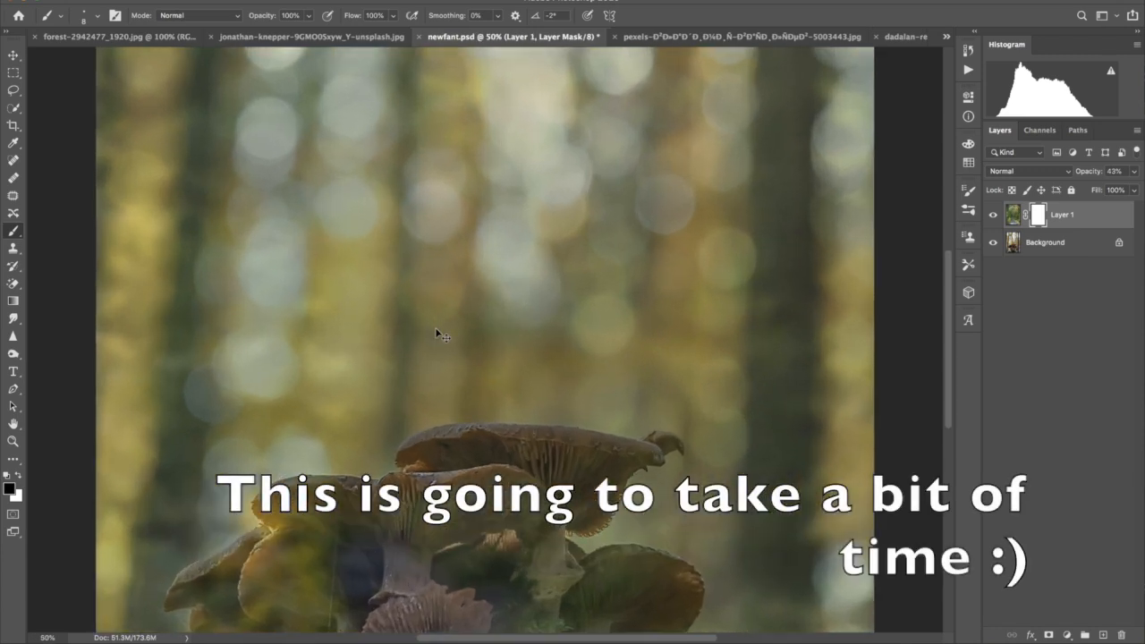
pyautogui.keyDown('space'); pyautogui.moveTo(535, 350); pyautogui.dragTo(539, 119); pyautogui.keyUp('space')
pyautogui.press(']')
pyautogui.press(']')
pyautogui.press(']')
pyautogui.press(']')
pyautogui.press(']')
pyautogui.press(']')
pyautogui.press(']')
pyautogui.press(']')
pyautogui.press(']')
pyautogui.press(']')
pyautogui.press(']')
pyautogui.press(']')
pyautogui.press(']')
pyautogui.moveTo(333, 327)
pyautogui.mouseDown()
pyautogui.moveTo(241, 330)
pyautogui.moveTo(234, 372)
pyautogui.moveTo(252, 409)
pyautogui.moveTo(296, 397)
pyautogui.moveTo(274, 281)
pyautogui.moveTo(339, 258)
pyautogui.moveTo(350, 363)
pyautogui.moveTo(385, 478)
pyautogui.moveTo(406, 458)
pyautogui.moveTo(418, 490)
pyautogui.moveTo(362, 261)
pyautogui.moveTo(454, 258)
pyautogui.moveTo(415, 328)
pyautogui.moveTo(525, 269)
pyautogui.moveTo(472, 205)
pyautogui.moveTo(463, 216)
pyautogui.moveTo(648, 225)
pyautogui.moveTo(582, 243)
pyautogui.moveTo(525, 442)
pyautogui.moveTo(448, 440)
pyautogui.moveTo(468, 567)
pyautogui.moveTo(488, 578)
pyautogui.moveTo(487, 546)
pyautogui.moveTo(586, 332)
pyautogui.moveTo(560, 503)
pyautogui.moveTo(584, 467)
pyautogui.moveTo(600, 334)
pyautogui.moveTo(646, 356)
pyautogui.moveTo(528, 476)
pyautogui.moveTo(552, 418)
pyautogui.moveTo(519, 588)
pyautogui.moveTo(700, 356)
pyautogui.moveTo(630, 323)
pyautogui.moveTo(672, 364)
pyautogui.mouseUp()
# Mask the forest off the mossy ground beneath the mushrooms using a larger black brush.
pyautogui.press('[')
pyautogui.press('[')
pyautogui.press('[')
pyautogui.press('[')
pyautogui.press(']')
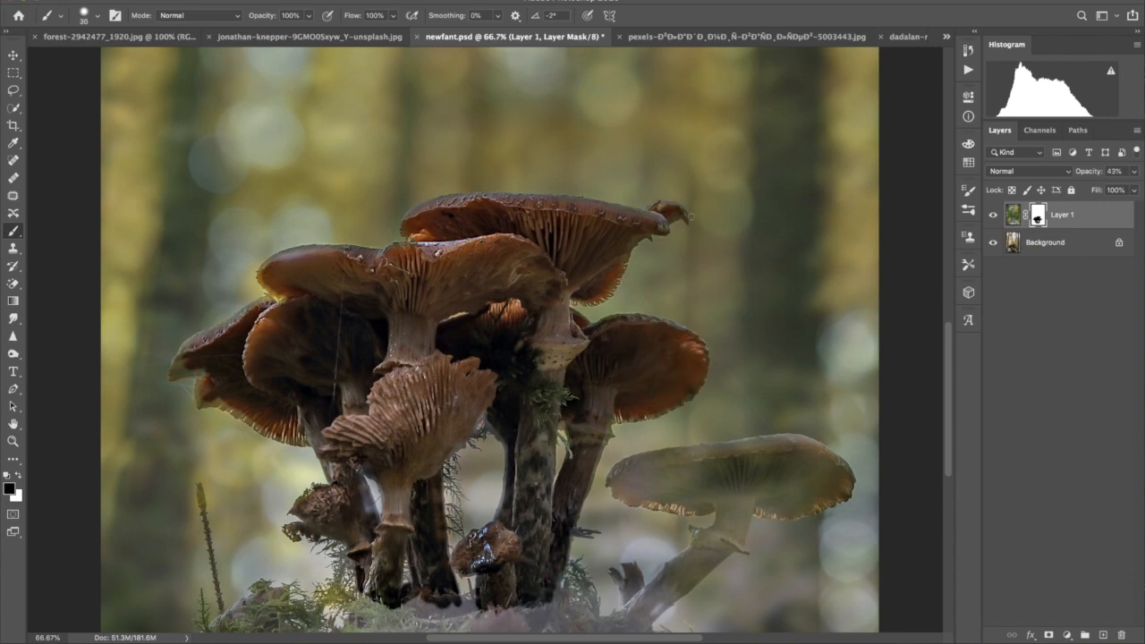
pyautogui.scroll(-5, 684, 215)
pyautogui.press(']')
pyautogui.press(']')
pyautogui.press(']')
pyautogui.press(']')
pyautogui.press(']')
pyautogui.press(']')
pyautogui.press(']')
pyautogui.press(']')
pyautogui.press(']')
pyautogui.press(']')
pyautogui.moveTo(457, 447)
pyautogui.mouseDown()
pyautogui.moveTo(369, 461)
pyautogui.moveTo(527, 487)
pyautogui.moveTo(642, 527)
pyautogui.moveTo(100, 532)
pyautogui.moveTo(246, 439)
pyautogui.mouseUp()
# Mask the forest off the separate right-hand mushroom and its slanted stem with a smaller brush.
pyautogui.press('[')
pyautogui.press('[')
pyautogui.press('[')
pyautogui.press('[')
pyautogui.press('[')
pyautogui.press('[')
pyautogui.moveTo(634, 428)
pyautogui.mouseDown()
pyautogui.moveTo(614, 456)
pyautogui.moveTo(615, 401)
pyautogui.moveTo(579, 453)
pyautogui.moveTo(685, 398)
pyautogui.moveTo(659, 391)
pyautogui.moveTo(704, 372)
pyautogui.moveTo(713, 332)
pyautogui.moveTo(676, 291)
pyautogui.moveTo(601, 312)
pyautogui.moveTo(672, 331)
pyautogui.moveTo(628, 306)
pyautogui.moveTo(654, 307)
pyautogui.moveTo(600, 298)
pyautogui.moveTo(687, 281)
pyautogui.moveTo(747, 288)
pyautogui.moveTo(730, 326)
pyautogui.moveTo(830, 312)
pyautogui.moveTo(721, 279)
pyautogui.moveTo(820, 302)
pyautogui.moveTo(747, 324)
pyautogui.moveTo(775, 304)
pyautogui.mouseUp()
# Refine the mask along the edges of the left mushroom caps with a fine black brush.
pyautogui.press('super+plus')
pyautogui.press('super+plus')
pyautogui.moveTo(235, 180); pyautogui.dragTo(464, 365)
pyautogui.press('[')
pyautogui.press('[')
pyautogui.press('[')
pyautogui.press('[')
pyautogui.press('[')
pyautogui.moveTo(238, 384)
pyautogui.mouseDown()
pyautogui.moveTo(233, 415)
pyautogui.moveTo(273, 358)
pyautogui.moveTo(361, 283)
pyautogui.mouseUp()
pyautogui.moveTo(452, 231); pyautogui.dragTo(573, 190)
pyautogui.moveTo(241, 404)
pyautogui.mouseDown()
pyautogui.moveTo(225, 428)
pyautogui.moveTo(328, 420)
pyautogui.moveTo(286, 415)
pyautogui.mouseUp()
pyautogui.moveTo(312, 492)
pyautogui.mouseDown()
pyautogui.moveTo(334, 517)
pyautogui.moveTo(382, 500)
pyautogui.moveTo(329, 495)
pyautogui.mouseUp()
# Clean the mask around the small shrivelled mushroom and the stems in the lower left of the cluster.
pyautogui.moveTo(577, 463); pyautogui.dragTo(456, 315)
pyautogui.moveTo(272, 383)
pyautogui.mouseDown()
pyautogui.moveTo(338, 425)
pyautogui.moveTo(273, 373)
pyautogui.mouseUp()
pyautogui.moveTo(254, 362)
pyautogui.mouseDown()
pyautogui.moveTo(285, 386)
pyautogui.moveTo(443, 420)
pyautogui.moveTo(483, 536)
pyautogui.mouseUp()
pyautogui.moveTo(560, 492); pyautogui.dragTo(621, 266)
pyautogui.moveTo(621, 272)
pyautogui.mouseDown()
pyautogui.moveTo(648, 315)
pyautogui.moveTo(679, 417)
pyautogui.mouseUp()
pyautogui.moveTo(660, 479); pyautogui.dragTo(626, 435)
pyautogui.moveTo(697, 363)
pyautogui.mouseDown()
pyautogui.moveTo(637, 258)
pyautogui.moveTo(608, 242)
pyautogui.mouseUp()
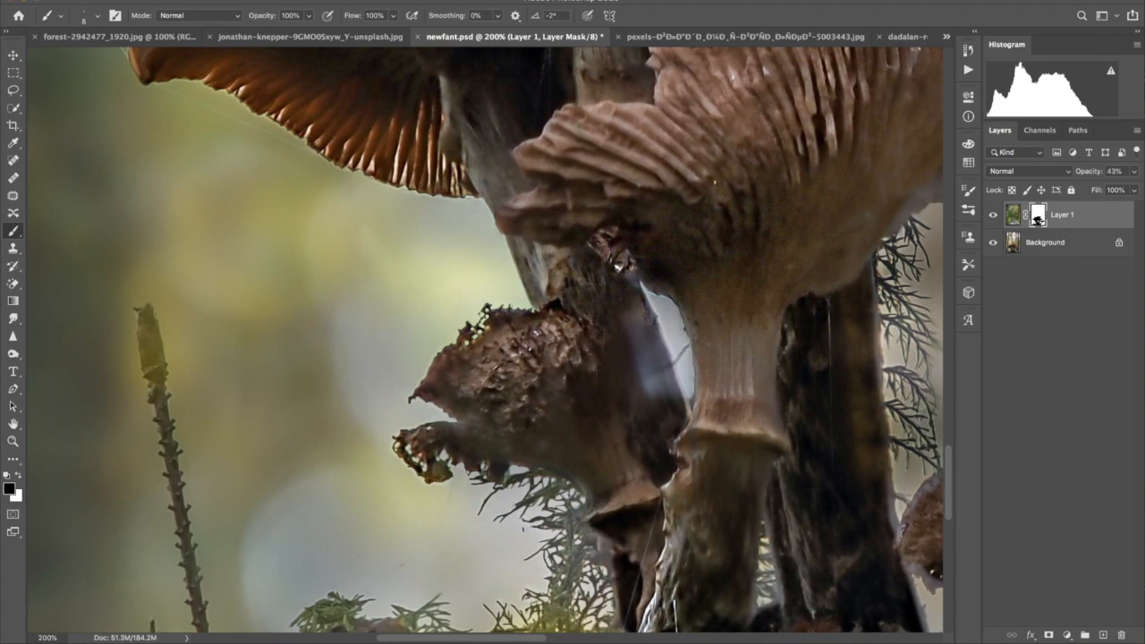
pyautogui.moveTo(660, 487); pyautogui.dragTo(634, 362)
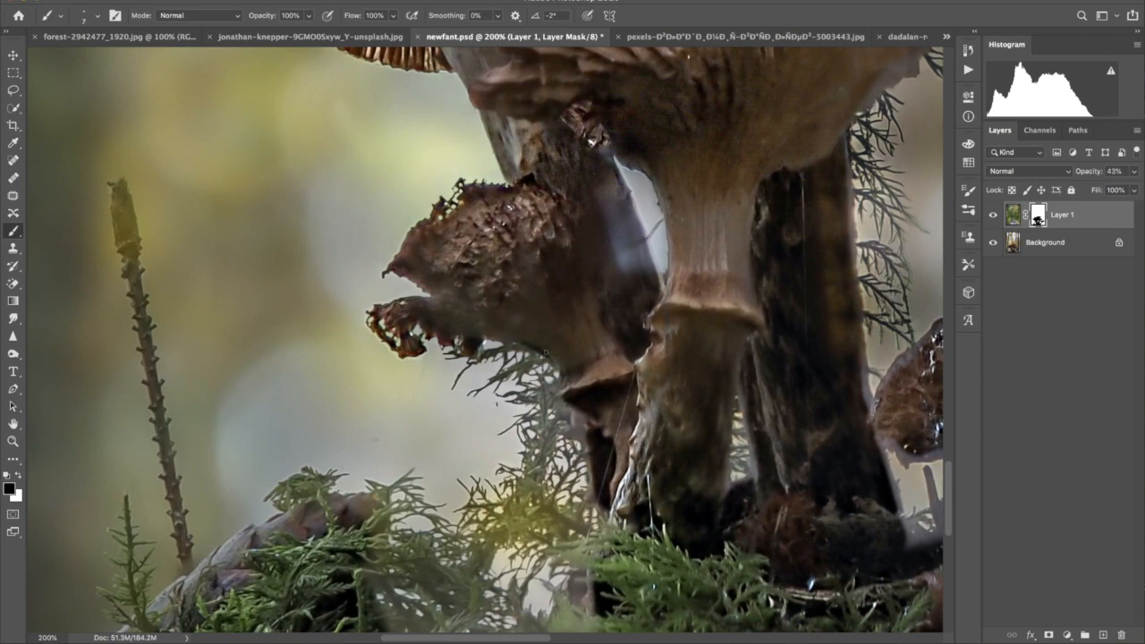
pyautogui.moveTo(569, 409); pyautogui.dragTo(595, 467)
pyautogui.moveTo(757, 478); pyautogui.dragTo(743, 392)
# Mask the forest off the grey cone and the surrounding moss at the lower left of the photo.
pyautogui.moveTo(501, 501)
pyautogui.mouseDown()
pyautogui.moveTo(505, 350)
pyautogui.moveTo(799, 188)
pyautogui.mouseUp()
pyautogui.press(']')
pyautogui.press(']')
pyautogui.moveTo(249, 489)
pyautogui.mouseDown()
pyautogui.moveTo(302, 429)
pyautogui.moveTo(407, 352)
pyautogui.mouseUp()
pyautogui.press(']')
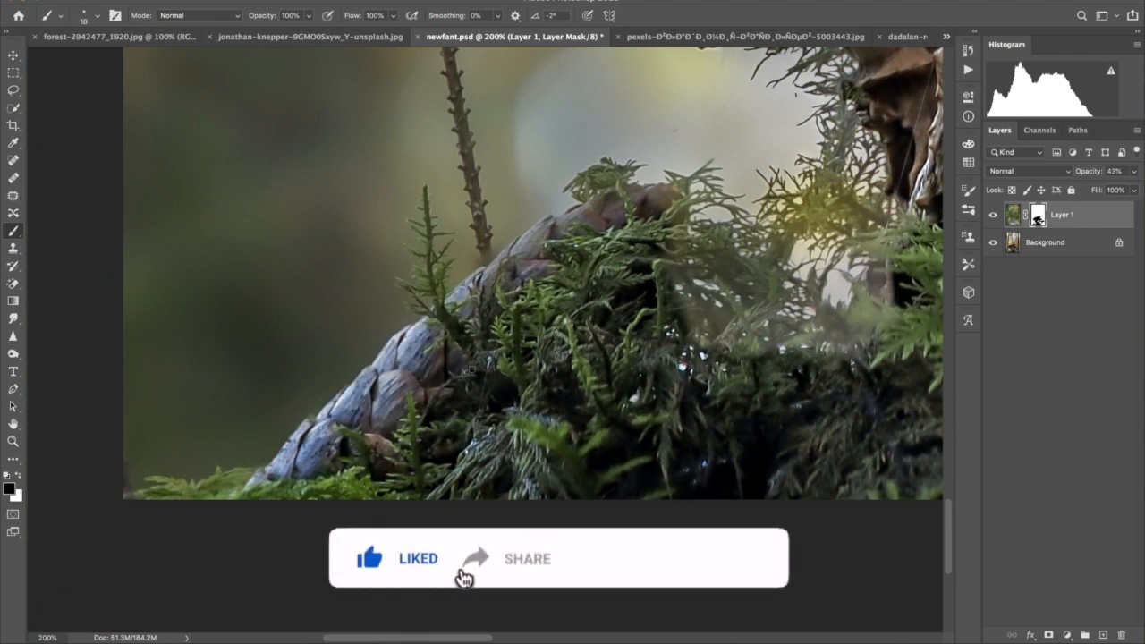
pyautogui.moveTo(616, 204)
pyautogui.mouseDown()
pyautogui.moveTo(606, 183)
pyautogui.moveTo(528, 299)
pyautogui.mouseUp()
pyautogui.moveTo(581, 344)
pyautogui.mouseDown()
pyautogui.moveTo(540, 301)
pyautogui.moveTo(571, 306)
pyautogui.moveTo(588, 384)
pyautogui.moveTo(577, 392)
pyautogui.moveTo(564, 353)
pyautogui.mouseUp()
# Paint black on the mask over the hazy moss between the cone and the nearest mushroom stem.
pyautogui.press('[')
pyautogui.press('[')
pyautogui.press('[')
pyautogui.press('[')
pyautogui.press('[')
pyautogui.press('[')
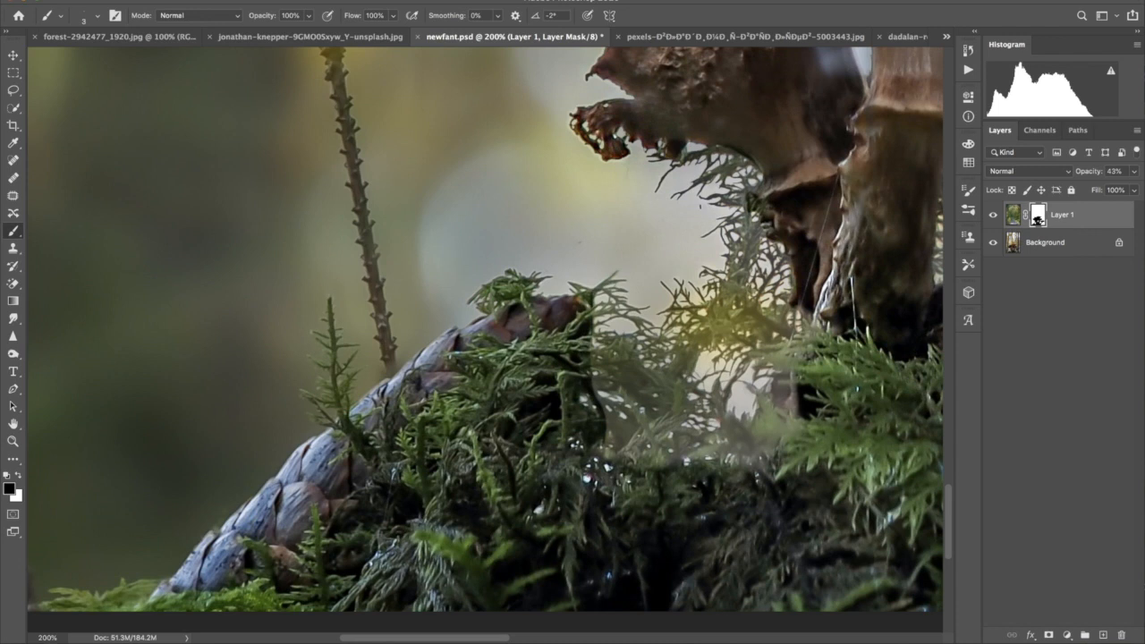
pyautogui.press(']')
pyautogui.press(']')
pyautogui.press(']')
pyautogui.moveTo(621, 432)
pyautogui.mouseDown()
pyautogui.moveTo(647, 454)
pyautogui.moveTo(662, 444)
pyautogui.mouseUp()
pyautogui.moveTo(629, 372)
pyautogui.mouseDown()
pyautogui.moveTo(665, 396)
pyautogui.moveTo(677, 367)
pyautogui.mouseUp()
pyautogui.moveTo(665, 426)
pyautogui.mouseDown()
pyautogui.moveTo(603, 440)
pyautogui.moveTo(691, 442)
pyautogui.moveTo(729, 428)
pyautogui.moveTo(747, 456)
pyautogui.moveTo(682, 404)
pyautogui.mouseUp()
pyautogui.press('[')
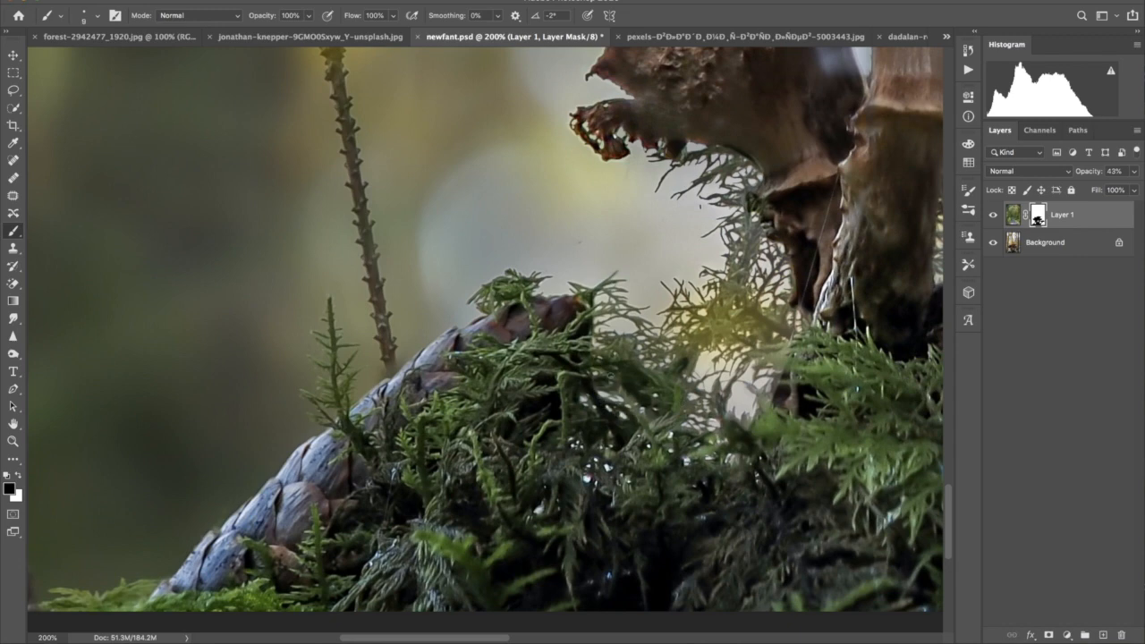
# Mask the forest off the thin moss sprigs below the small shrivelled mushroom.
pyautogui.moveTo(618, 379); pyautogui.dragTo(239, 480)
pyautogui.press(']')
pyautogui.moveTo(687, 259)
pyautogui.mouseDown()
pyautogui.moveTo(694, 315)
pyautogui.moveTo(743, 251)
pyautogui.mouseUp()
pyautogui.moveTo(707, 335)
pyautogui.mouseDown()
pyautogui.moveTo(727, 430)
pyautogui.moveTo(751, 442)
pyautogui.moveTo(765, 375)
pyautogui.moveTo(590, 373)
pyautogui.moveTo(564, 389)
pyautogui.moveTo(571, 320)
pyautogui.mouseUp()
pyautogui.moveTo(730, 360); pyautogui.dragTo(759, 399)
# Refine the mask along the ridged mushroom's right edge and the thin dark stem behind it.
pyautogui.scroll(5, 554, 292)
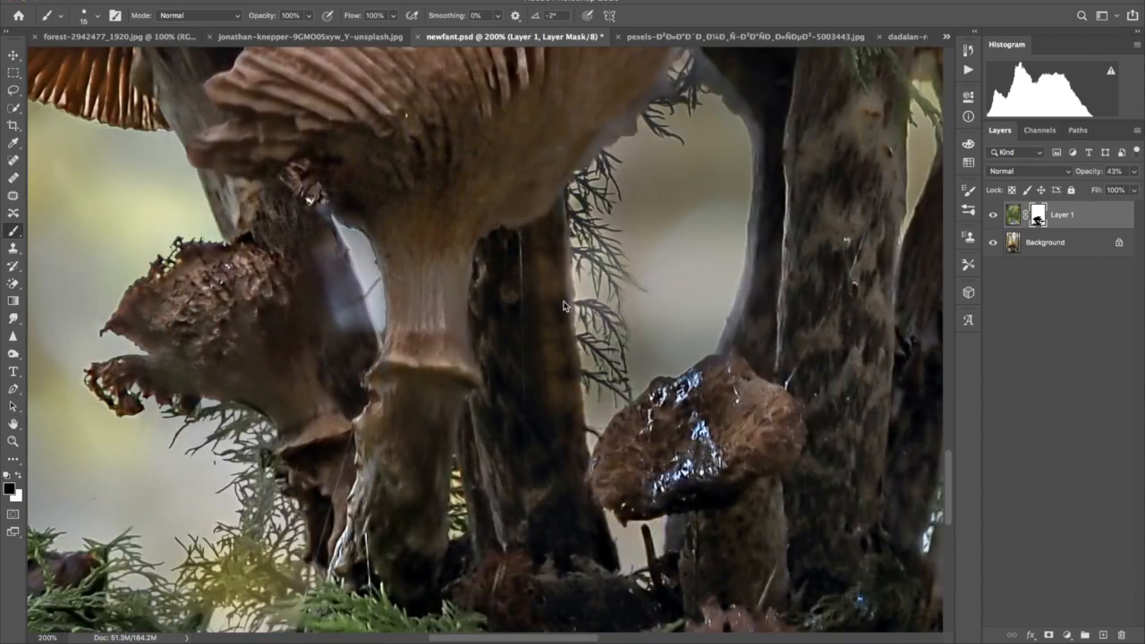
pyautogui.moveTo(577, 139)
pyautogui.mouseDown()
pyautogui.moveTo(608, 136)
pyautogui.moveTo(664, 88)
pyautogui.mouseUp()
pyautogui.moveTo(736, 343); pyautogui.dragTo(762, 131)
pyautogui.moveTo(837, 343); pyautogui.dragTo(677, 549)
pyautogui.press(']')
pyautogui.moveTo(537, 228)
pyautogui.mouseDown()
pyautogui.moveTo(598, 337)
pyautogui.moveTo(522, 263)
pyautogui.moveTo(524, 295)
pyautogui.mouseUp()
# Mask the forest off the moss strand hanging beside the central stem with a smaller brush.
pyautogui.press('[')
pyautogui.press('[')
pyautogui.press('[')
pyautogui.press('[')
pyautogui.press('[')
pyautogui.press('[')
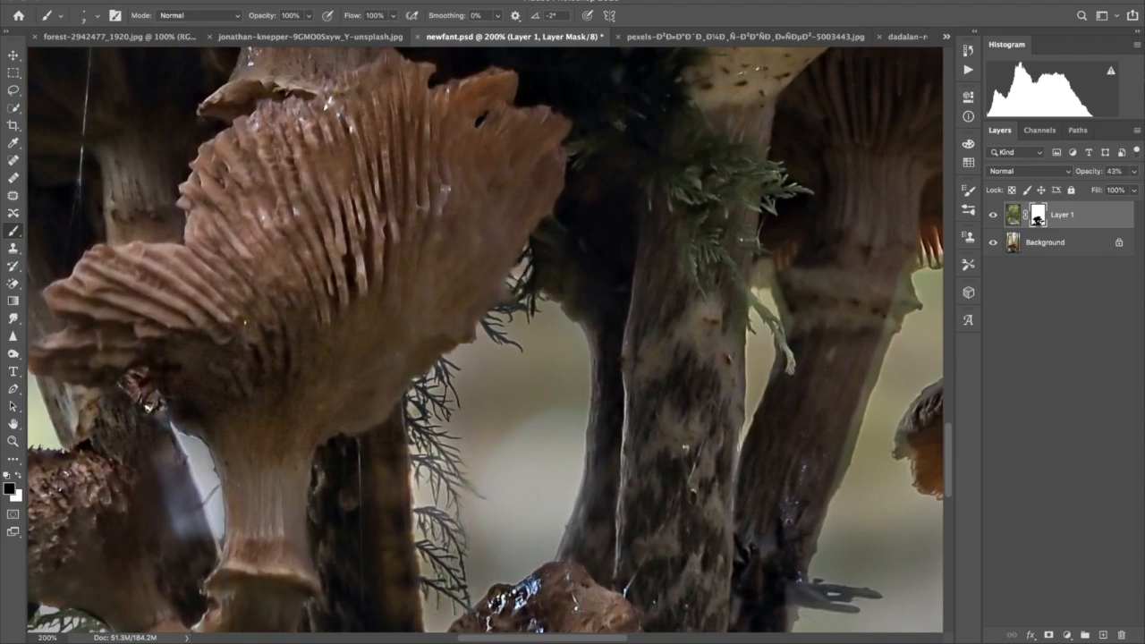
pyautogui.moveTo(770, 273); pyautogui.dragTo(787, 333)
# Refine the mask along the edges of the stem just right of the central one.
pyautogui.press(']')
pyautogui.press(']')
pyautogui.press(']')
pyautogui.moveTo(867, 553); pyautogui.dragTo(713, 411)
pyautogui.moveTo(635, 488); pyautogui.dragTo(705, 246)
pyautogui.moveTo(689, 302); pyautogui.dragTo(755, 129)
# Mask the forest off the dark twig sticking out of the stem with a fine brush.
pyautogui.press('[')
pyautogui.press('[')
pyautogui.press('[')
pyautogui.press('[')
pyautogui.press('[')
pyautogui.press('[')
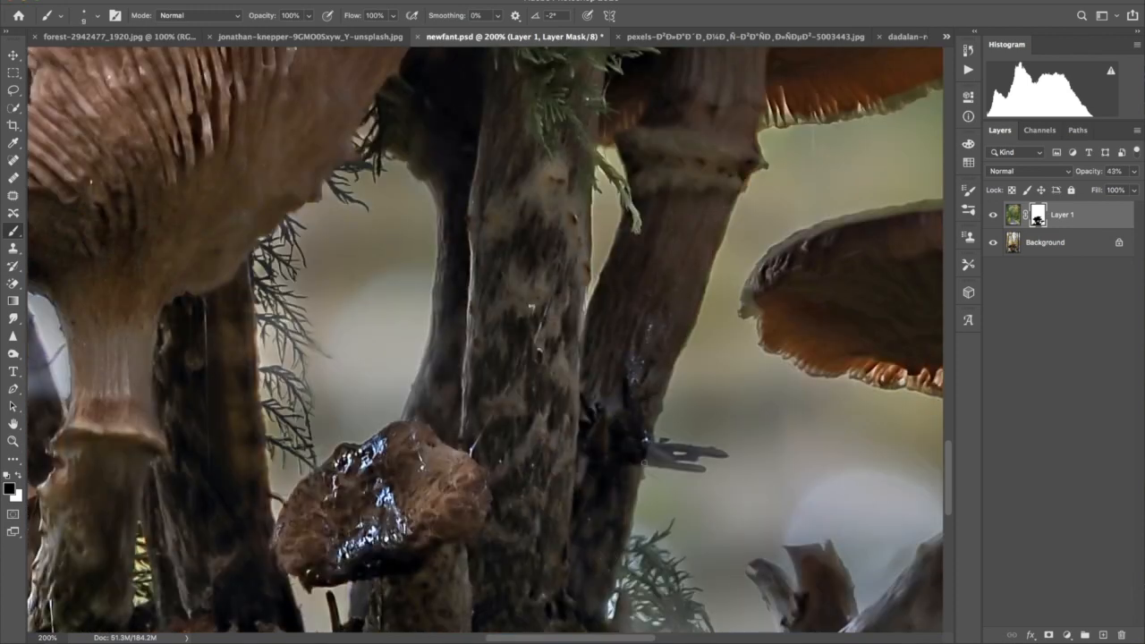
pyautogui.moveTo(619, 595); pyautogui.dragTo(515, 522)
pyautogui.moveTo(540, 375)
pyautogui.mouseDown()
pyautogui.moveTo(562, 391)
pyautogui.moveTo(581, 375)
pyautogui.mouseUp()
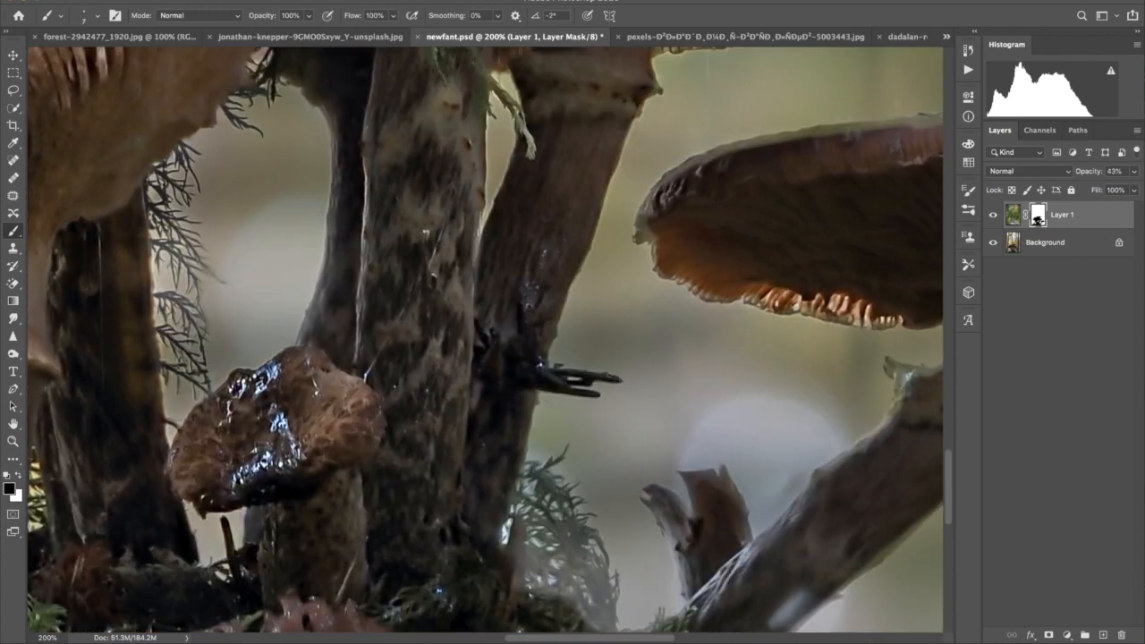
# Refine the mask along the gilled rim and upper edge of the cap right of the central stem.
pyautogui.moveTo(773, 240); pyautogui.dragTo(723, 456)
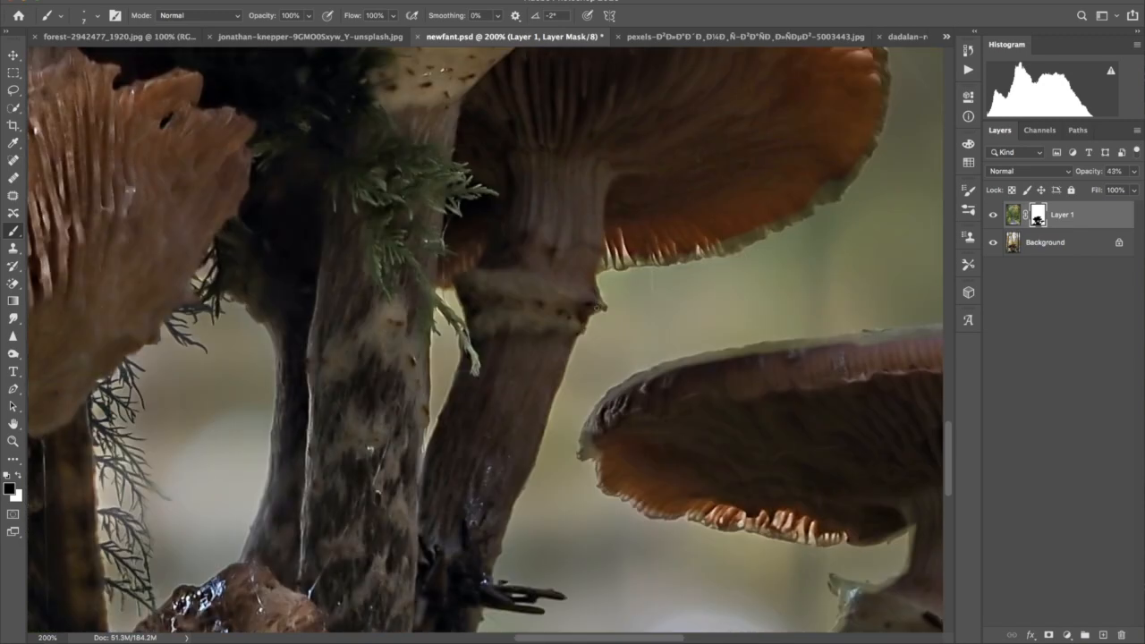
pyautogui.moveTo(711, 249)
pyautogui.mouseDown()
pyautogui.moveTo(779, 223)
pyautogui.moveTo(863, 162)
pyautogui.mouseUp()
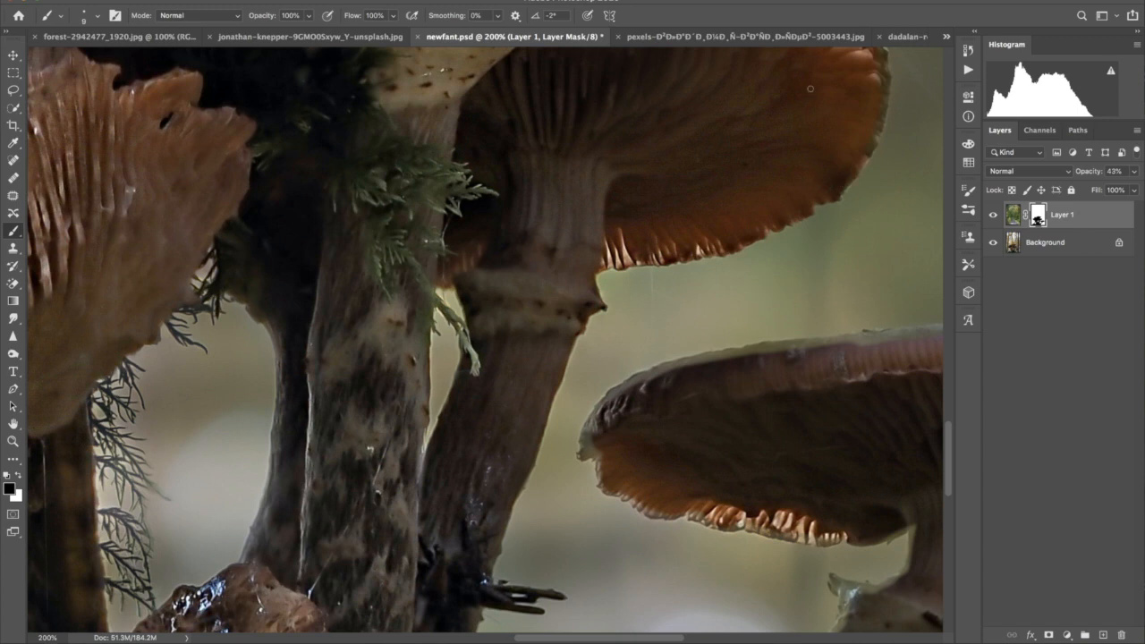
pyautogui.moveTo(810, 89); pyautogui.dragTo(720, 294)
pyautogui.moveTo(454, 175)
pyautogui.mouseDown()
pyautogui.moveTo(528, 150)
pyautogui.moveTo(587, 153)
pyautogui.mouseUp()
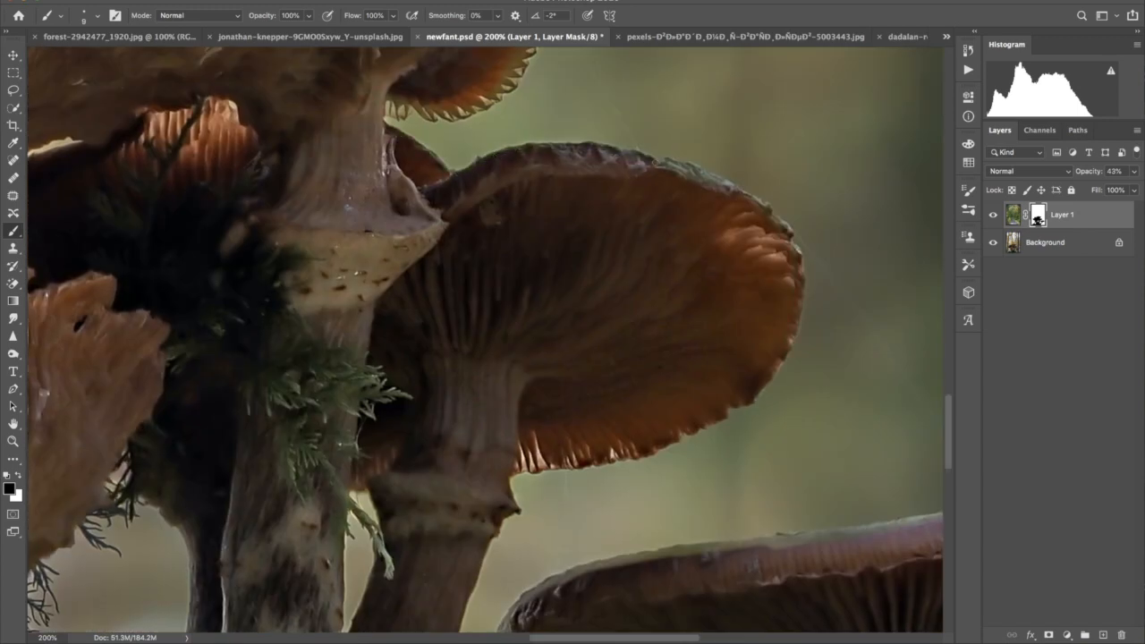
# Mask the forest off the orange gilled edge and the curled tip on the topmost mushroom's right side.
pyautogui.moveTo(784, 231); pyautogui.dragTo(847, 365)
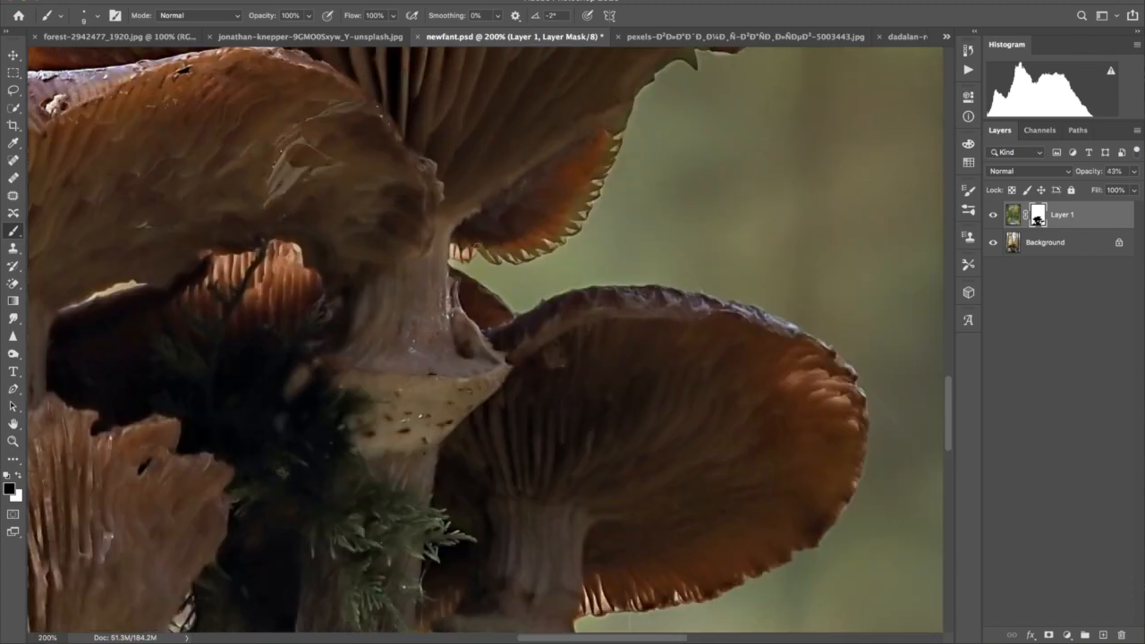
pyautogui.moveTo(626, 90); pyautogui.dragTo(615, 253)
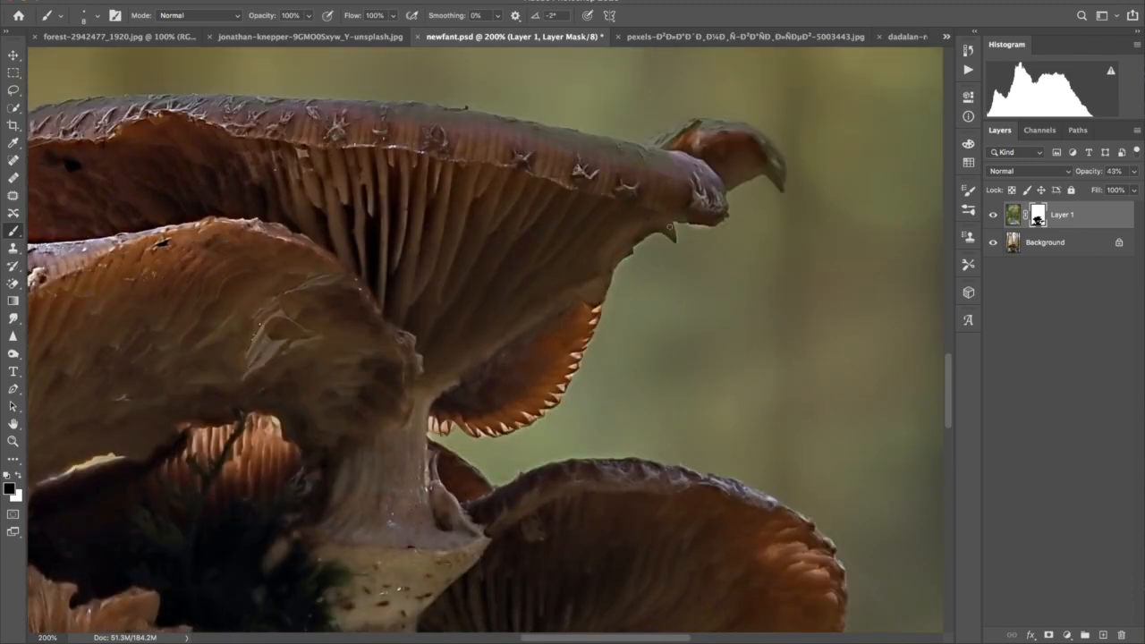
pyautogui.press('x')
pyautogui.press('x')
pyautogui.moveTo(781, 177); pyautogui.dragTo(777, 282)
pyautogui.press(']')
pyautogui.press(']')
pyautogui.moveTo(651, 246); pyautogui.dragTo(691, 230)
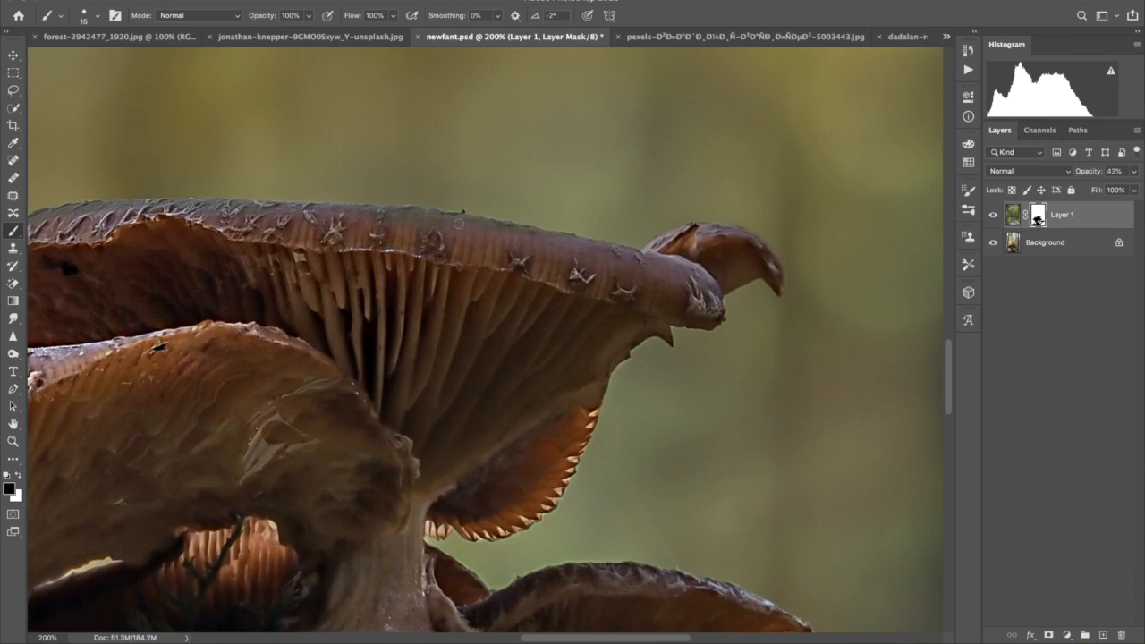
# Refine the mask along the upper rim of the topmost mushroom cap.
pyautogui.moveTo(381, 219)
pyautogui.mouseDown()
pyautogui.moveTo(500, 273)
pyautogui.moveTo(538, 271)
pyautogui.mouseUp()
pyautogui.moveTo(70, 439); pyautogui.dragTo(266, 379)
pyautogui.moveTo(268, 339); pyautogui.dragTo(256, 334)
pyautogui.moveTo(269, 244); pyautogui.dragTo(345, 216)
pyautogui.moveTo(408, 198); pyautogui.dragTo(555, 201)
# Mask the forest off the rims of the left caps, adjusting the brush size for the finer edges.
pyautogui.moveTo(264, 360)
pyautogui.mouseDown()
pyautogui.moveTo(477, 350)
pyautogui.moveTo(467, 339)
pyautogui.moveTo(299, 352)
pyautogui.mouseUp()
pyautogui.press(']')
pyautogui.moveTo(371, 364); pyautogui.dragTo(390, 358)
pyautogui.moveTo(228, 436); pyautogui.dragTo(493, 377)
pyautogui.press('[')
pyautogui.press('[')
pyautogui.press('[')
pyautogui.moveTo(315, 427); pyautogui.dragTo(278, 359)
pyautogui.moveTo(308, 408); pyautogui.dragTo(335, 431)
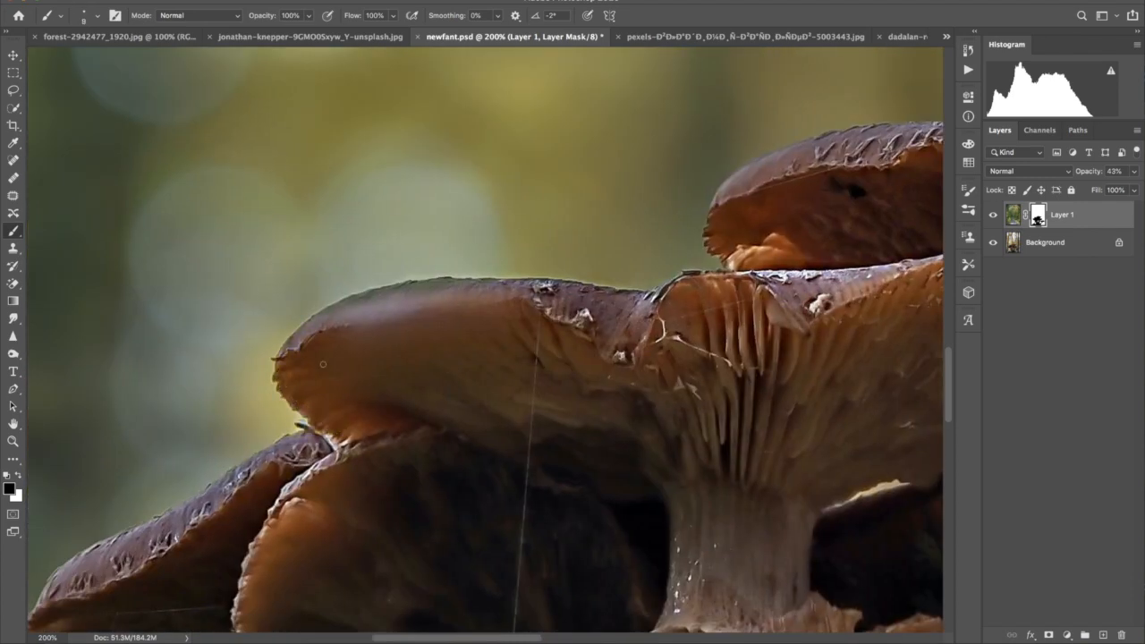
pyautogui.moveTo(805, 599)
pyautogui.mouseDown()
pyautogui.moveTo(650, 412)
pyautogui.moveTo(641, 334)
pyautogui.mouseUp()
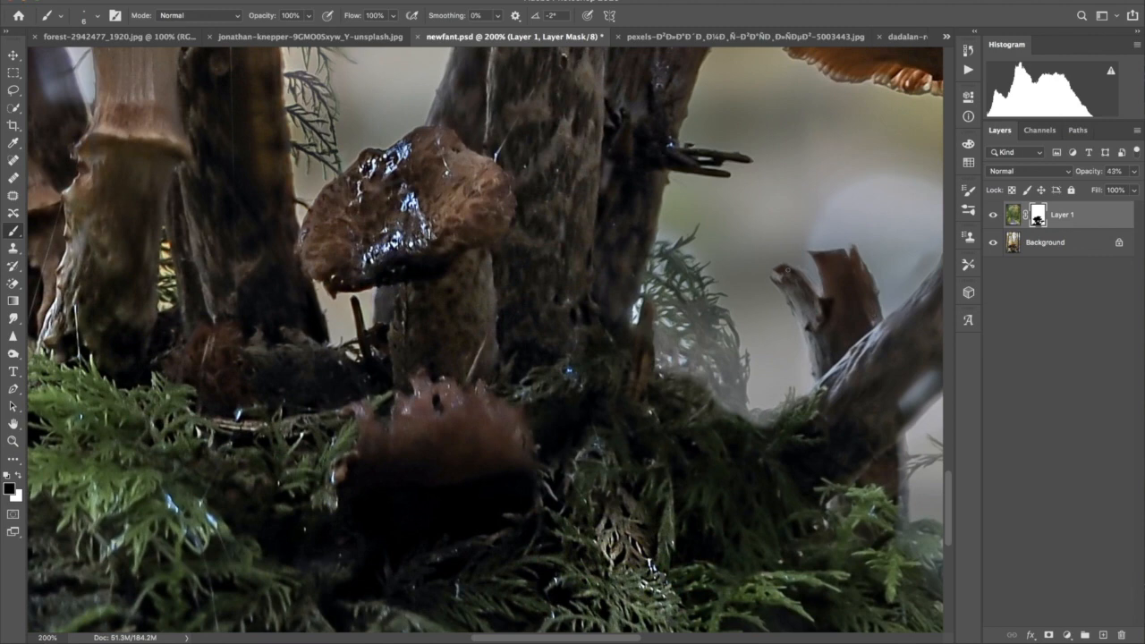
# Mask the forest off the moss and the leaning stem at the base of the right-hand mushroom, resizing the brush as needed.
pyautogui.moveTo(703, 381)
pyautogui.mouseDown()
pyautogui.moveTo(746, 422)
pyautogui.moveTo(782, 410)
pyautogui.moveTo(753, 422)
pyautogui.mouseUp()
pyautogui.moveTo(881, 466)
pyautogui.mouseDown()
pyautogui.moveTo(647, 447)
pyautogui.moveTo(668, 444)
pyautogui.moveTo(739, 338)
pyautogui.mouseUp()
pyautogui.press(']')
pyautogui.press(']')
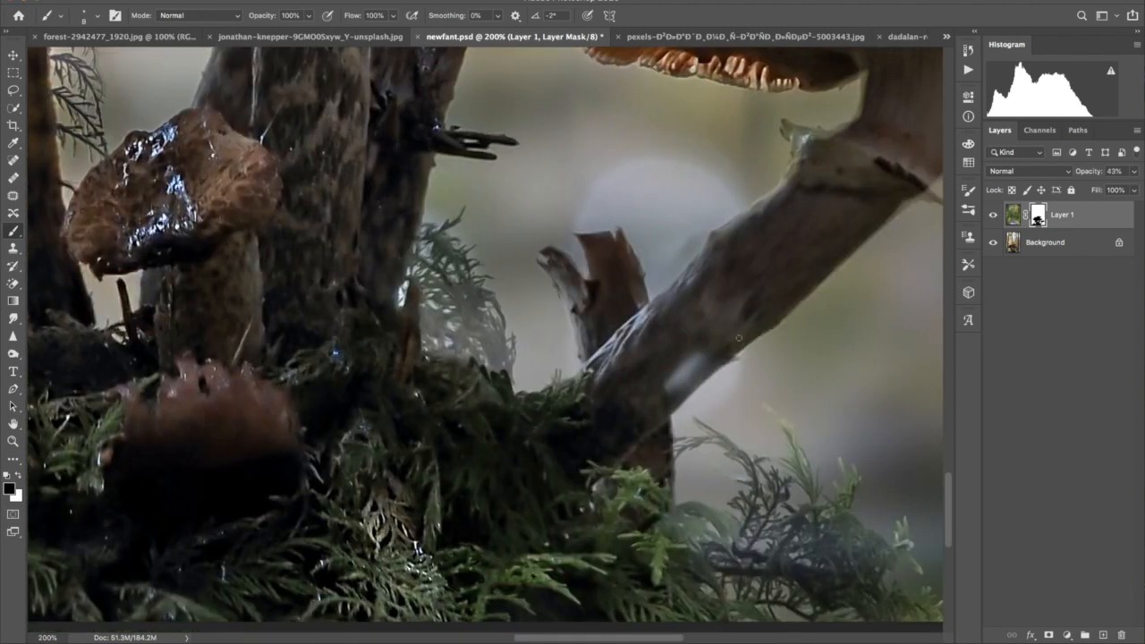
pyautogui.moveTo(734, 231)
pyautogui.mouseDown()
pyautogui.moveTo(776, 195)
pyautogui.moveTo(684, 361)
pyautogui.mouseUp()
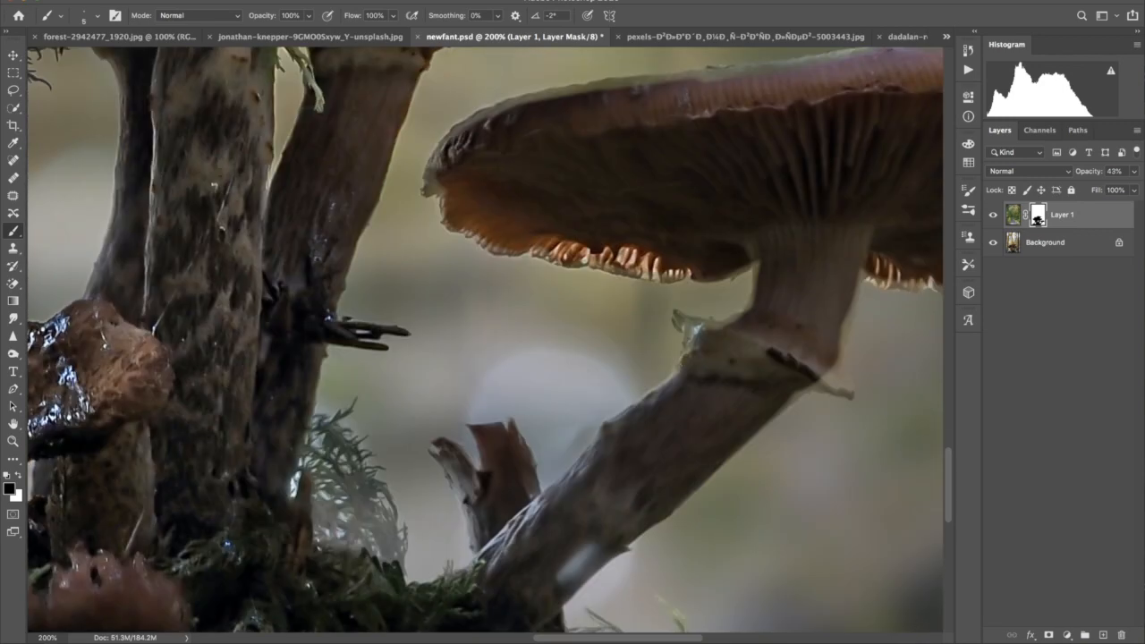
# Mask the forest off the right-hand mushroom's upper stem, its ring and spurs, and the far-left tip of its cap.
pyautogui.moveTo(705, 326)
pyautogui.mouseDown()
pyautogui.moveTo(753, 307)
pyautogui.moveTo(756, 262)
pyautogui.mouseUp()
pyautogui.moveTo(760, 423)
pyautogui.mouseDown()
pyautogui.moveTo(840, 390)
pyautogui.moveTo(837, 353)
pyautogui.moveTo(827, 383)
pyautogui.mouseUp()
pyautogui.press('[')
pyautogui.press('[')
pyautogui.moveTo(429, 176)
pyautogui.mouseDown()
pyautogui.moveTo(435, 189)
pyautogui.moveTo(437, 152)
pyautogui.mouseUp()
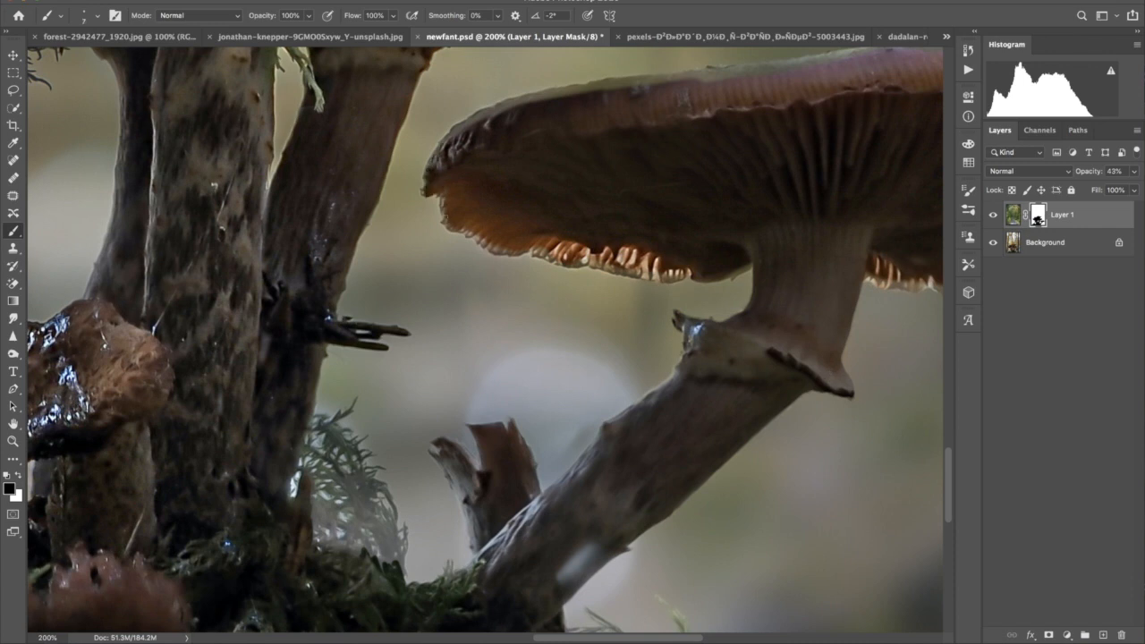
# Clean the mask along the gilled underside and upper rim of the right-hand mushroom cap with a small brush.
pyautogui.moveTo(489, 248); pyautogui.dragTo(685, 277)
pyautogui.moveTo(442, 145)
pyautogui.mouseDown()
pyautogui.moveTo(468, 123)
pyautogui.moveTo(581, 86)
pyautogui.mouseUp()
pyautogui.moveTo(647, 149); pyautogui.dragTo(528, 286)
pyautogui.moveTo(468, 234); pyautogui.dragTo(751, 191)
pyautogui.moveTo(752, 192)
pyautogui.mouseDown()
pyautogui.moveTo(587, 247)
pyautogui.moveTo(685, 227)
pyautogui.mouseUp()
pyautogui.press('[')
pyautogui.moveTo(868, 320); pyautogui.dragTo(862, 349)
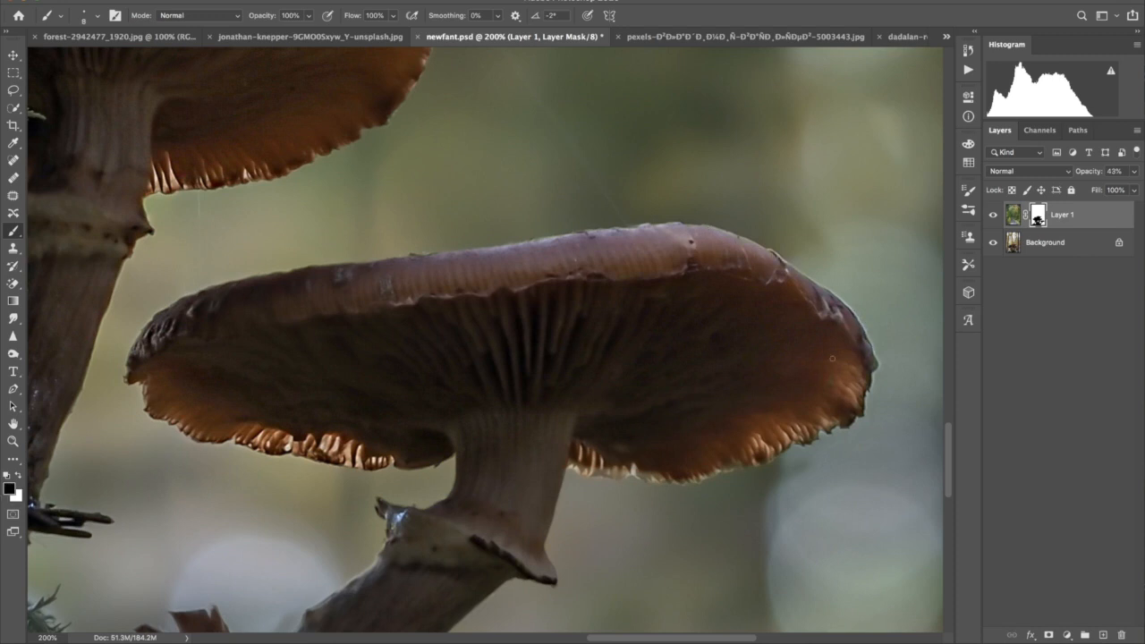
# Mask the forest off the moss sprigs at the base's right end, and set Layer 1's opacity to 100%.
pyautogui.scroll(-3, 836, 364)
pyautogui.moveTo(541, 345)
pyautogui.mouseDown()
pyautogui.moveTo(598, 353)
pyautogui.moveTo(612, 332)
pyautogui.mouseUp()
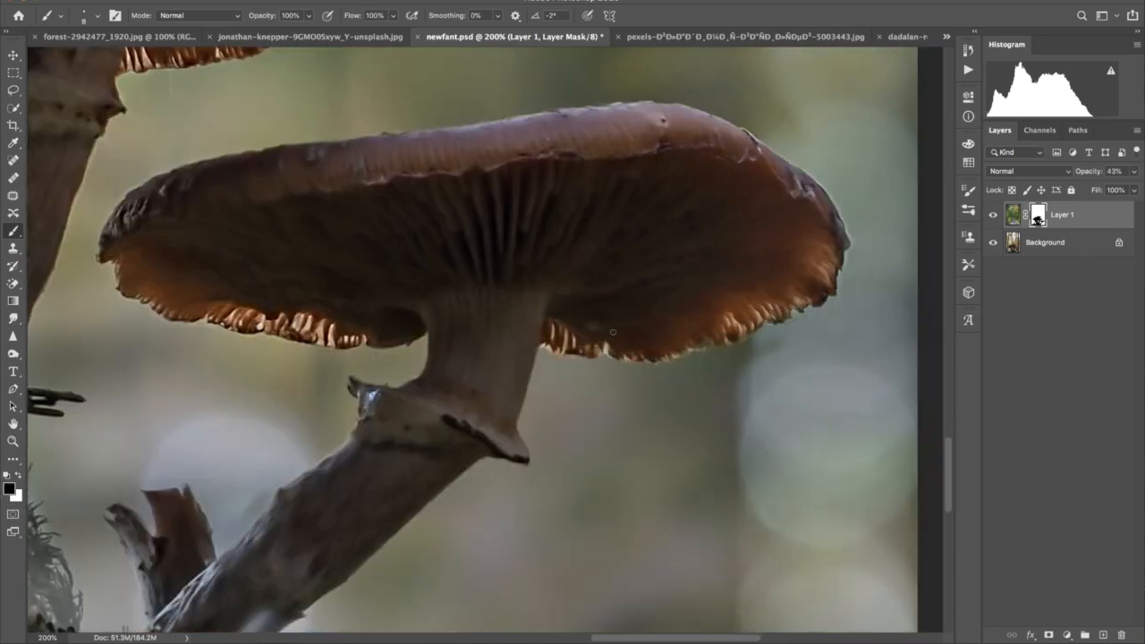
pyautogui.scroll(-10, 646, 461)
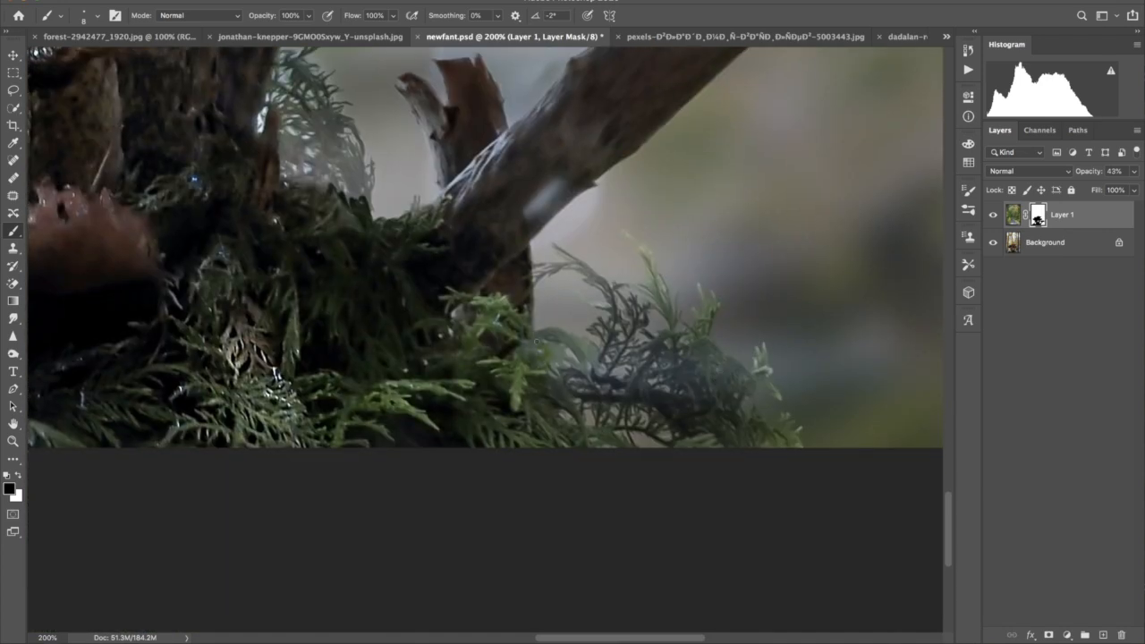
pyautogui.moveTo(705, 415)
pyautogui.mouseDown()
pyautogui.moveTo(648, 398)
pyautogui.moveTo(562, 373)
pyautogui.mouseUp()
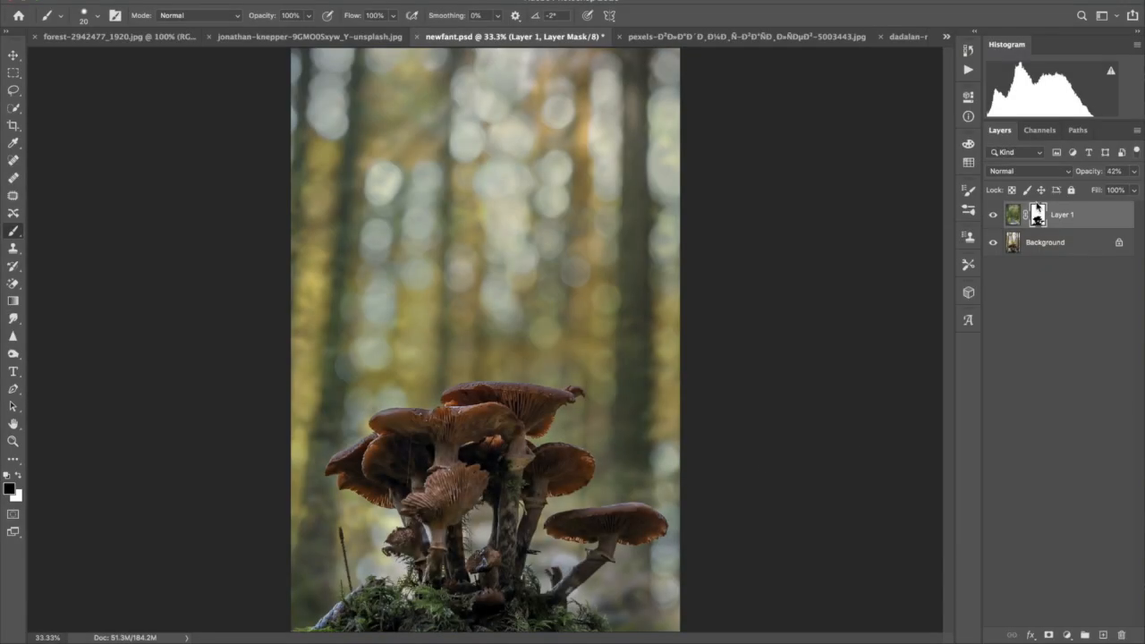
pyautogui.moveTo(1081, 175); pyautogui.dragTo(1135, 181)
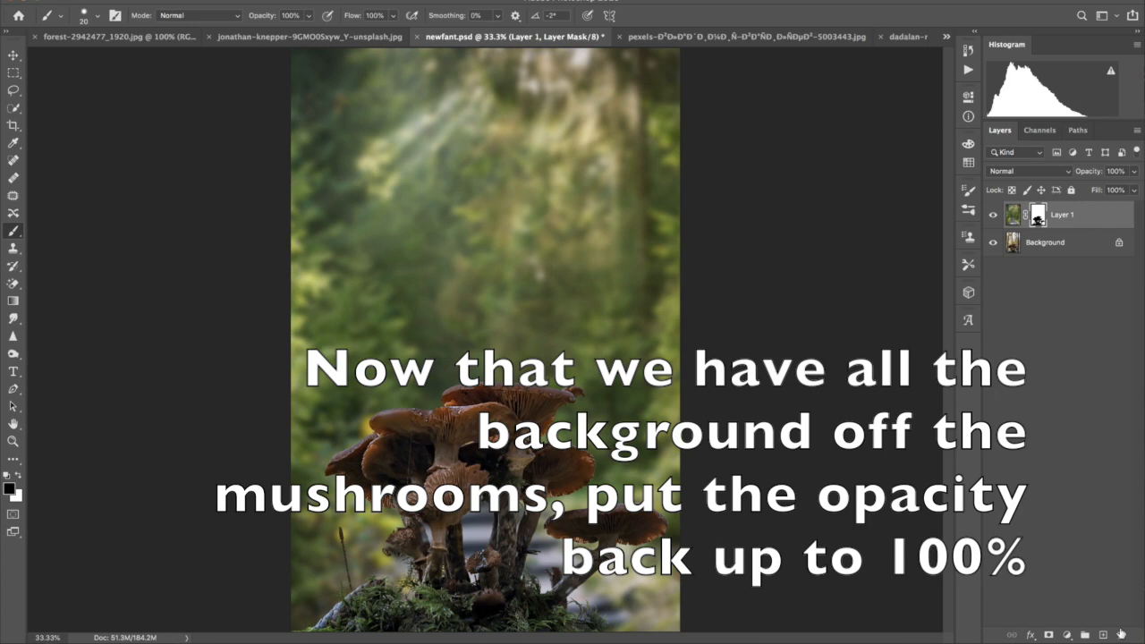
# Add a blank layer above Layer 1 and sample a yellow-green (#a2b351) from the background foliage as the foreground color.
pyautogui.click(1103, 634)
pyautogui.click(10, 490)
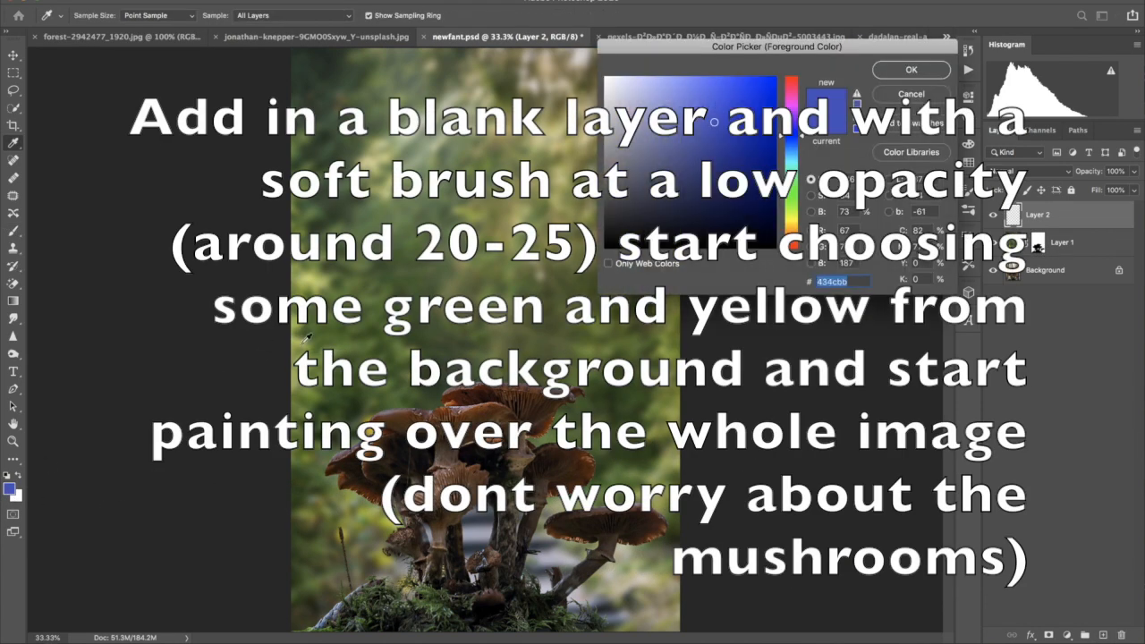
pyautogui.click(307, 336)
pyautogui.click(910, 71)
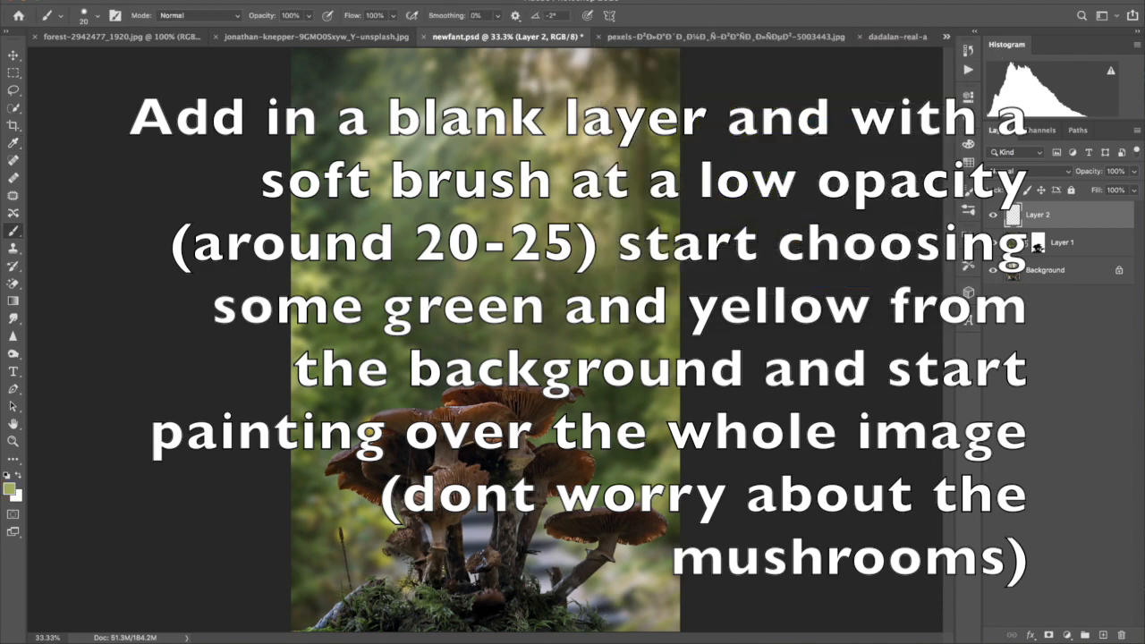
# Set the brush opacity to 20% and lower its hardness for a soft edge.
pyautogui.moveTo(261, 18); pyautogui.dragTo(214, 21)
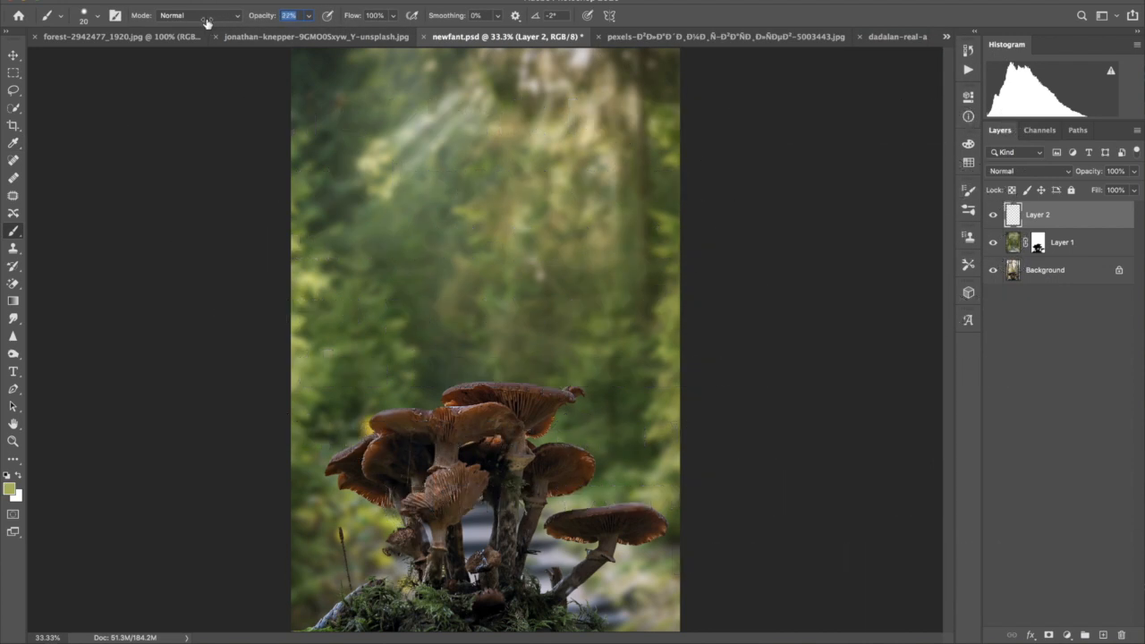
pyautogui.click(97, 15)
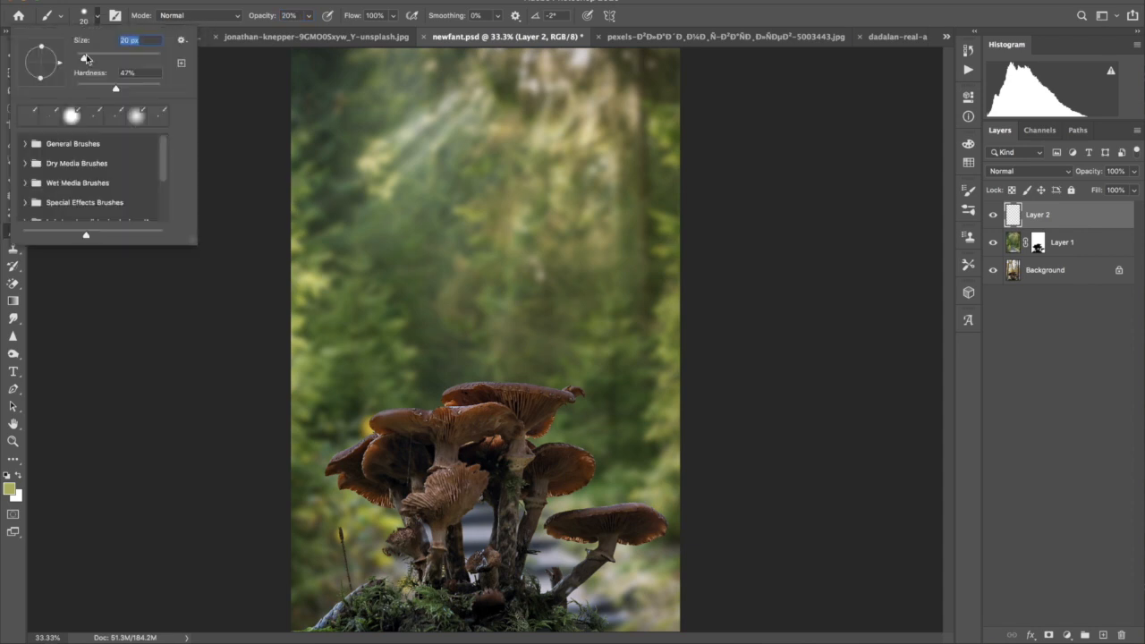
pyautogui.moveTo(86, 86); pyautogui.dragTo(75, 89)
pyautogui.click(261, 194)
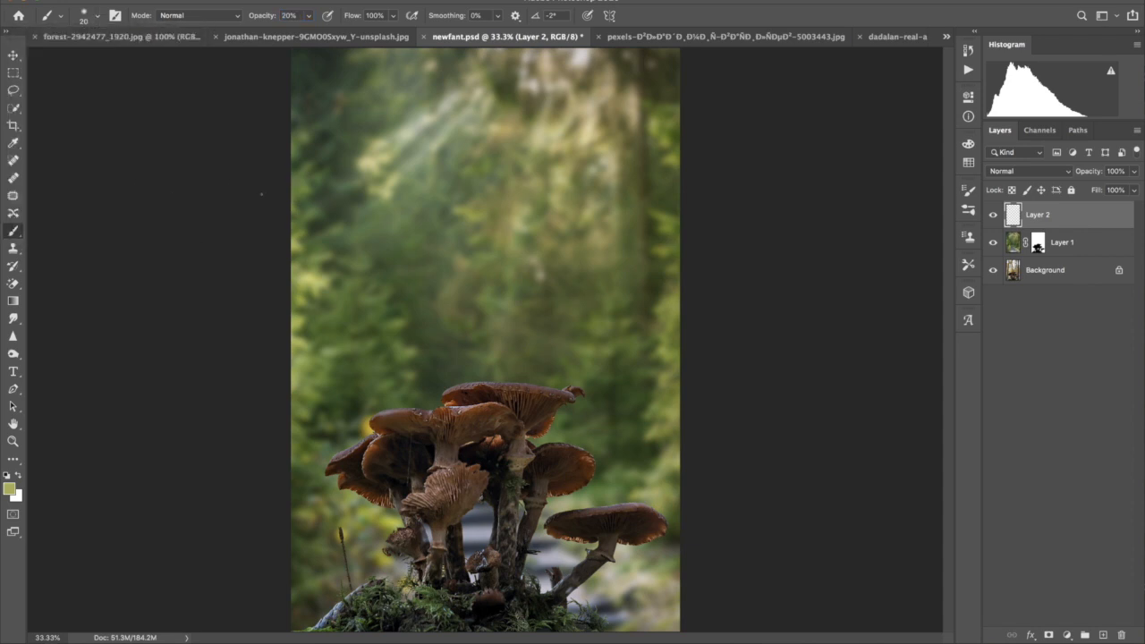
# Enlarge the brush to 1400 px and paint a yellow-green haze over the background and mushrooms on Layer 2.
pyautogui.press(']')
pyautogui.press(']')
pyautogui.press(']')
pyautogui.press(']')
pyautogui.press(']')
pyautogui.press(']')
pyautogui.press(']')
pyautogui.press(']')
pyautogui.press(']')
pyautogui.press(']')
pyautogui.moveTo(335, 307)
pyautogui.mouseDown()
pyautogui.moveTo(285, 355)
pyautogui.moveTo(285, 522)
pyautogui.moveTo(385, 582)
pyautogui.moveTo(528, 532)
pyautogui.moveTo(626, 550)
pyautogui.moveTo(677, 268)
pyautogui.moveTo(581, 161)
pyautogui.moveTo(471, 420)
pyautogui.moveTo(430, 255)
pyautogui.moveTo(590, 465)
pyautogui.moveTo(519, 537)
pyautogui.mouseUp()
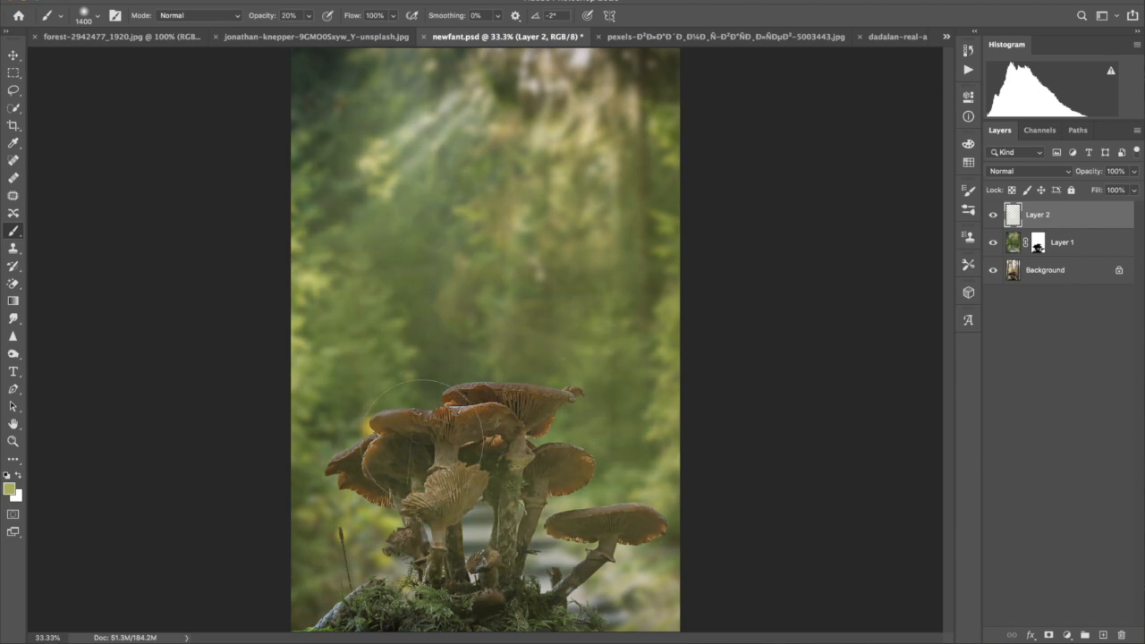
# Change the foreground color to a darker green with a hue of 117° and paint it over the background and mushrooms.
pyautogui.click(9, 489)
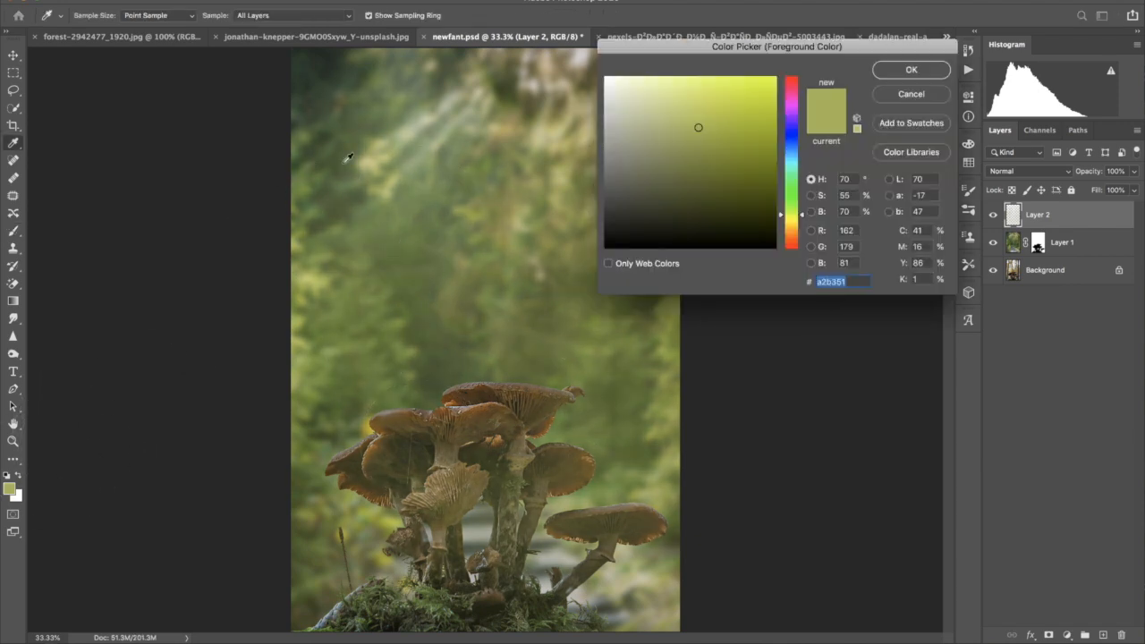
pyautogui.click(799, 194)
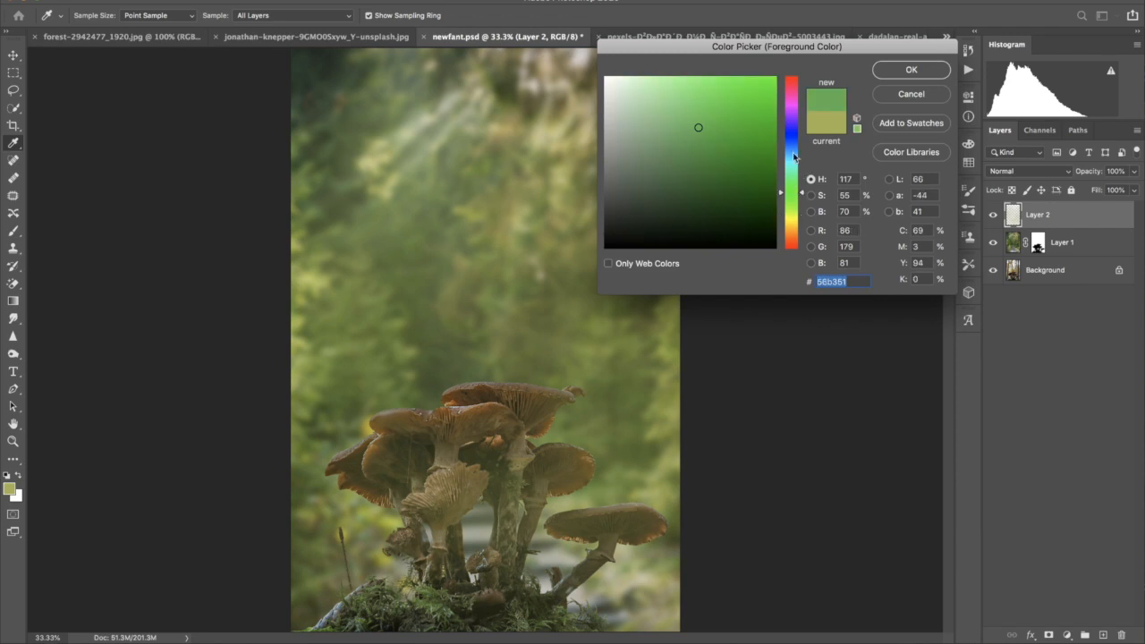
pyautogui.click(694, 158)
pyautogui.click(897, 77)
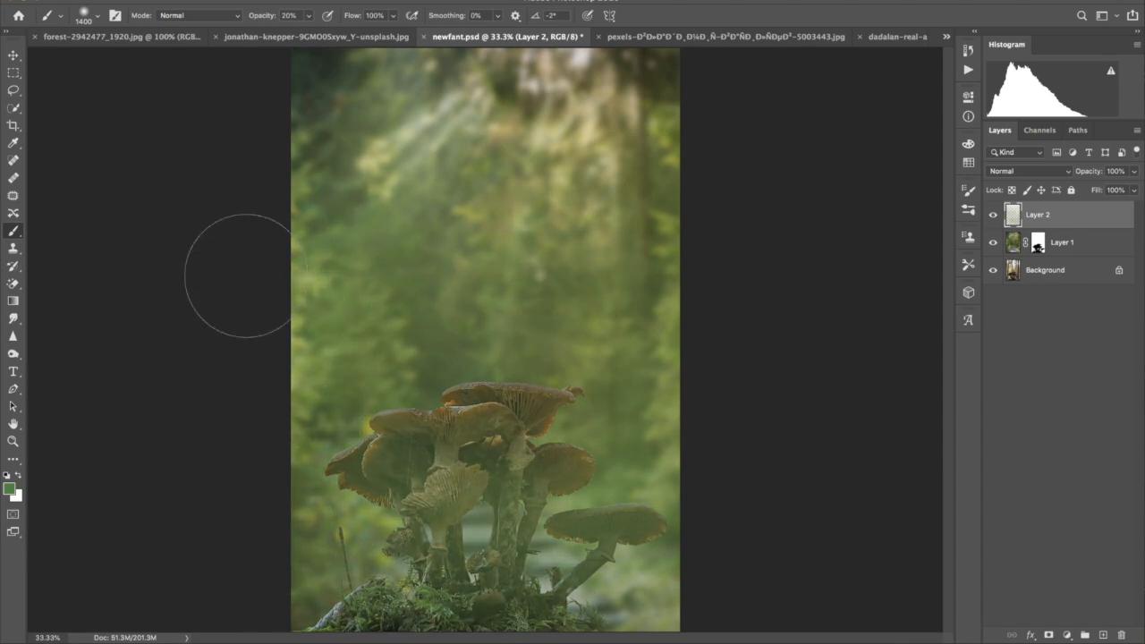
# Change the foreground color to a muted yellow with a hue of 64° and paint it over the upper and central image.
pyautogui.click(10, 489)
pyautogui.click(795, 220)
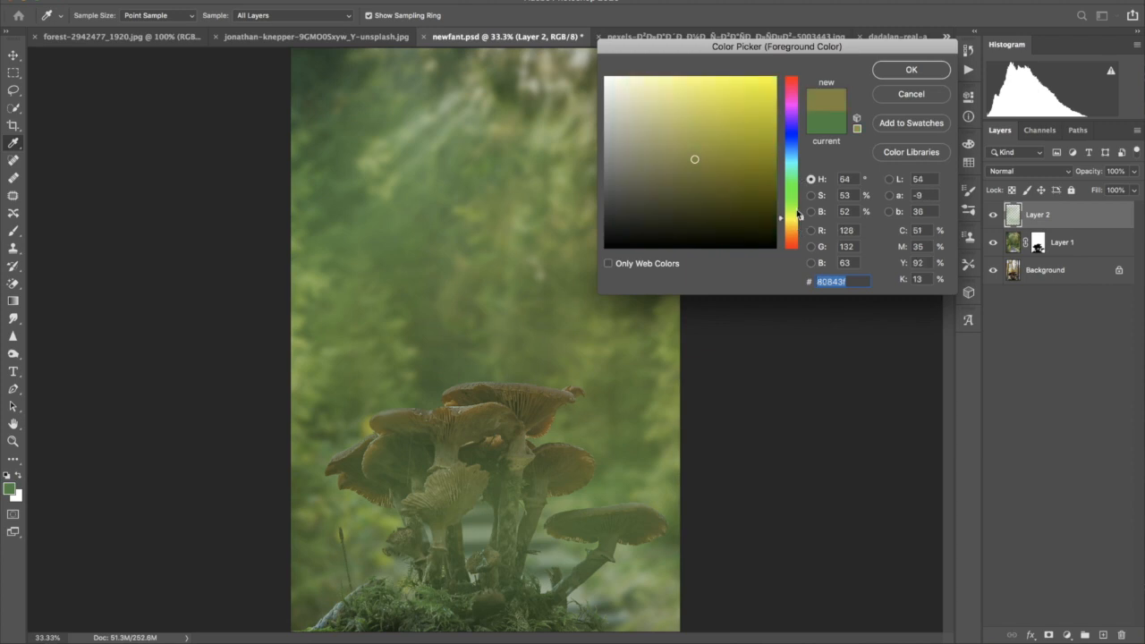
pyautogui.click(691, 119)
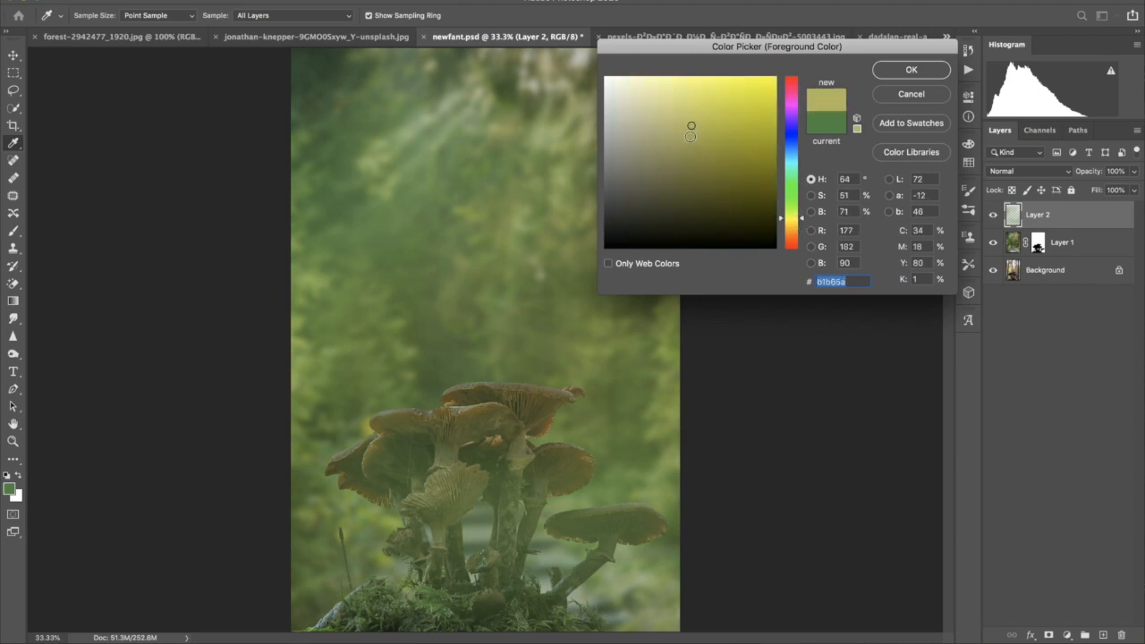
pyautogui.click(912, 69)
pyautogui.moveTo(562, 117)
pyautogui.mouseDown()
pyautogui.moveTo(417, 196)
pyautogui.moveTo(519, 238)
pyautogui.mouseUp()
pyautogui.moveTo(499, 339)
pyautogui.mouseDown()
pyautogui.moveTo(367, 424)
pyautogui.moveTo(342, 529)
pyautogui.moveTo(566, 519)
pyautogui.moveTo(394, 526)
pyautogui.moveTo(631, 447)
pyautogui.moveTo(666, 98)
pyautogui.moveTo(309, 103)
pyautogui.moveTo(742, 108)
pyautogui.moveTo(385, 71)
pyautogui.moveTo(628, 63)
pyautogui.mouseUp()
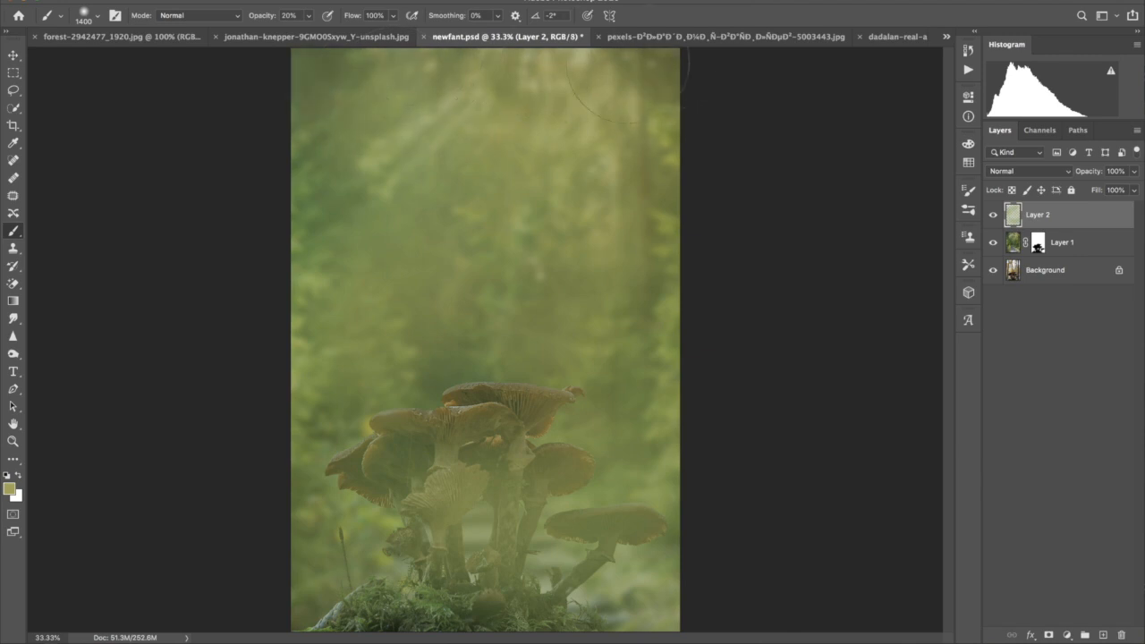
# Change the foreground color to green #60a552 and paint it over the forest and the mushrooms.
pyautogui.click(10, 489)
pyautogui.click(793, 201)
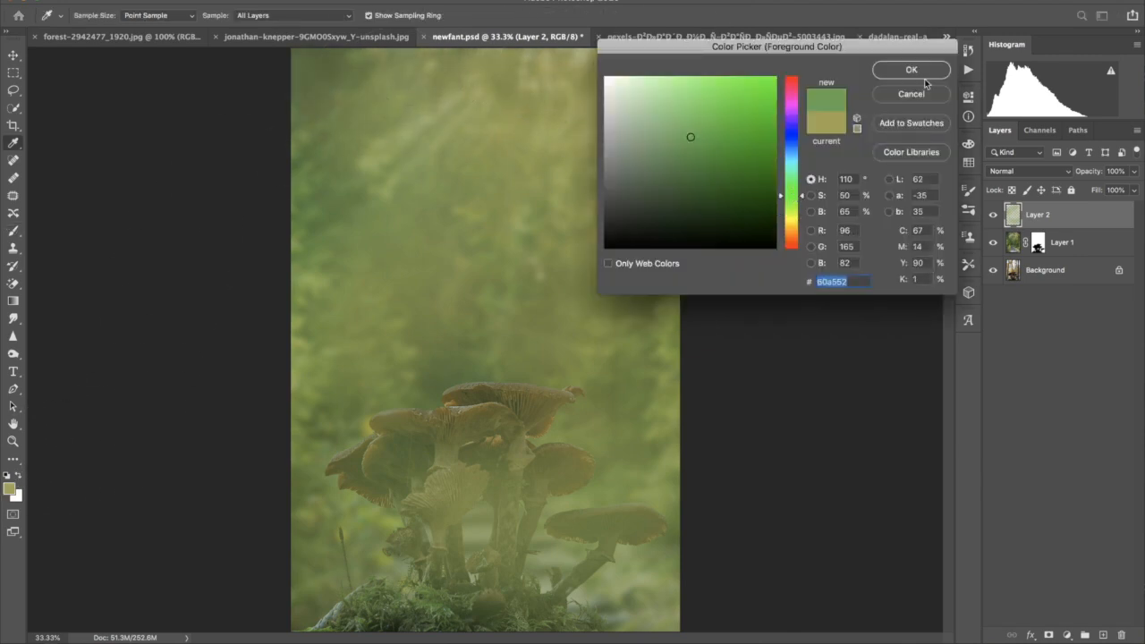
pyautogui.click(911, 70)
pyautogui.moveTo(636, 250)
pyautogui.mouseDown()
pyautogui.moveTo(573, 510)
pyautogui.moveTo(699, 574)
pyautogui.moveTo(572, 501)
pyautogui.moveTo(738, 463)
pyautogui.mouseUp()
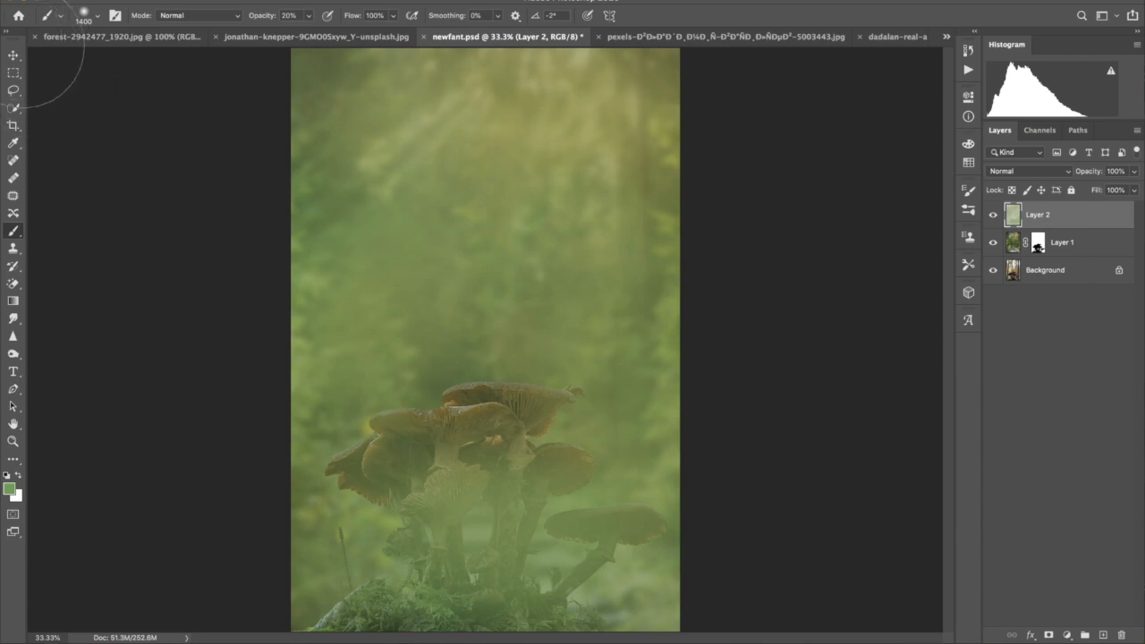
# Give Layer 2 a layer mask duplicated from Layer 1's mask, and lower Layer 2's opacity to 67%.
pyautogui.click(13, 56)
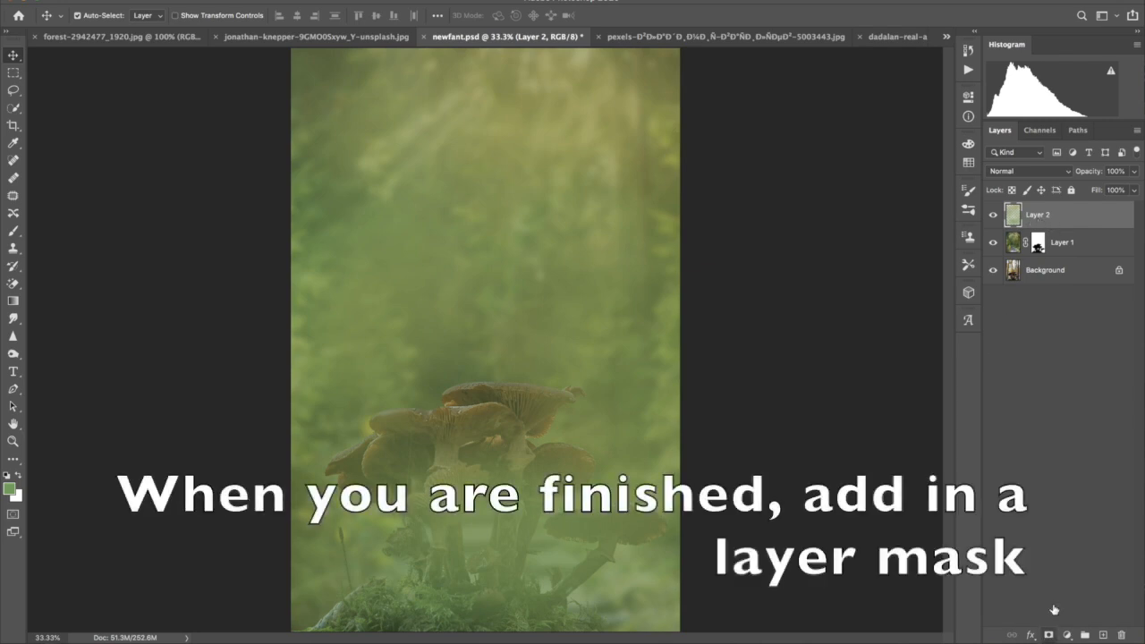
pyautogui.click(1048, 636)
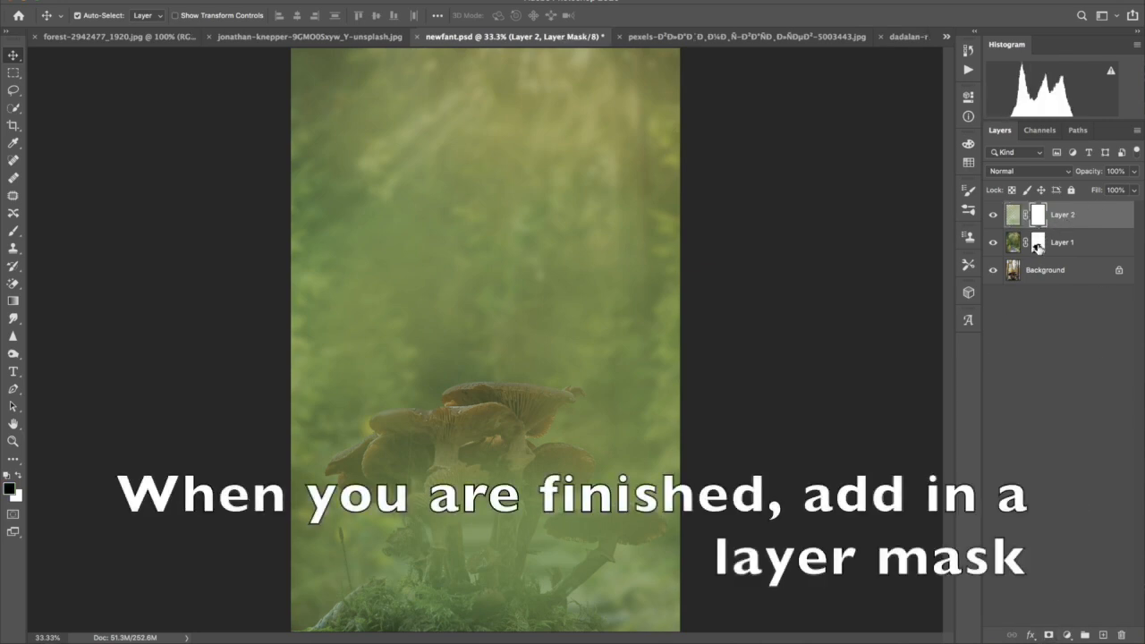
pyautogui.moveTo(1037, 248); pyautogui.dragTo(1038, 216)
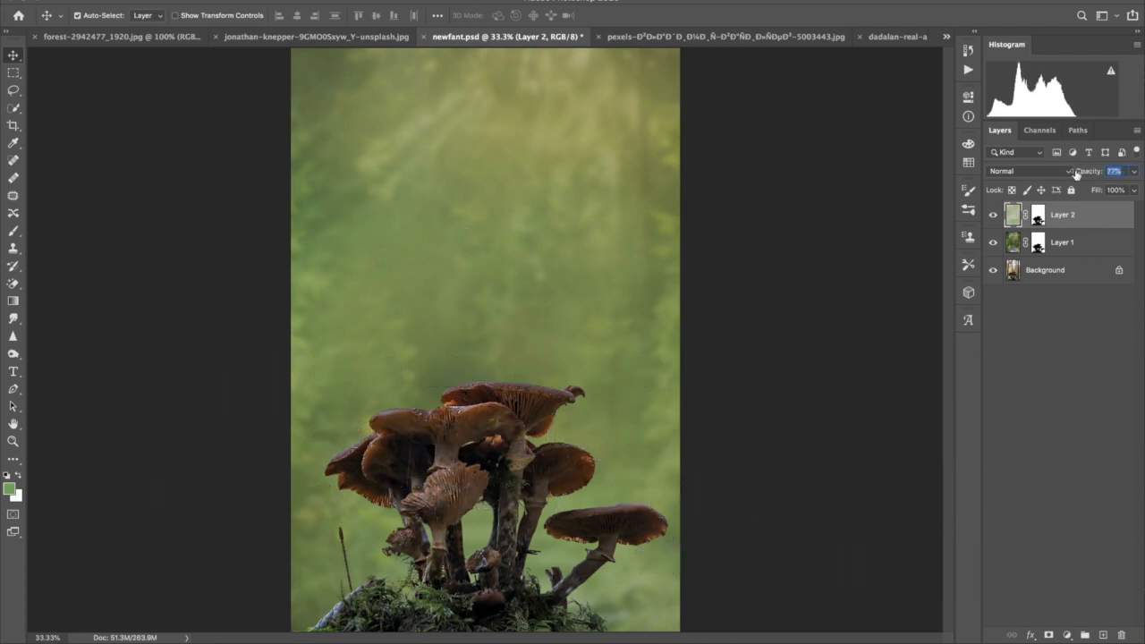
pyautogui.moveTo(1092, 173); pyautogui.dragTo(1069, 175)
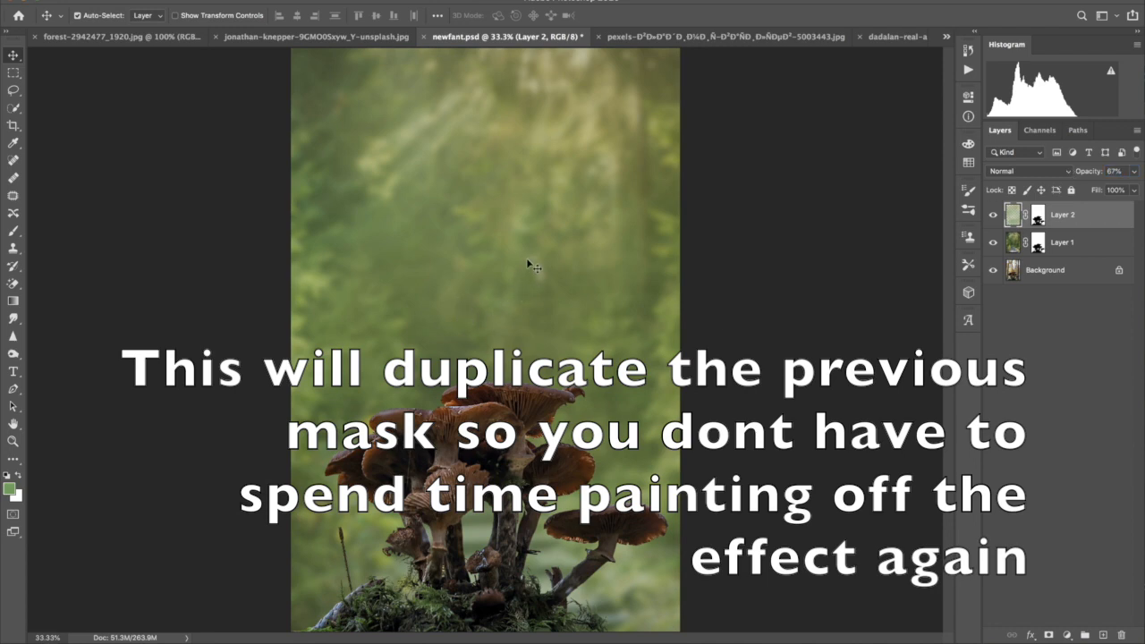
# Bring the cut-out woman from the pexels photo into newfant.psd and seat her on the left mushroom caps.
pyautogui.click(698, 40)
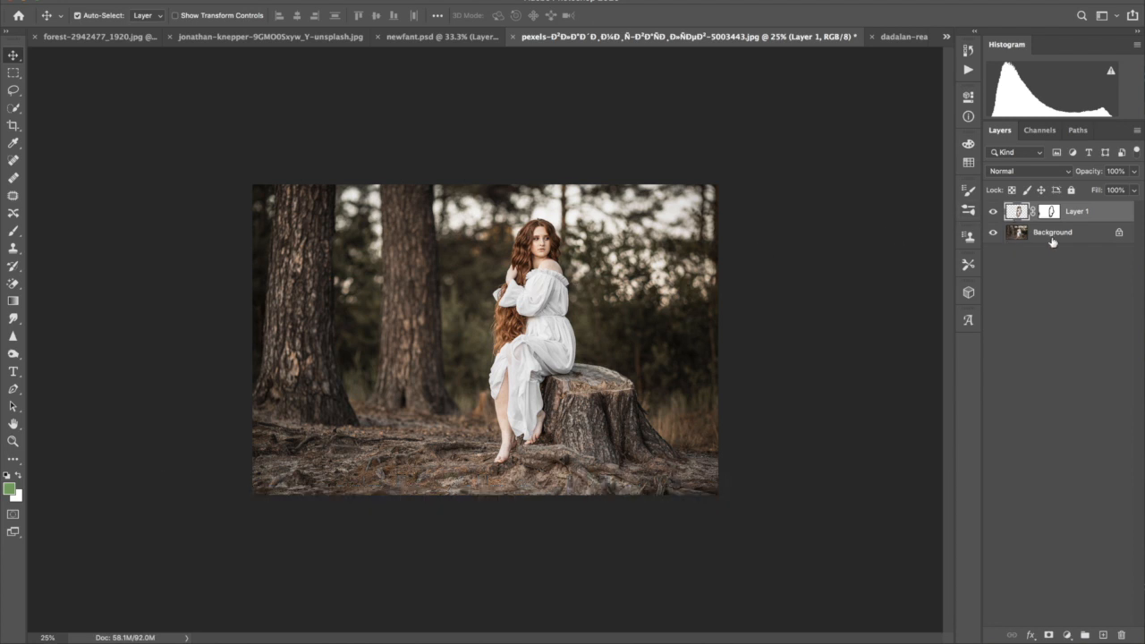
pyautogui.moveTo(533, 315); pyautogui.dragTo(407, 38)
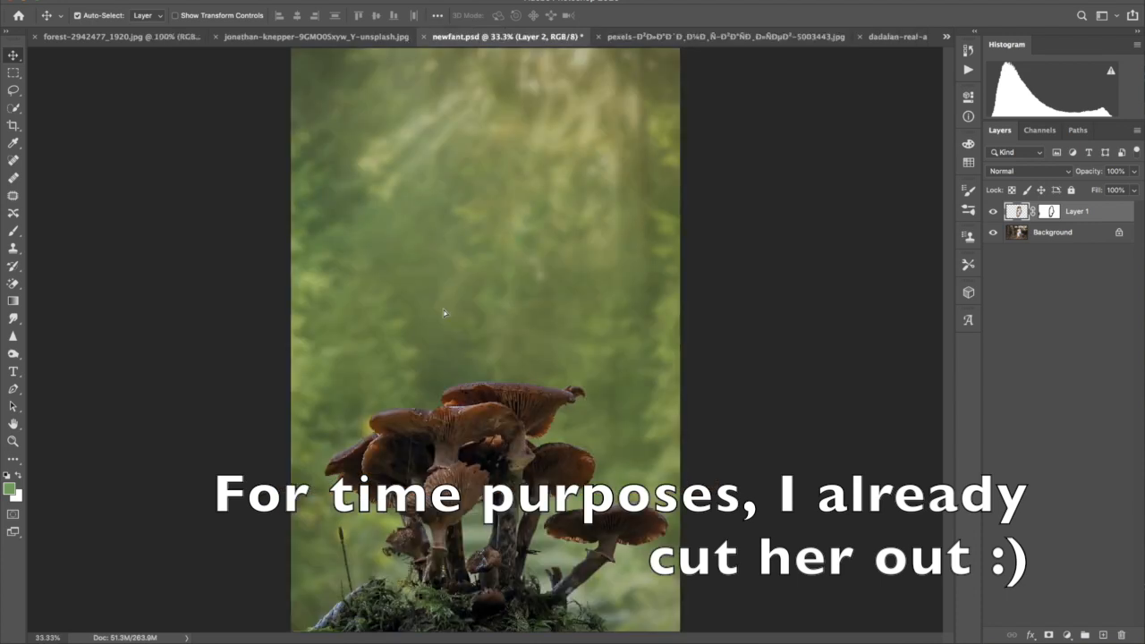
pyautogui.moveTo(444, 313); pyautogui.dragTo(442, 364)
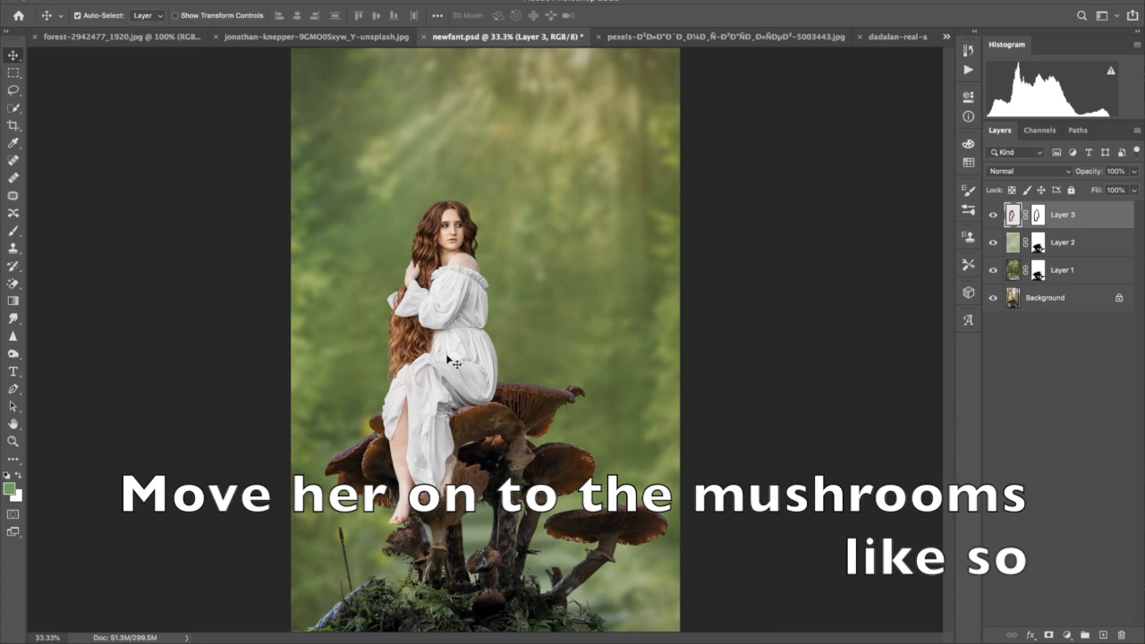
pyautogui.moveTo(446, 354); pyautogui.dragTo(435, 370)
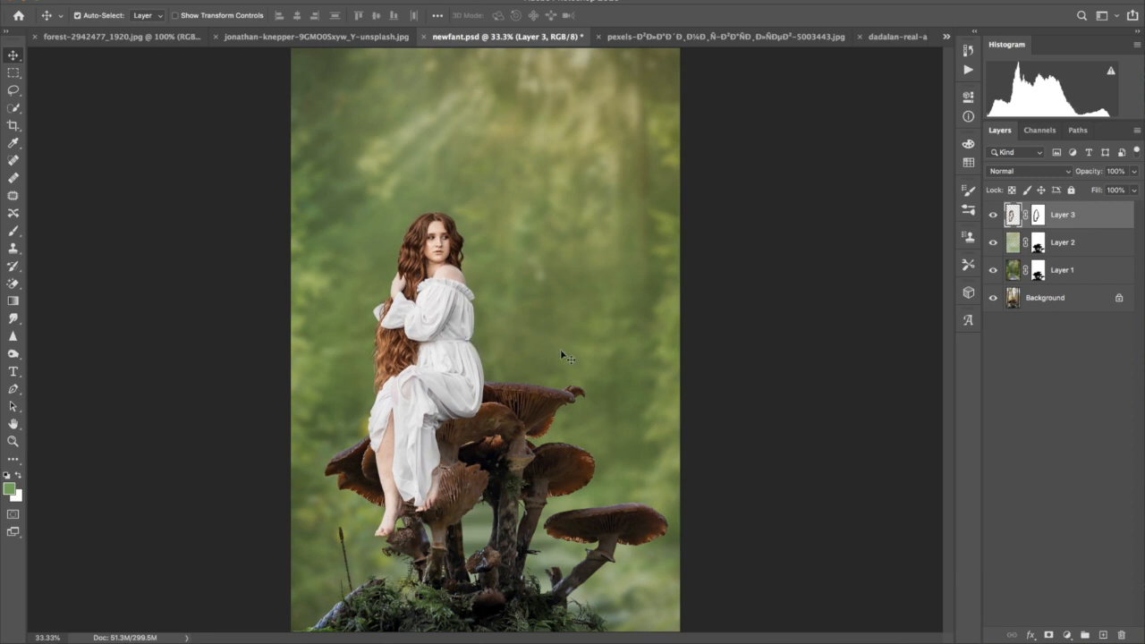
# Lower Layer 3's opacity to 71% and shift the woman slightly down onto the mushroom caps.
pyautogui.moveTo(1103, 171); pyautogui.dragTo(1081, 173)
pyautogui.moveTo(431, 306); pyautogui.dragTo(435, 312)
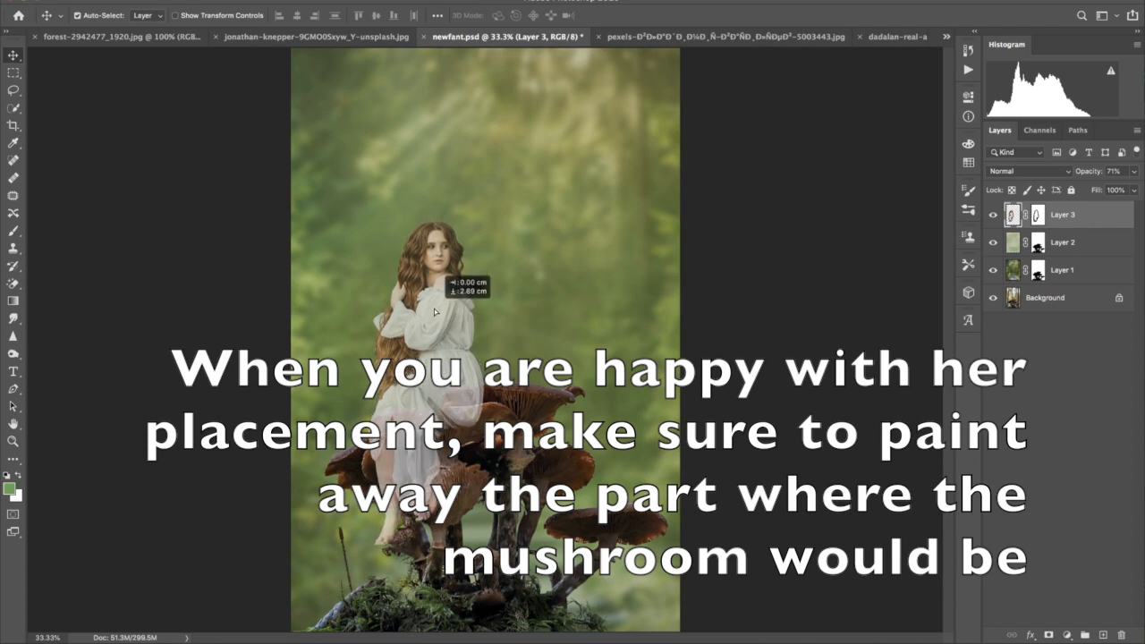
pyautogui.moveTo(435, 311); pyautogui.dragTo(435, 313)
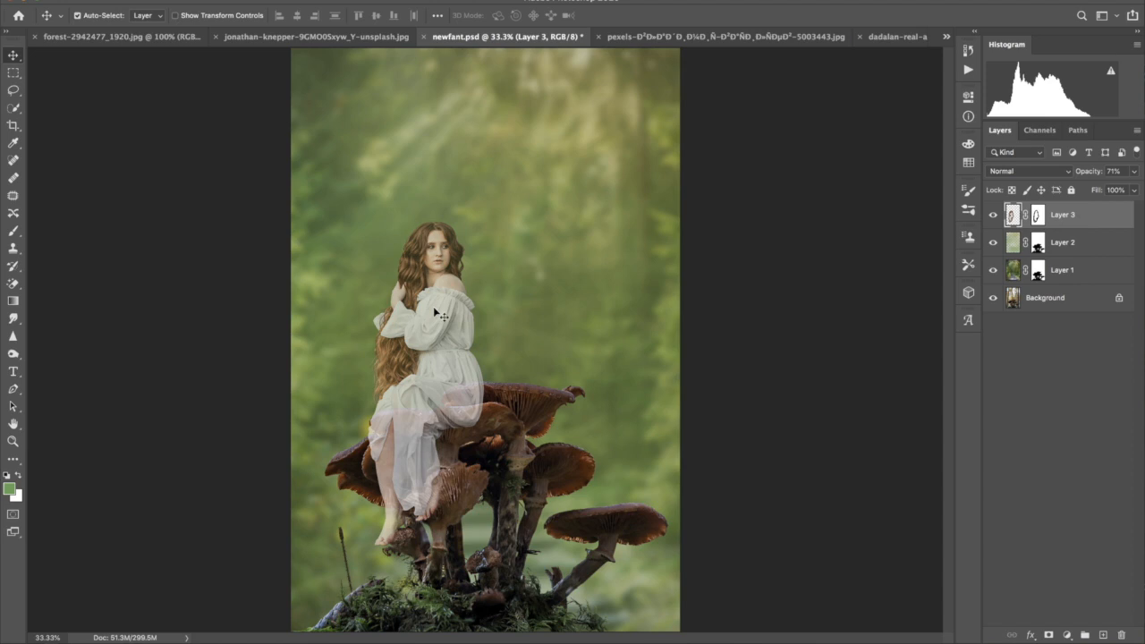
# Target Layer 3's mask and set up a black brush at 88% opacity with medium hardness and a 200 px size.
pyautogui.click(1037, 216)
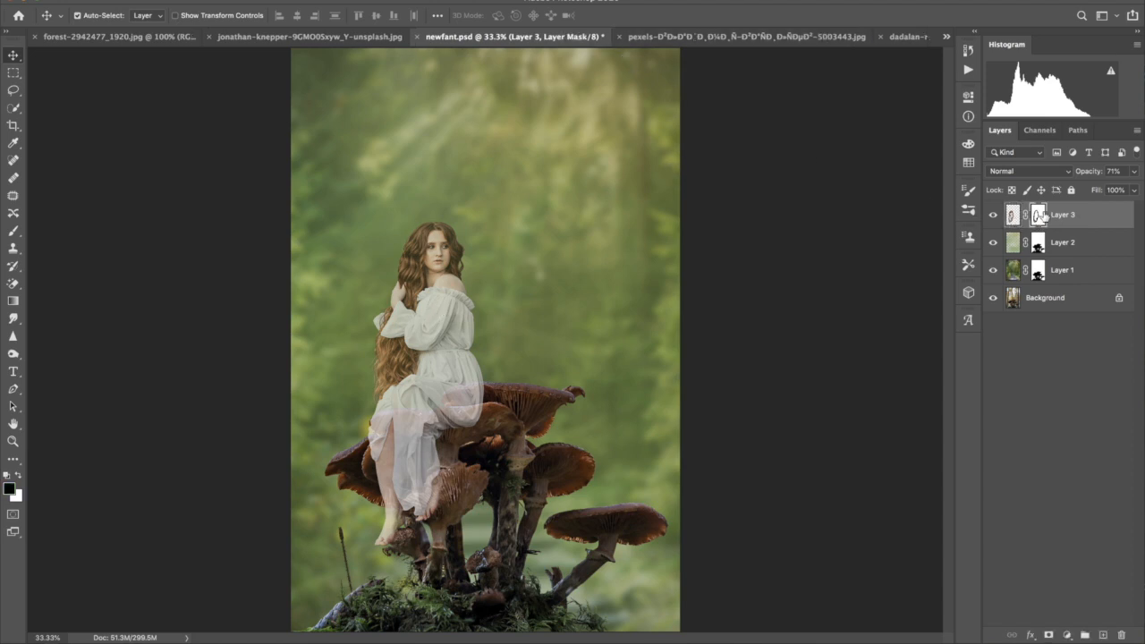
pyautogui.click(14, 230)
pyautogui.moveTo(271, 18); pyautogui.dragTo(304, 30)
pyautogui.click(98, 16)
pyautogui.click(112, 88)
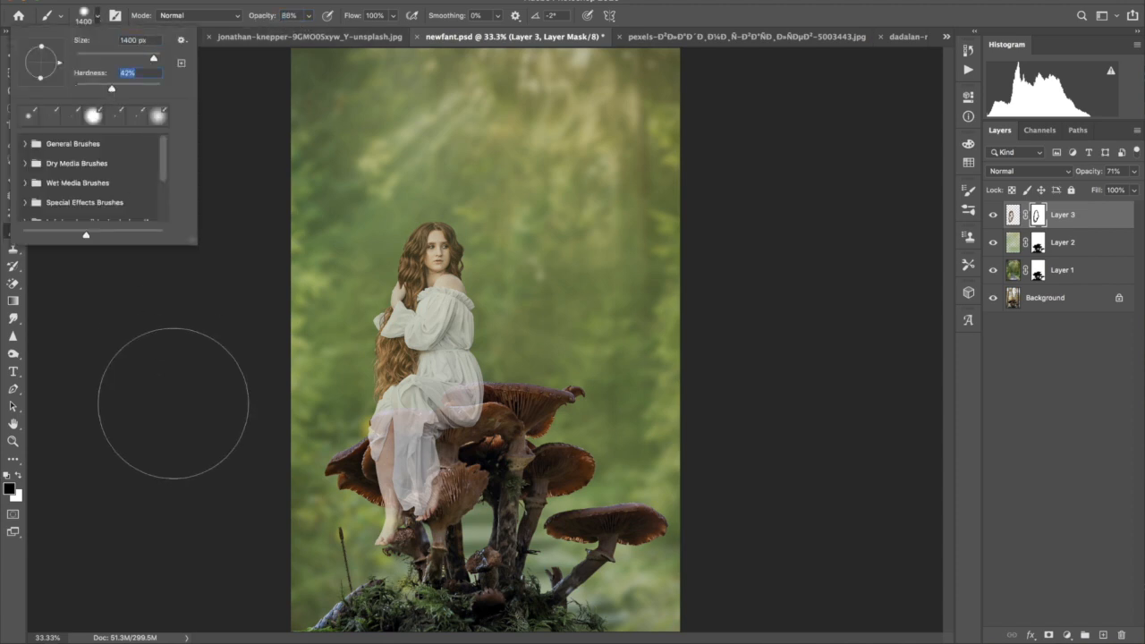
pyautogui.press('Return')
pyautogui.press('[')
pyautogui.press('[')
pyautogui.press('[')
pyautogui.press('[')
pyautogui.press('[')
pyautogui.press('[')
pyautogui.press('[')
pyautogui.press('[')
pyautogui.press('[')
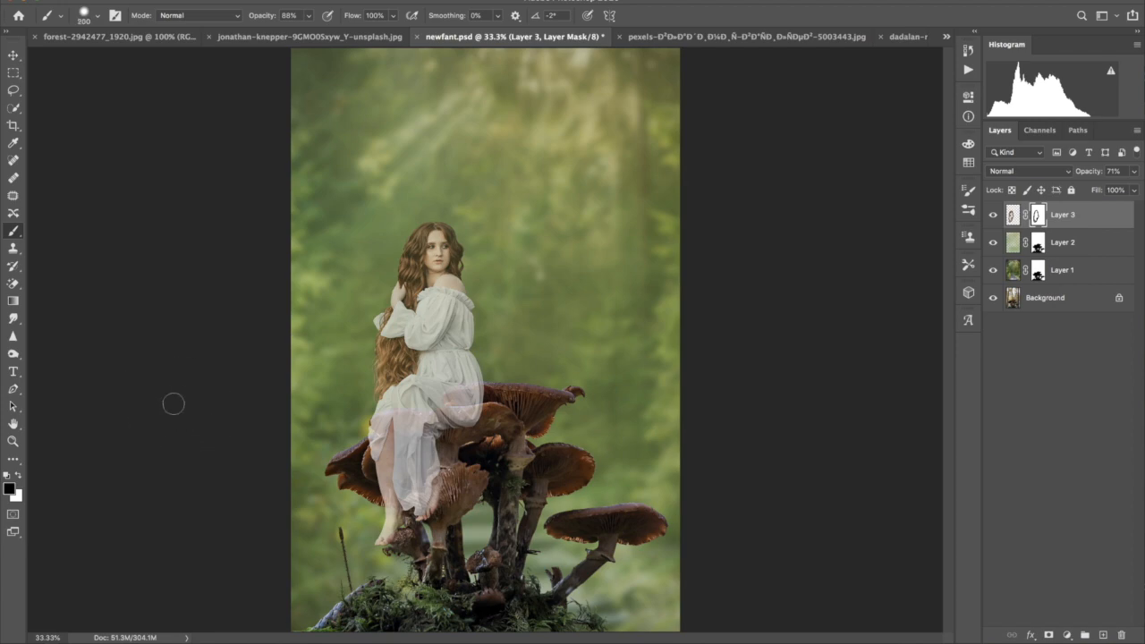
# Mask out the part of the dress overlapping the front mushroom cap, using a 45 px brush at 100% opacity.
pyautogui.press('super+plus')
pyautogui.press('super+plus')
pyautogui.press('super+plus')
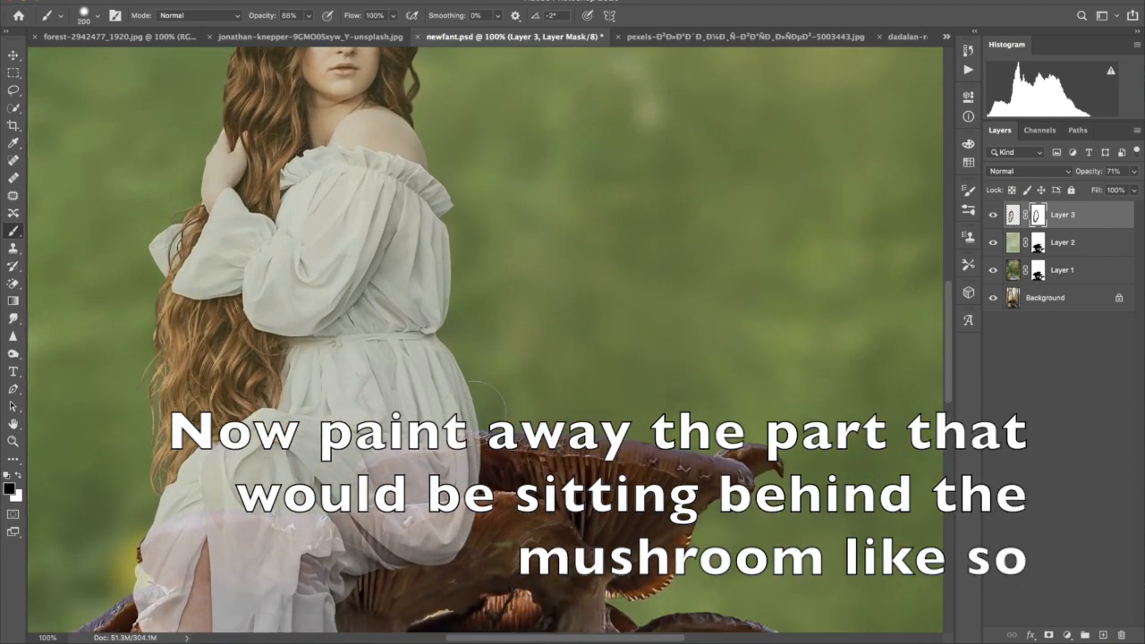
pyautogui.scroll(-3, 491, 394)
pyautogui.scroll(-3, 490, 394)
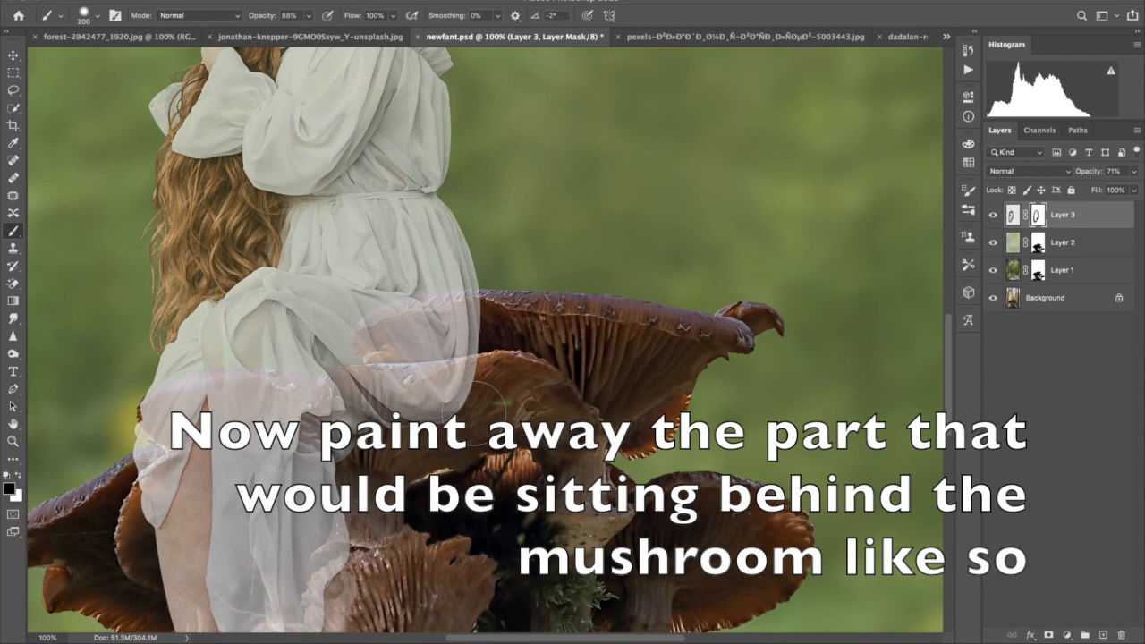
pyautogui.press('[')
pyautogui.press('[')
pyautogui.press('[')
pyautogui.press('[')
pyautogui.press('[')
pyautogui.press('[')
pyautogui.press('[')
pyautogui.press('[')
pyautogui.press('[')
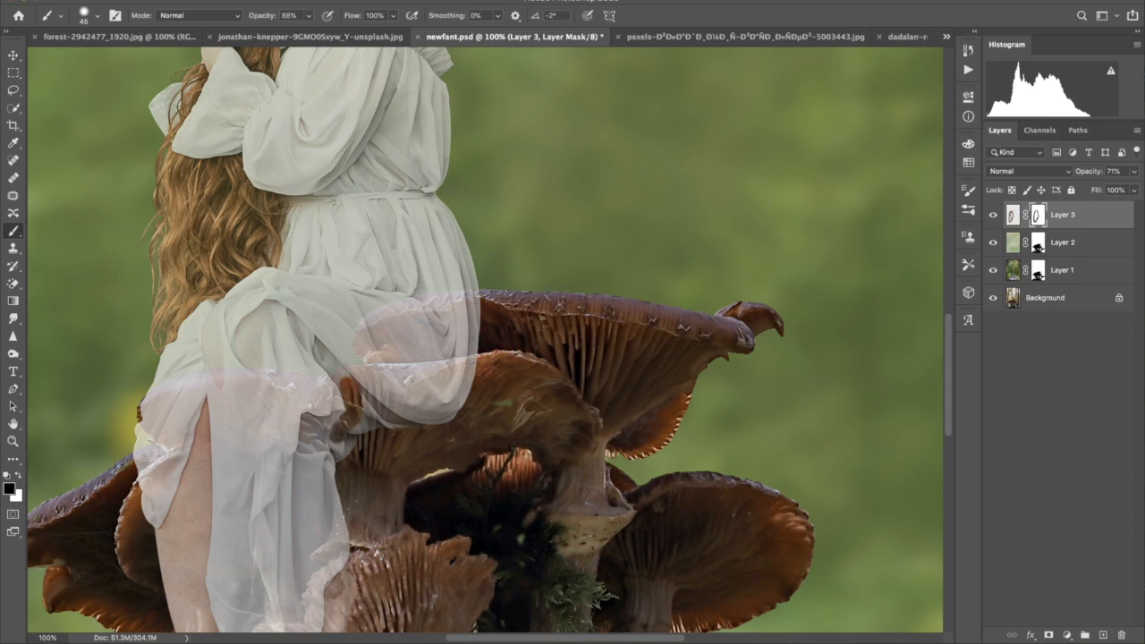
pyautogui.press('0')
pyautogui.moveTo(341, 452)
pyautogui.mouseDown()
pyautogui.moveTo(352, 417)
pyautogui.moveTo(344, 376)
pyautogui.moveTo(422, 380)
pyautogui.moveTo(407, 382)
pyautogui.moveTo(427, 401)
pyautogui.moveTo(460, 369)
pyautogui.moveTo(488, 363)
pyautogui.moveTo(407, 380)
pyautogui.mouseUp()
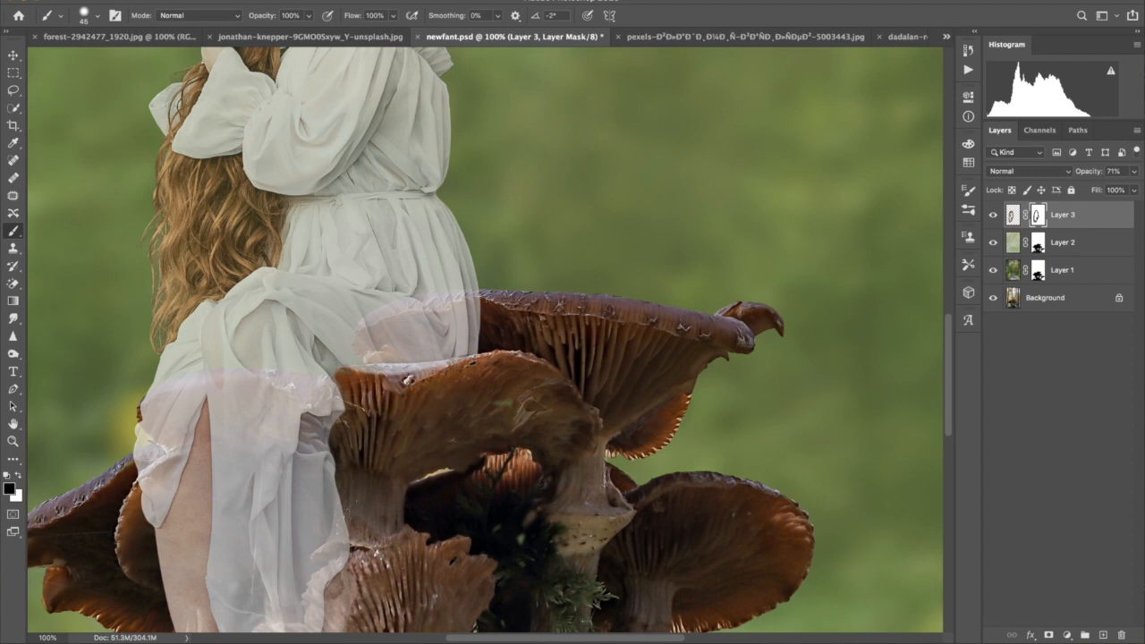
# Refine Layer 3's mask along the mushroom cap's rim and the dress's edge beside the cap with a 25 px brush.
pyautogui.press('[')
pyautogui.moveTo(383, 372)
pyautogui.mouseDown()
pyautogui.moveTo(359, 373)
pyautogui.moveTo(434, 368)
pyautogui.mouseUp()
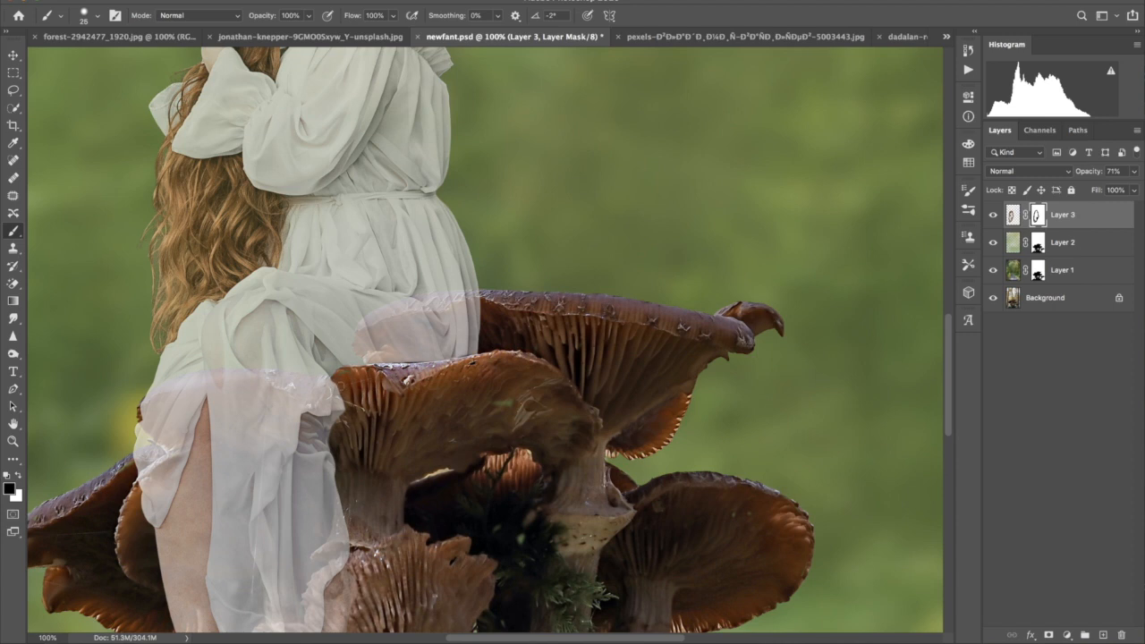
pyautogui.moveTo(335, 379); pyautogui.dragTo(330, 442)
pyautogui.press('x')
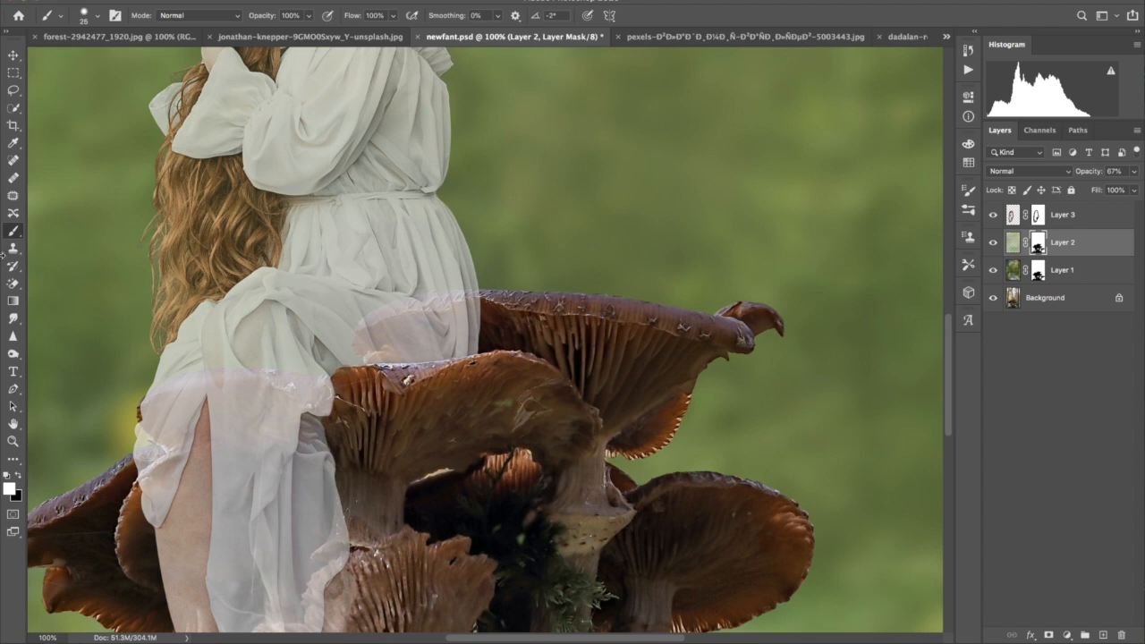
pyautogui.click(19, 476)
pyautogui.click(1039, 271)
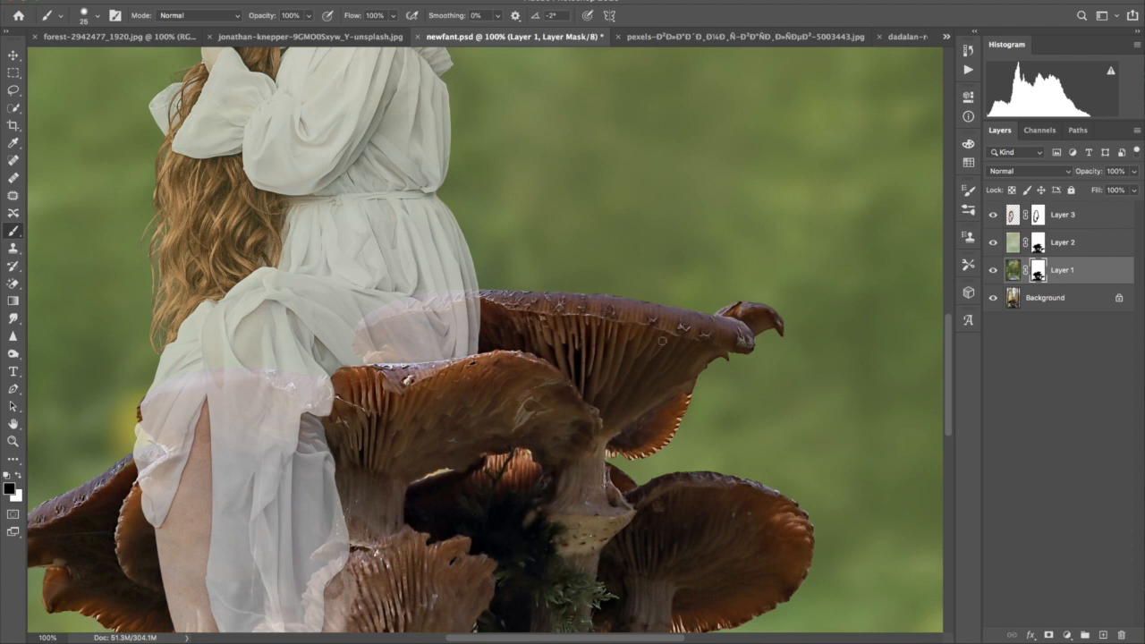
# Raise Layer 3's opacity to 98%.
pyautogui.click(1065, 221)
pyautogui.moveTo(1104, 175); pyautogui.dragTo(1119, 176)
pyautogui.press('super+0')
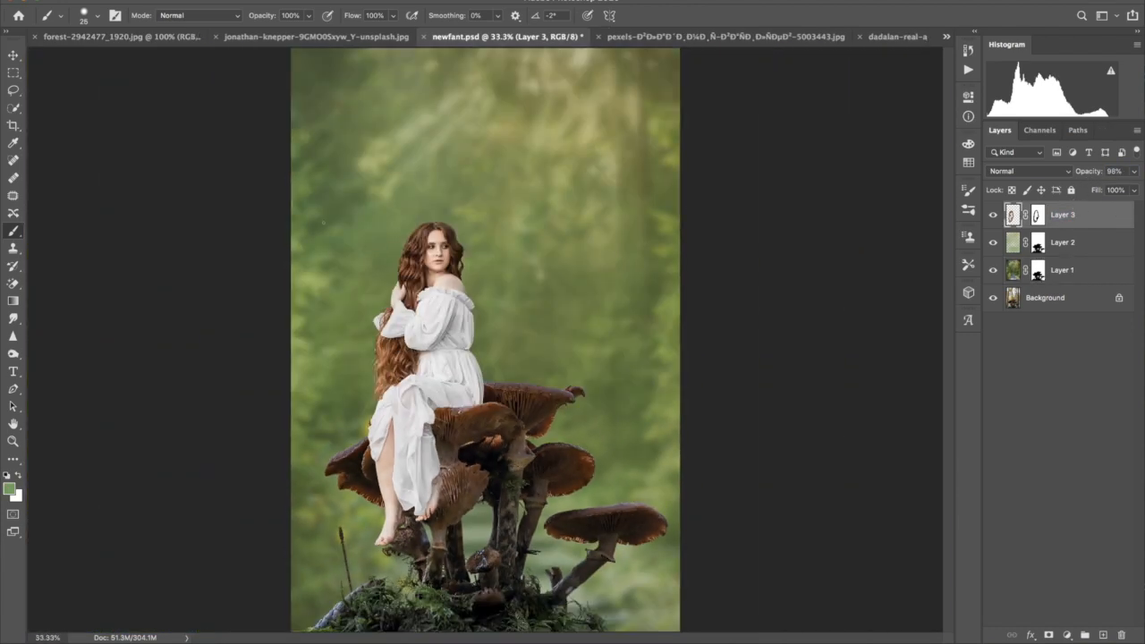
# Add a blank layer above Layer 3 and sample a dark brown from the woman's hair as the foreground color.
pyautogui.click(1103, 635)
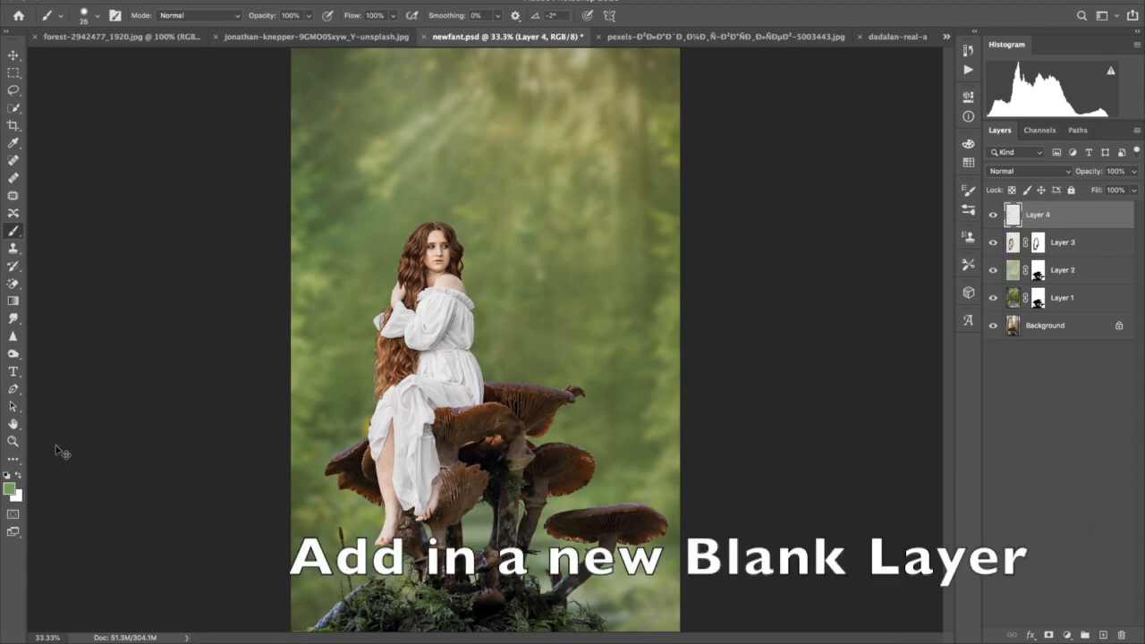
pyautogui.press('super+plus')
pyautogui.press('super+plus')
pyautogui.press('super+plus')
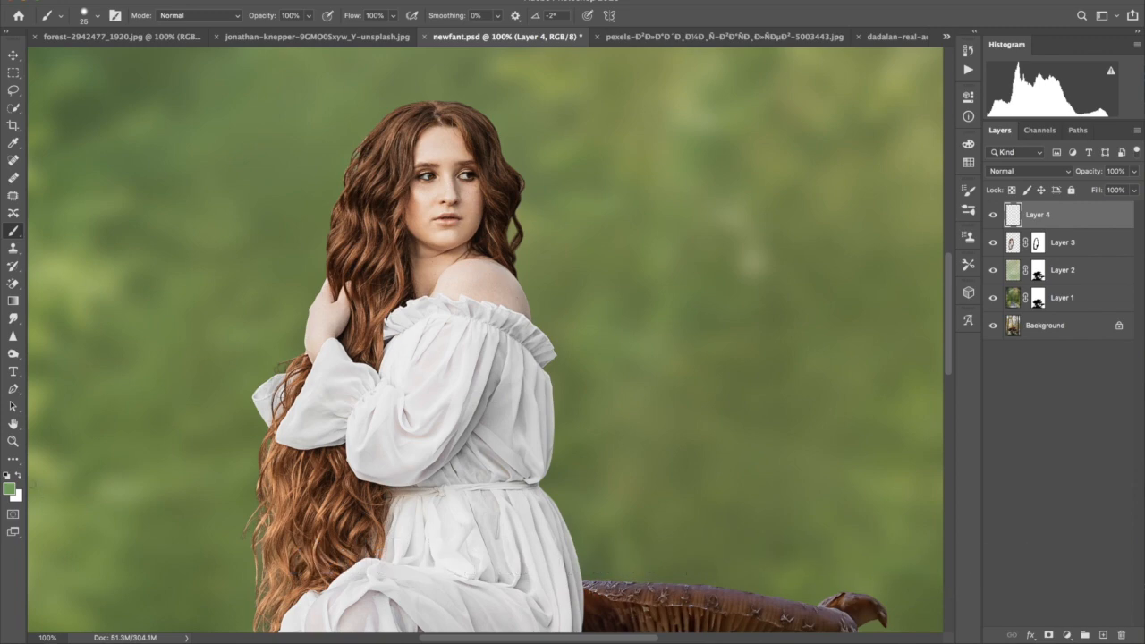
pyautogui.click(10, 489)
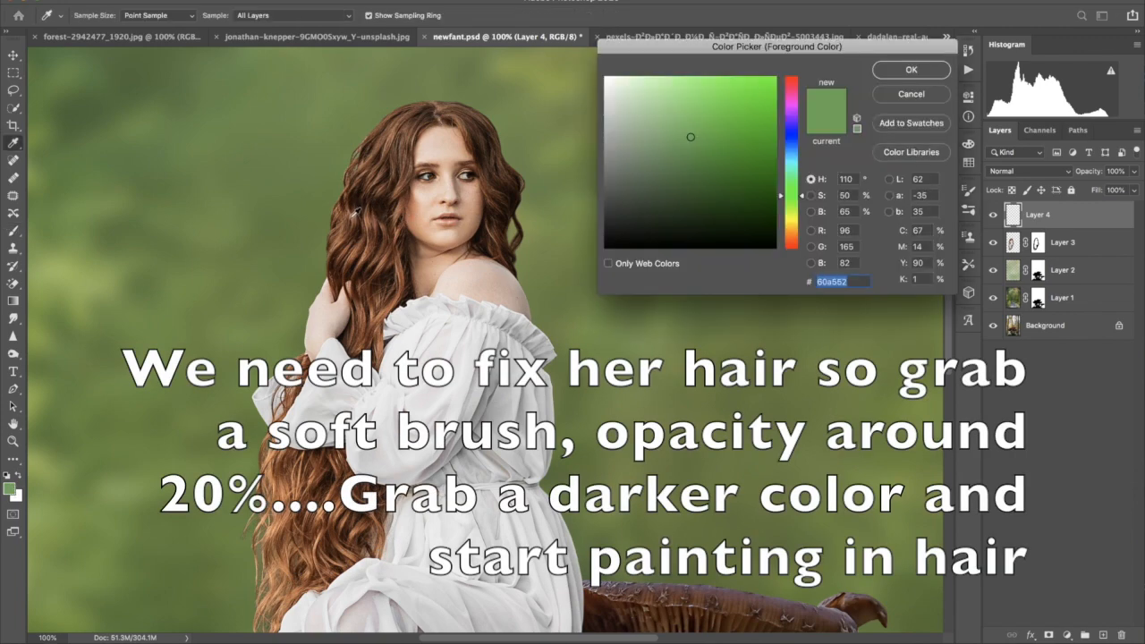
pyautogui.click(372, 215)
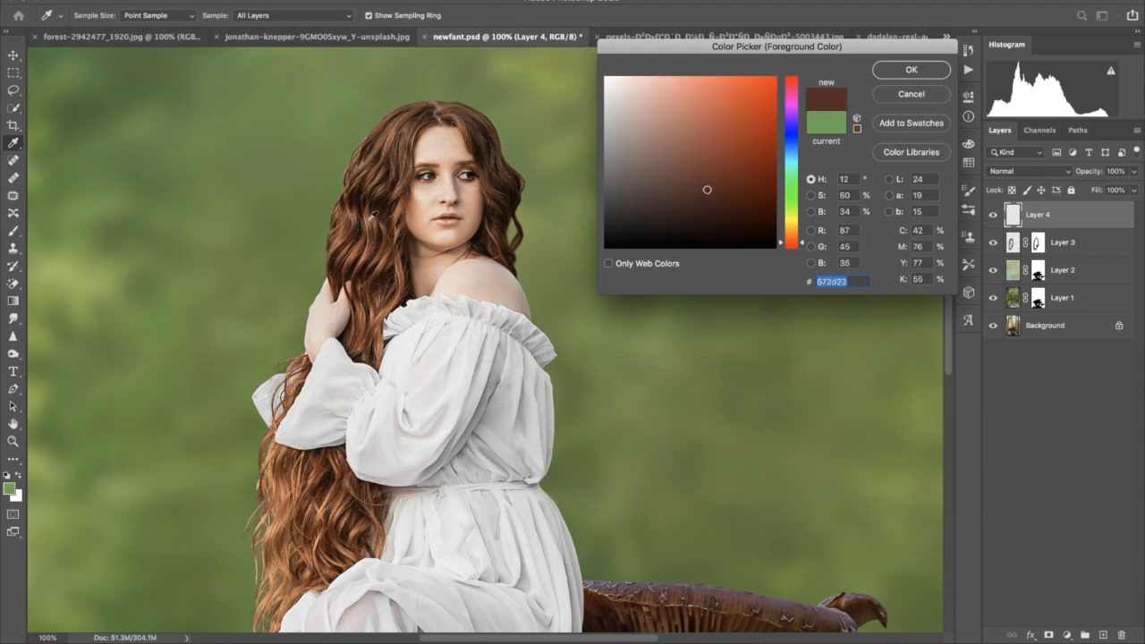
pyautogui.click(905, 74)
# Paint fine dark strands along the outer edges of the woman's hair with a 1 px brush at 21% opacity.
pyautogui.moveTo(252, 17)
pyautogui.mouseDown()
pyautogui.moveTo(262, 18)
pyautogui.moveTo(241, 18)
pyautogui.mouseUp()
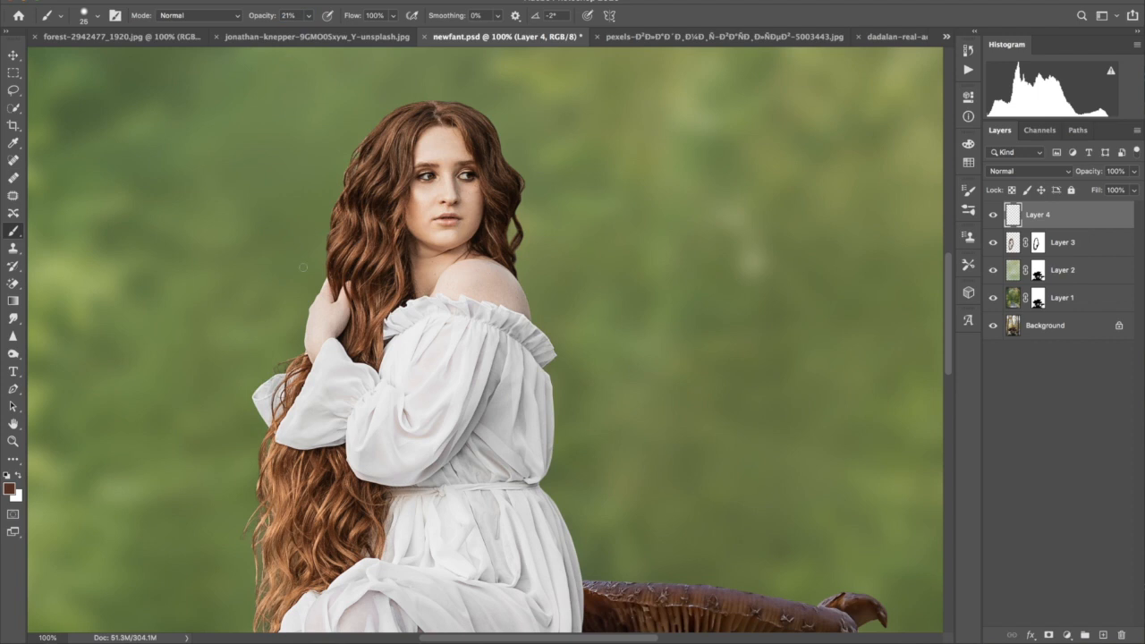
pyautogui.press('[')
pyautogui.press('[')
pyautogui.press('[')
pyautogui.press('[')
pyautogui.moveTo(329, 268); pyautogui.dragTo(327, 275)
pyautogui.press('super+plus')
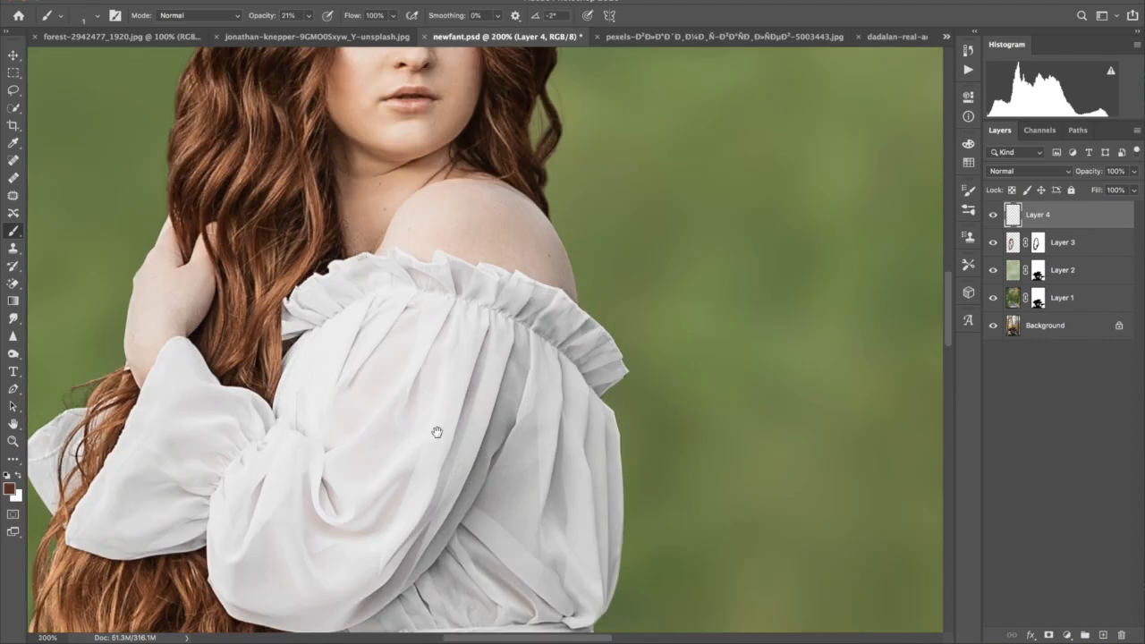
pyautogui.moveTo(438, 432); pyautogui.dragTo(663, 239)
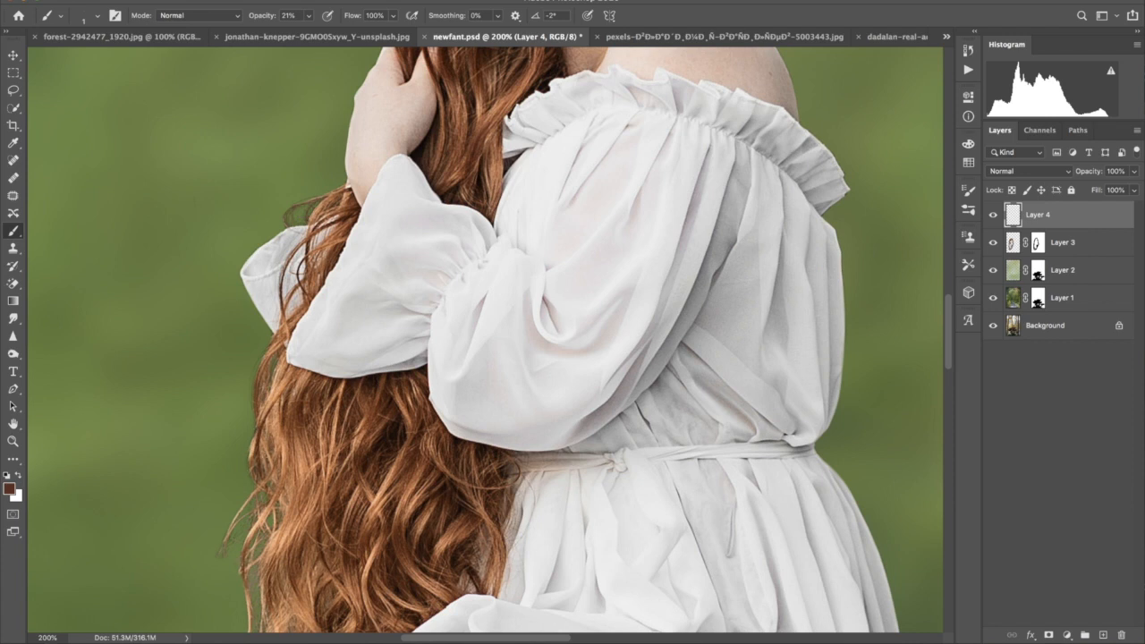
pyautogui.moveTo(340, 570); pyautogui.dragTo(413, 372)
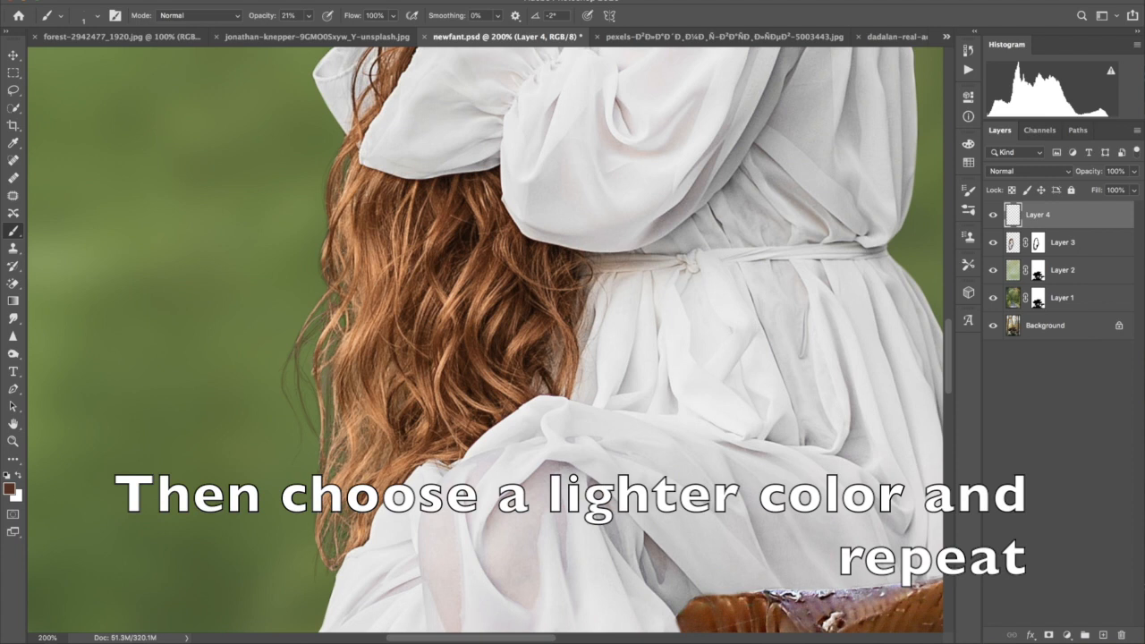
# Sample a lighter orange-brown from the hair as the foreground color and paint lighter strands along the hair's edges.
pyautogui.click(9, 488)
pyautogui.click(365, 253)
pyautogui.press('Return')
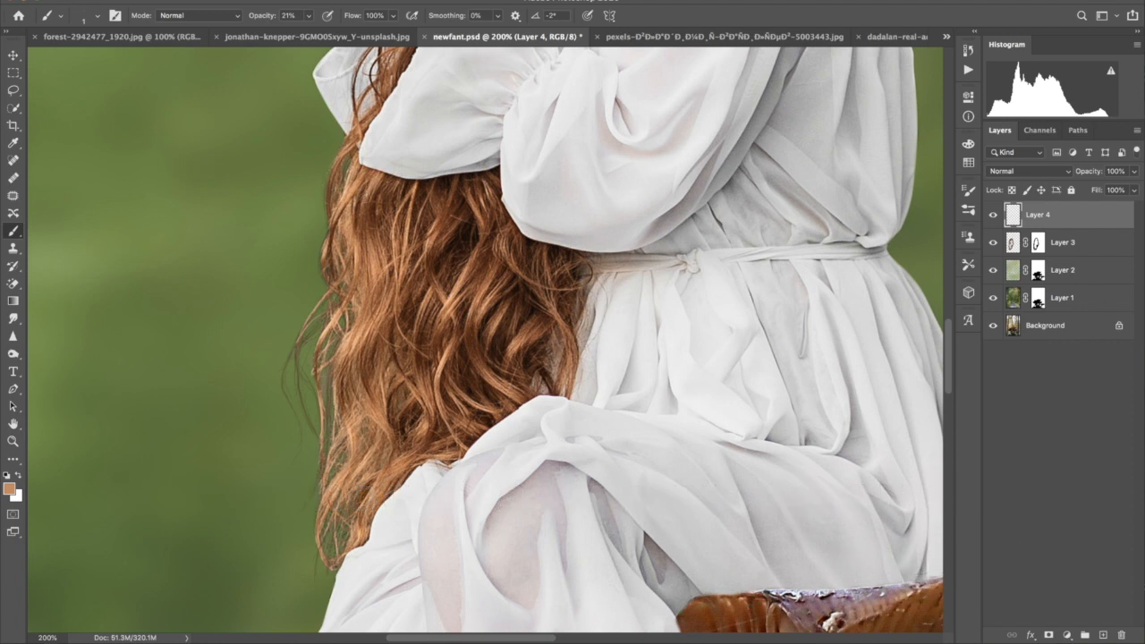
pyautogui.moveTo(327, 205); pyautogui.dragTo(326, 225)
pyautogui.scroll(5, 403, 403)
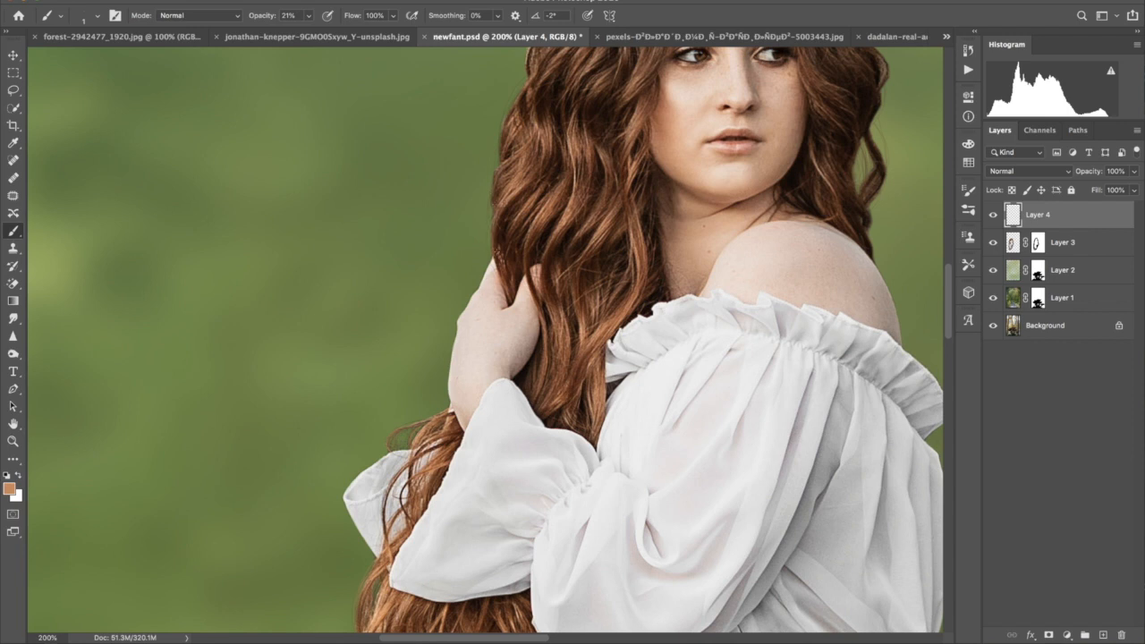
pyautogui.scroll(4, 577, 295)
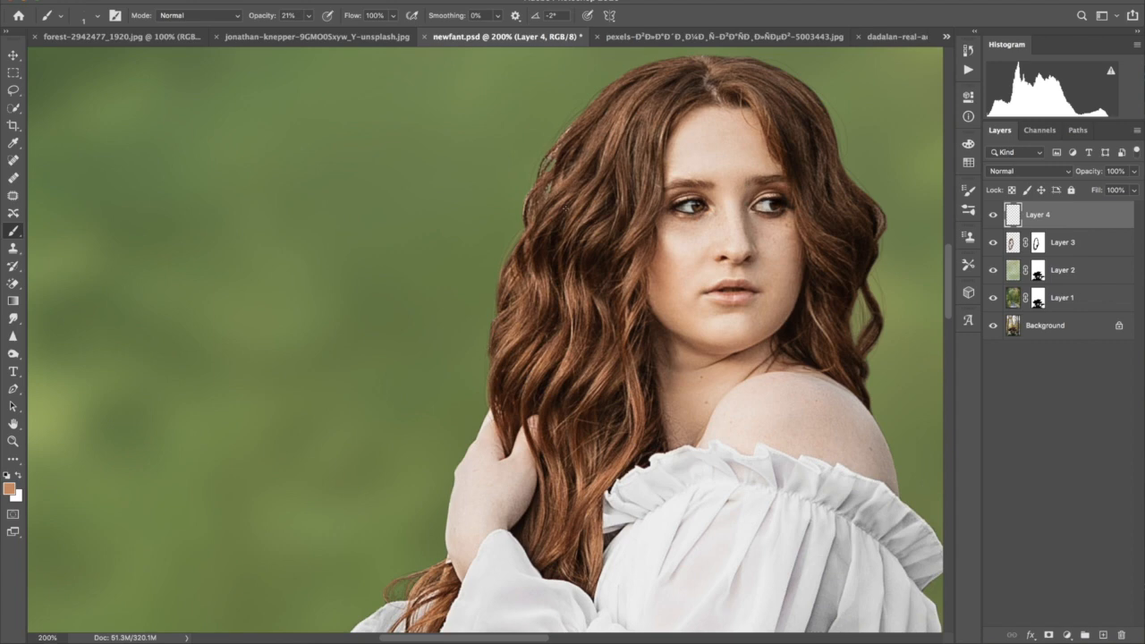
# Duplicate the painted hair layer, Layer 4, and apply a Gaussian Blur with a 1.8 px radius to the copy.
pyautogui.scroll(-5, 566, 207)
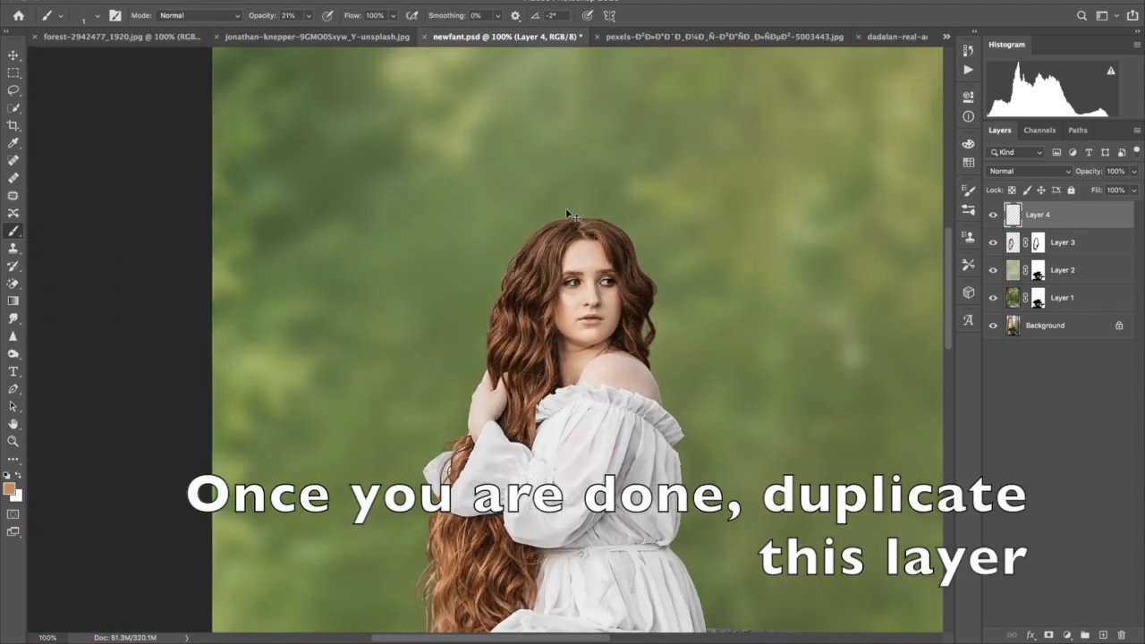
pyautogui.scroll(-2, 570, 220)
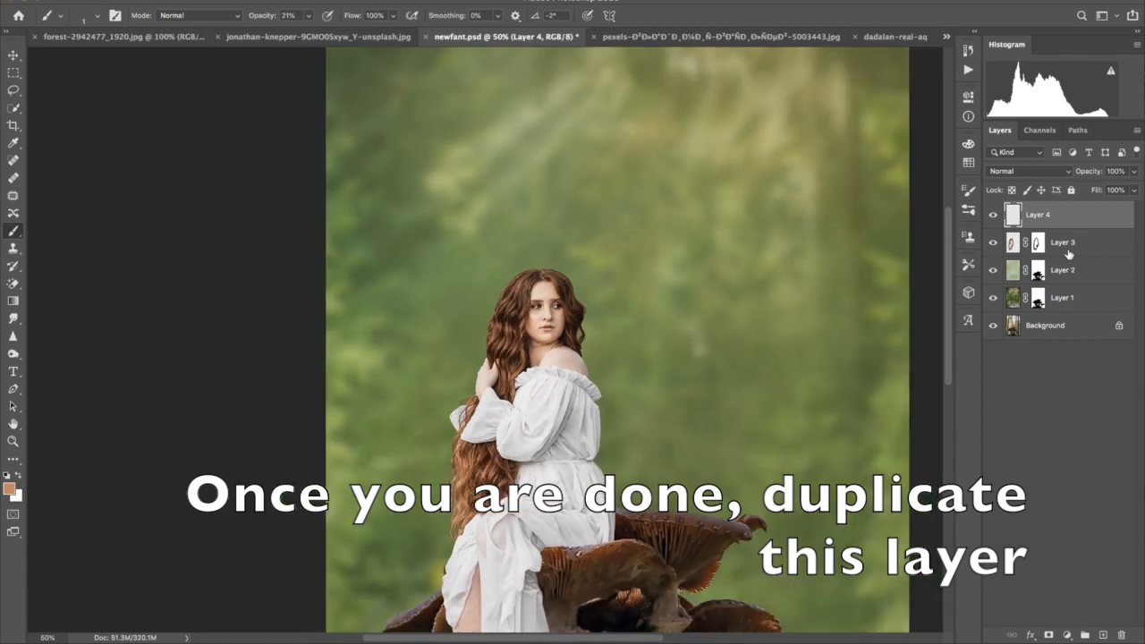
pyautogui.hotkey('ctrl', 'j')
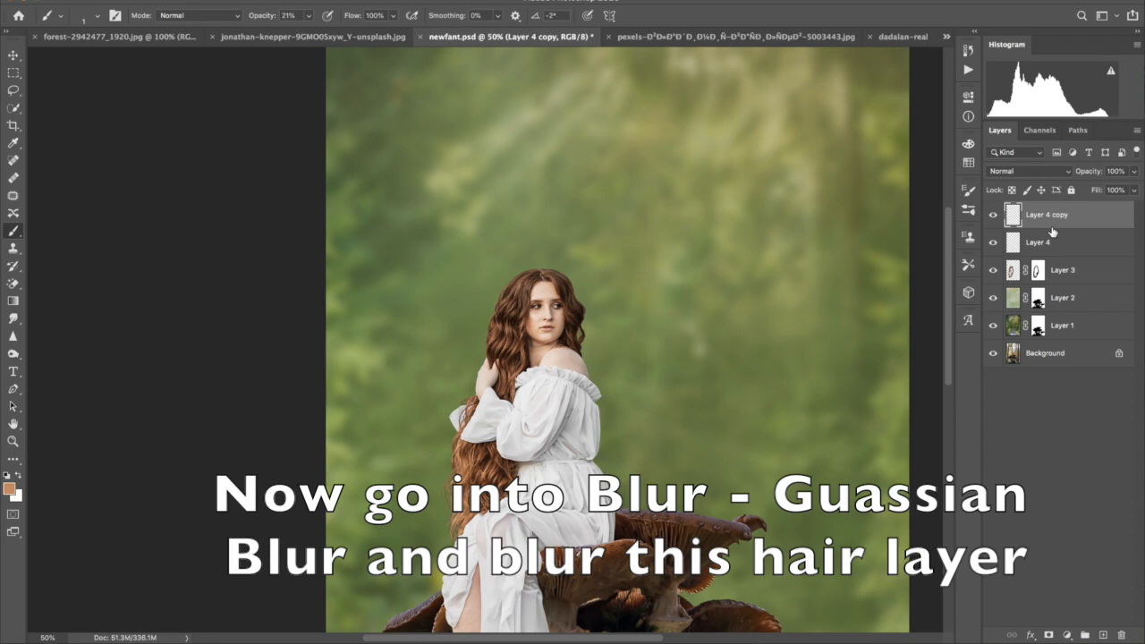
pyautogui.click(315, 1)
pyautogui.moveTo(337, 141)
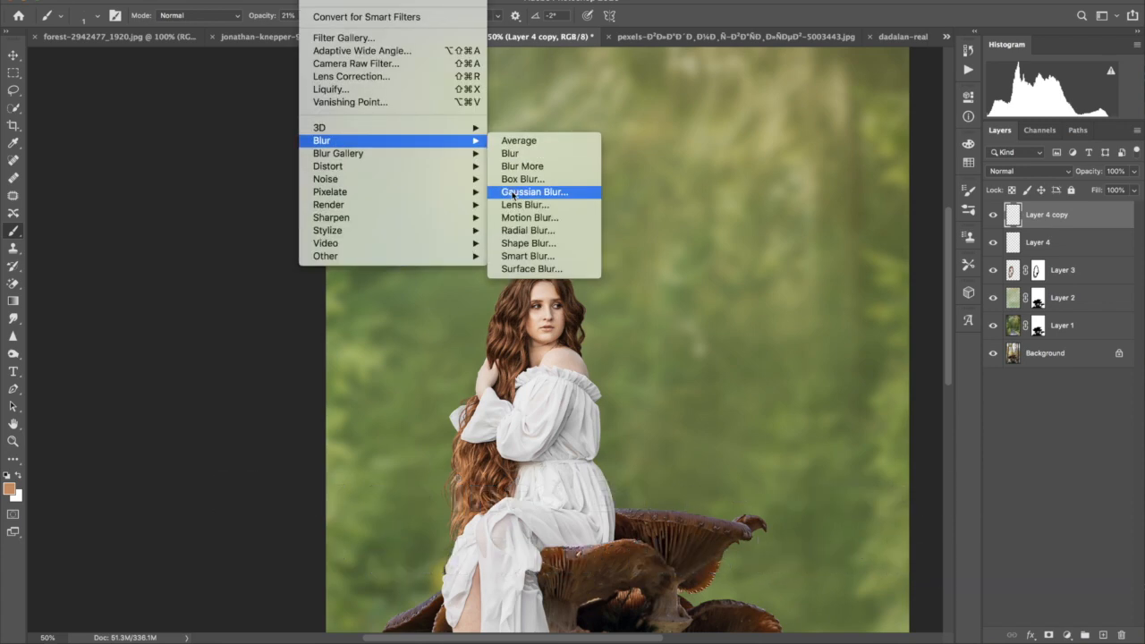
pyautogui.click(514, 194)
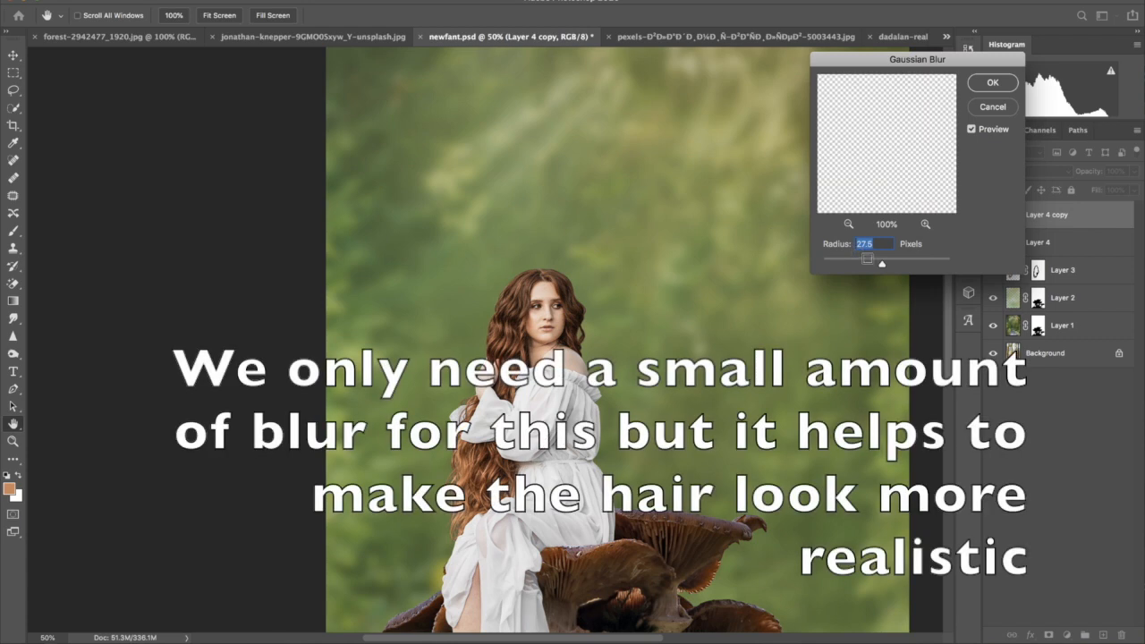
pyautogui.moveTo(866, 266); pyautogui.dragTo(833, 263)
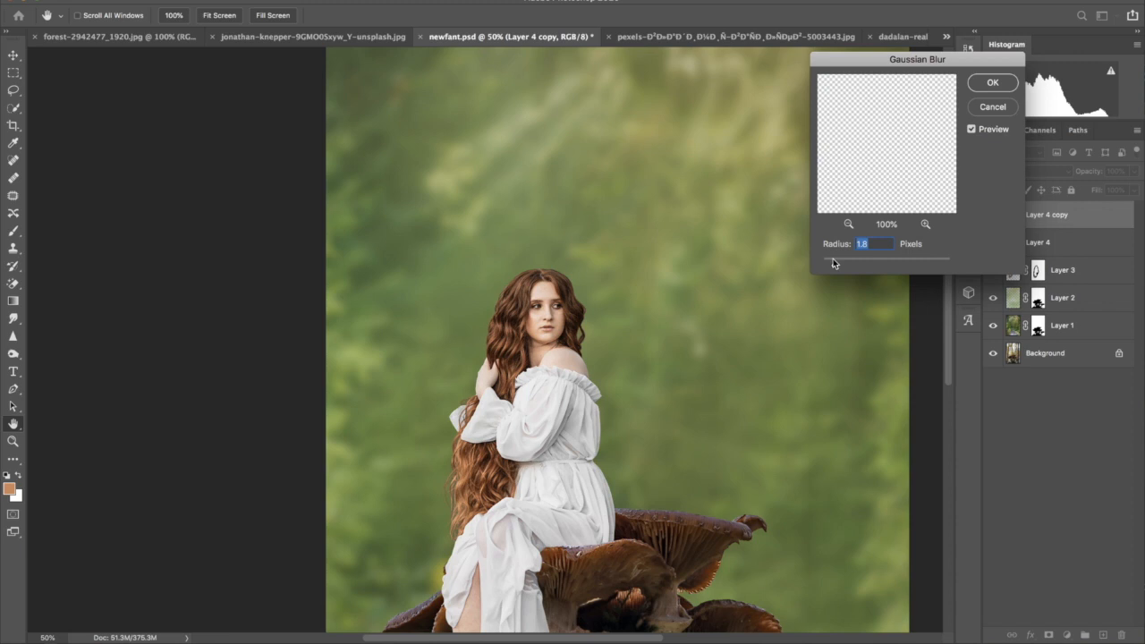
pyautogui.press('Return')
pyautogui.press('b')
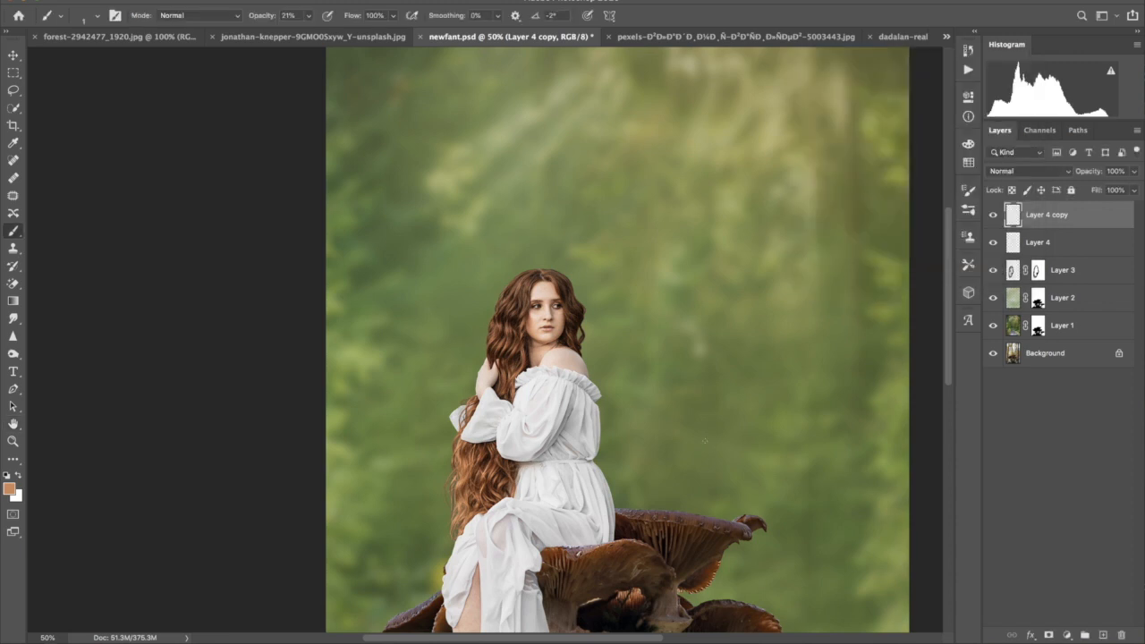
pyautogui.hotkey('ctrl', '-')
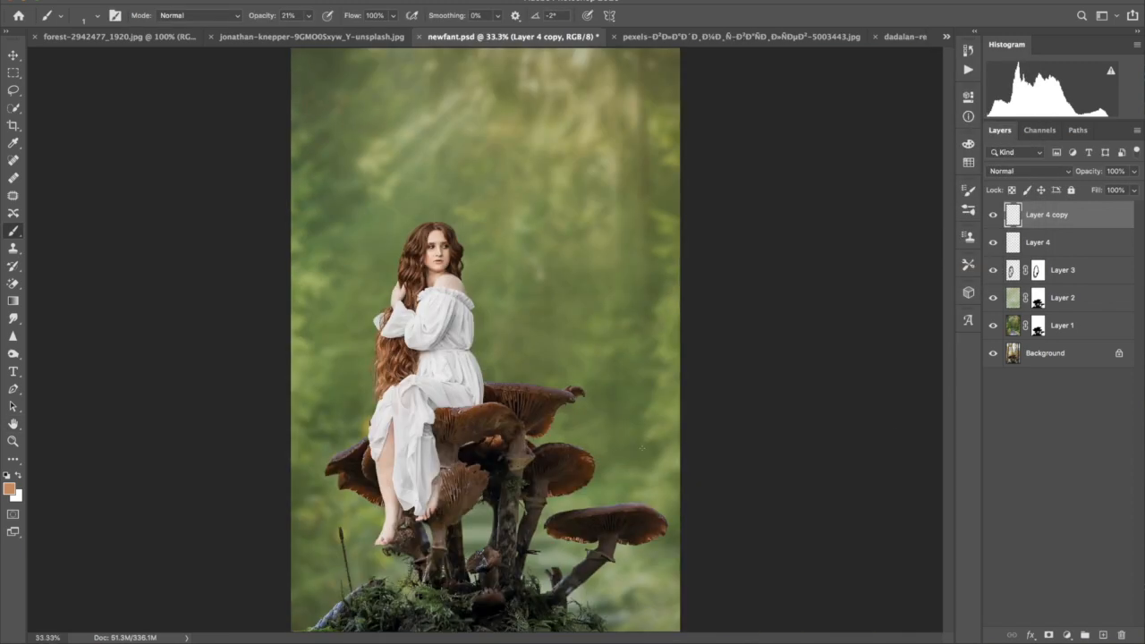
# Close the woman's pexels photo and bring the cut-out dove from the dadalan-real photo into newfant.psd, to the woman's right.
pyautogui.click(614, 37)
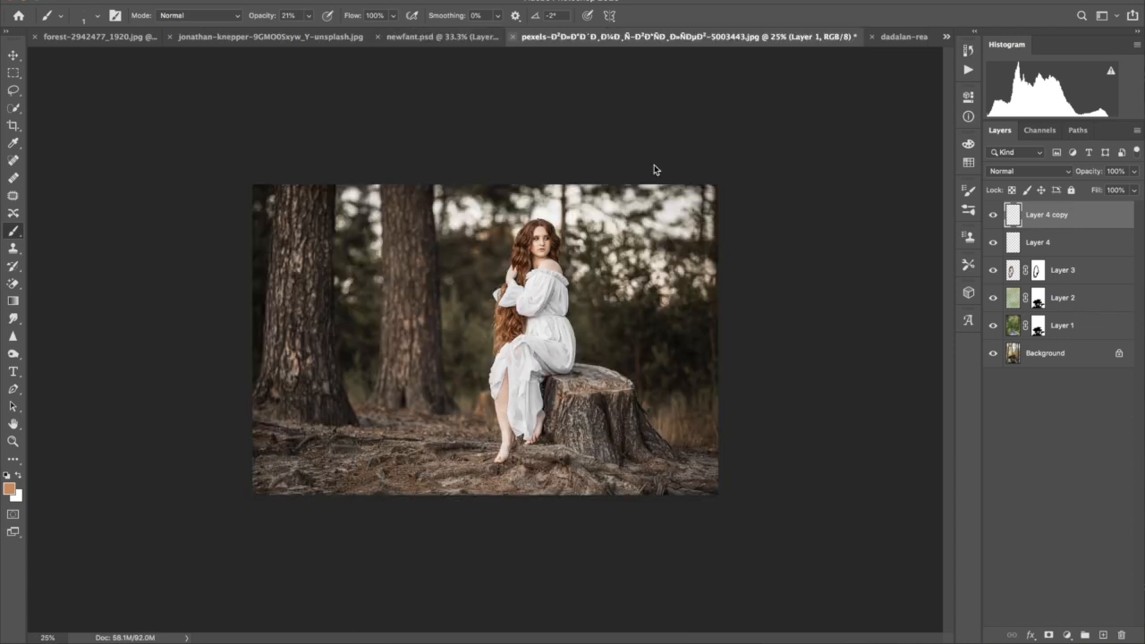
pyautogui.click(639, 220)
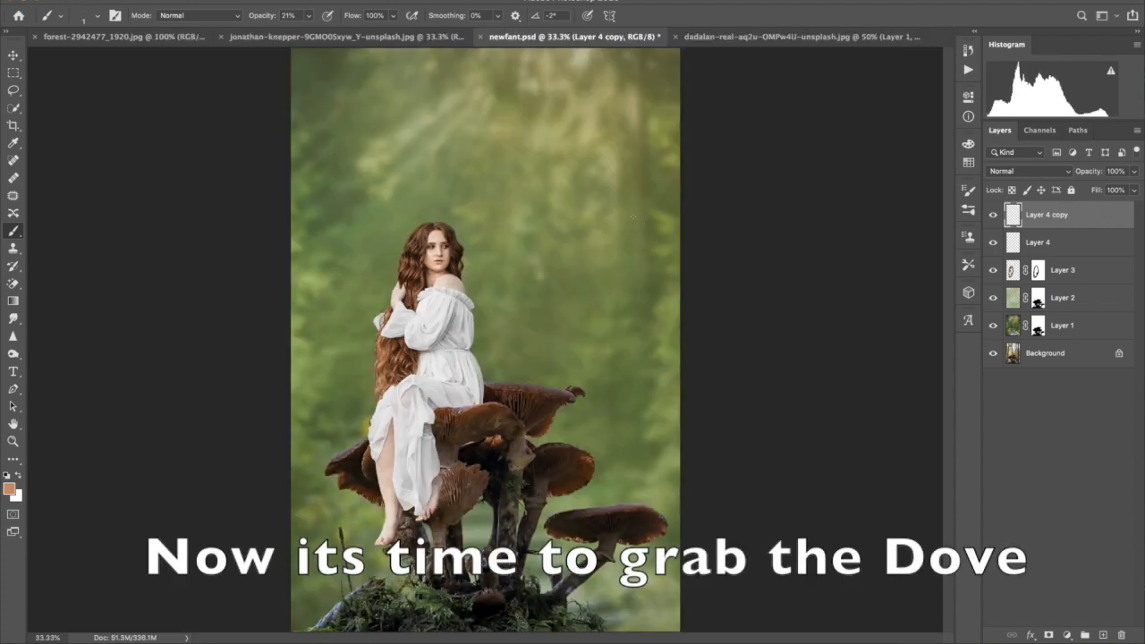
pyautogui.click(751, 37)
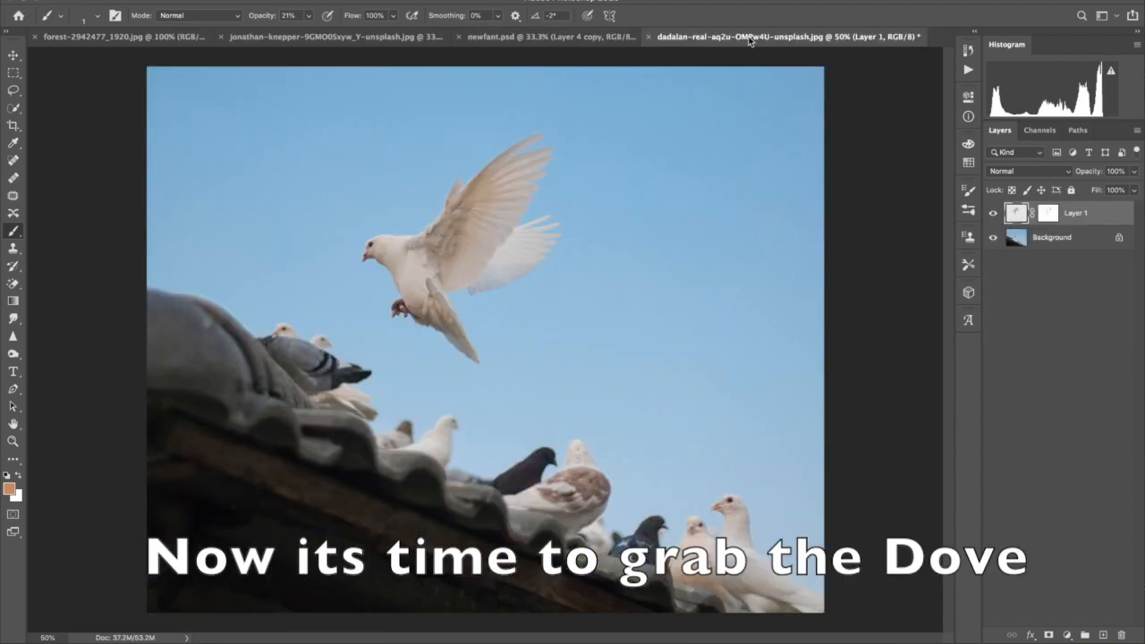
pyautogui.press('v')
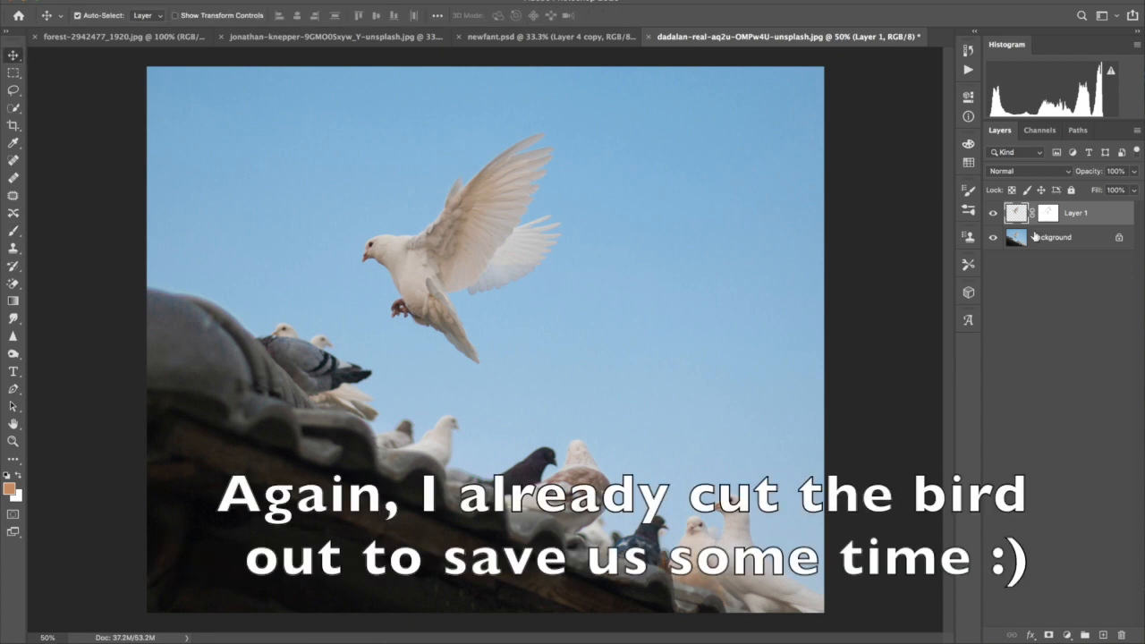
pyautogui.moveTo(442, 238); pyautogui.dragTo(541, 259)
# Scale the dove down to 75.61% with Free Transform and move it further away from the woman.
pyautogui.click(131, 1)
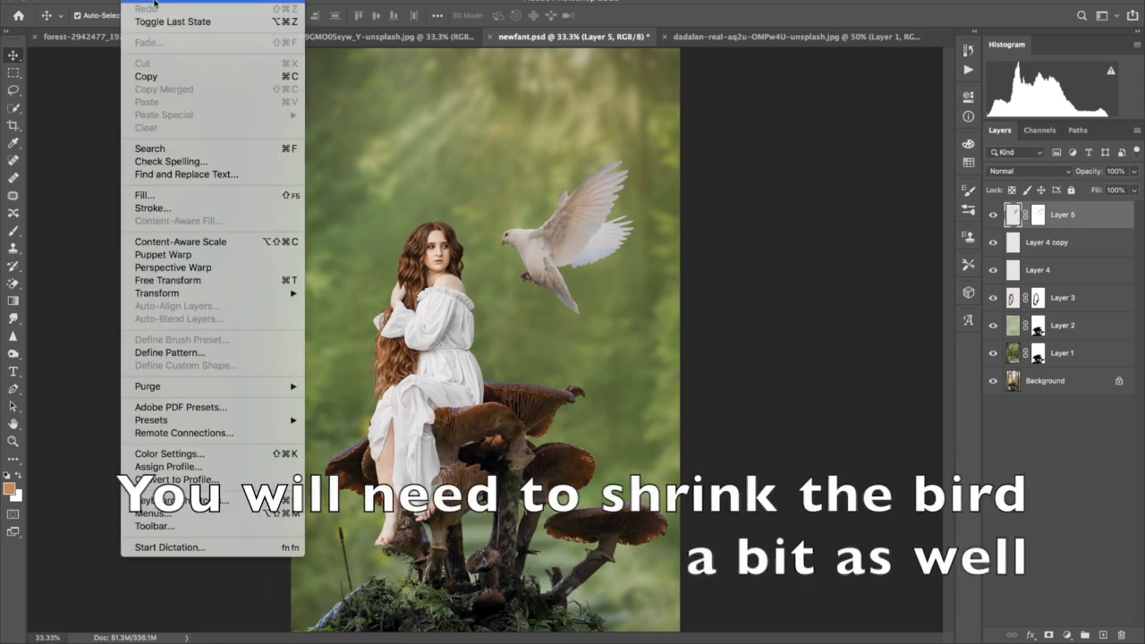
pyautogui.click(198, 280)
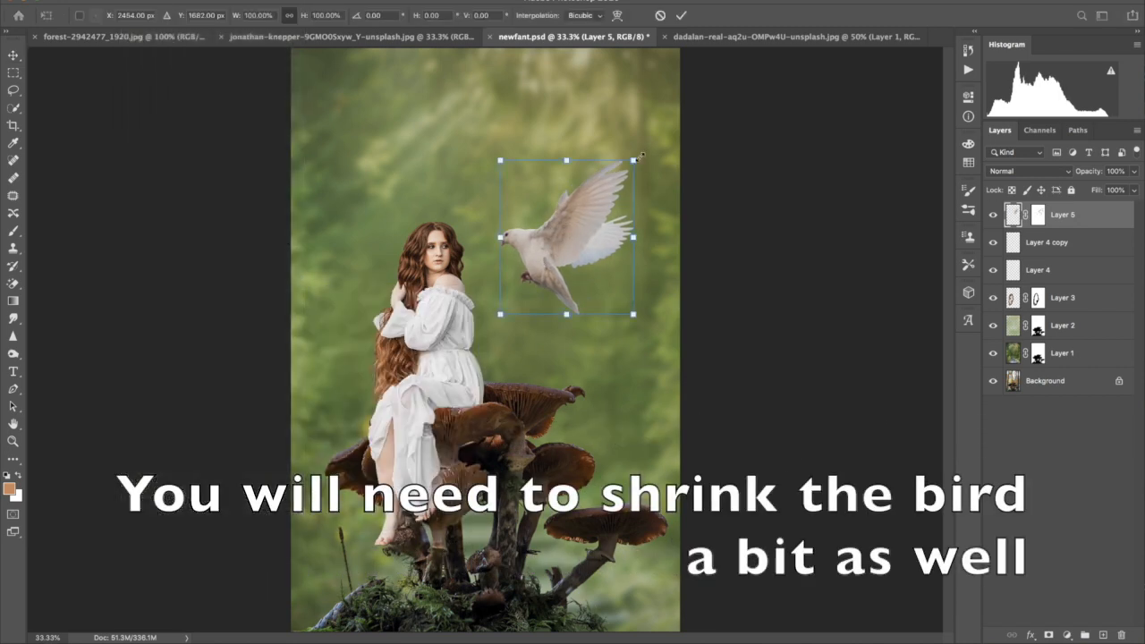
pyautogui.moveTo(641, 155); pyautogui.dragTo(601, 189)
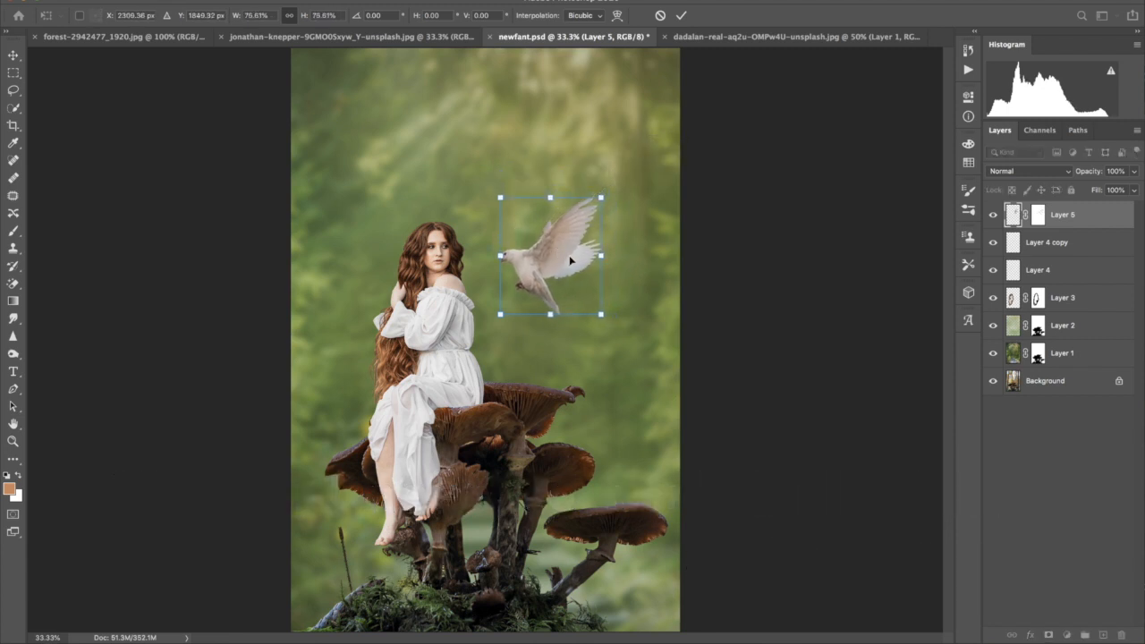
pyautogui.moveTo(583, 259); pyautogui.dragTo(586, 255)
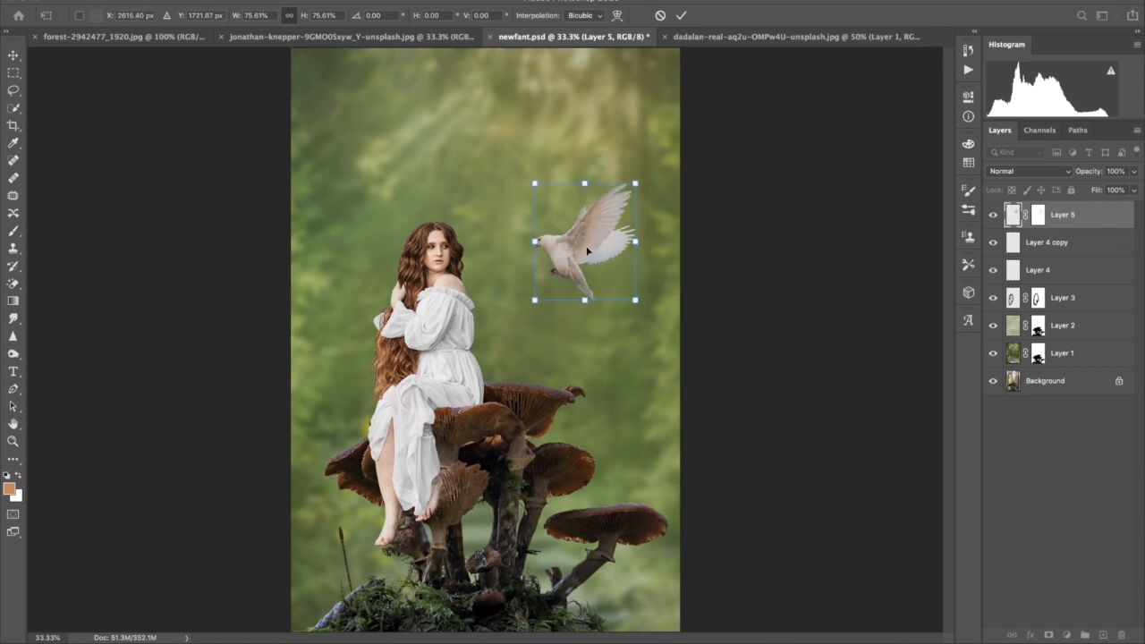
pyautogui.click(680, 16)
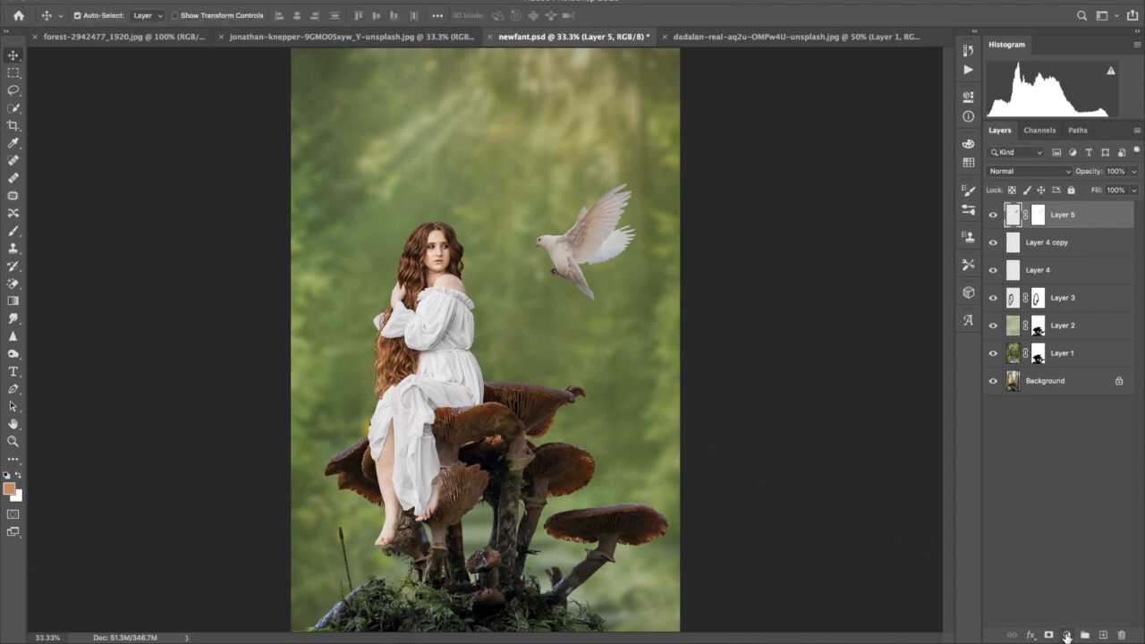
# Add a Gradient Fill layer above the dove and set the gradient's starting color stop to black.
pyautogui.click(1067, 635)
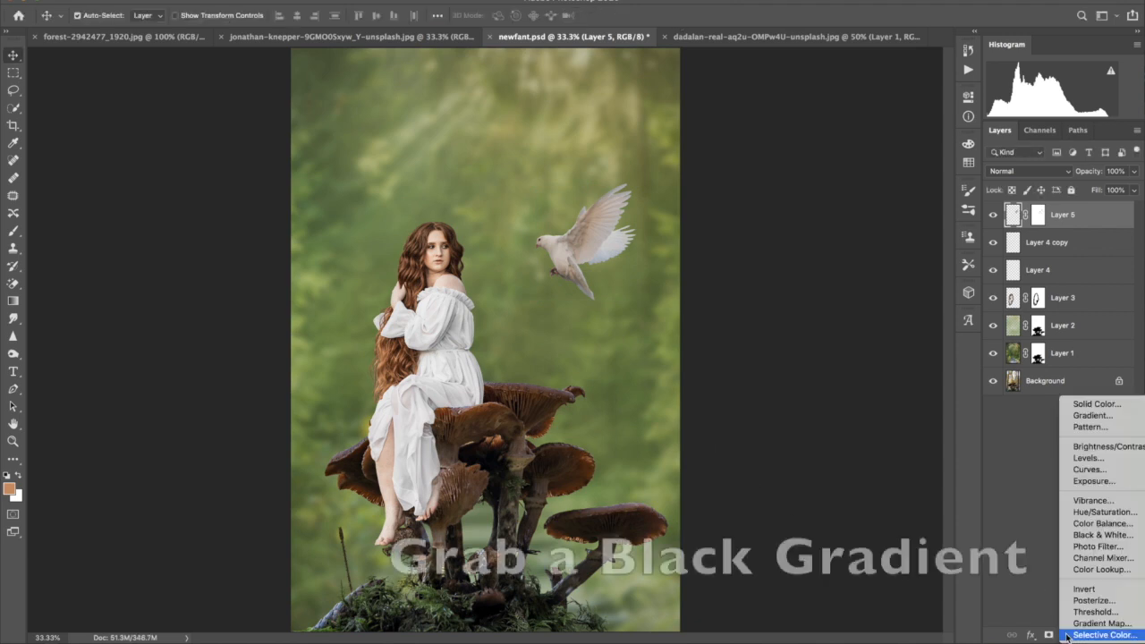
pyautogui.click(1089, 418)
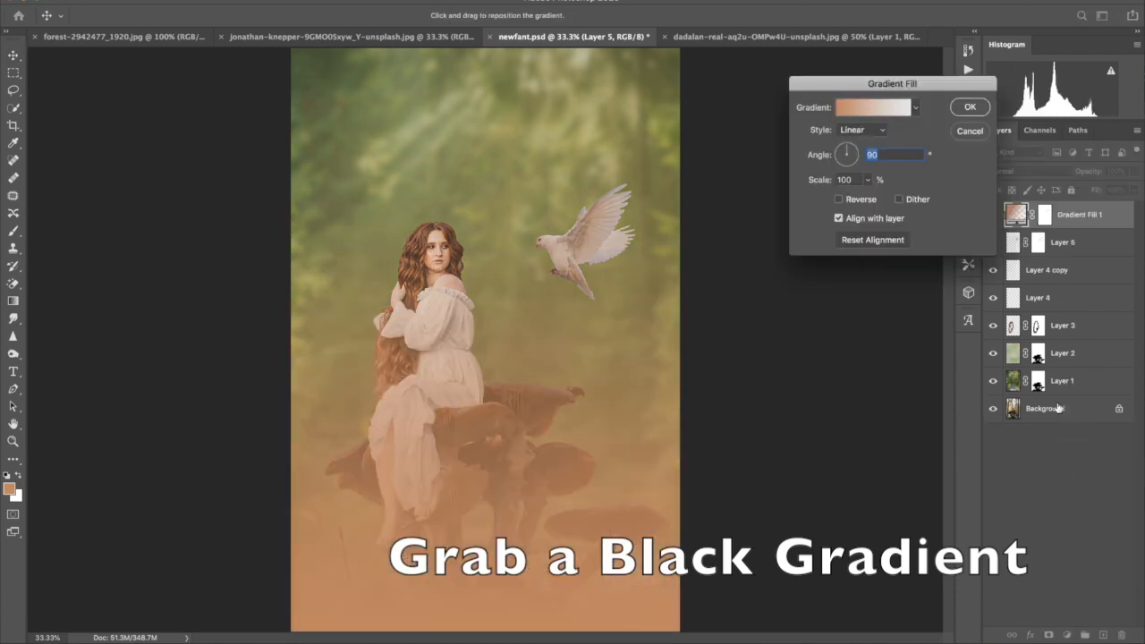
pyautogui.click(841, 108)
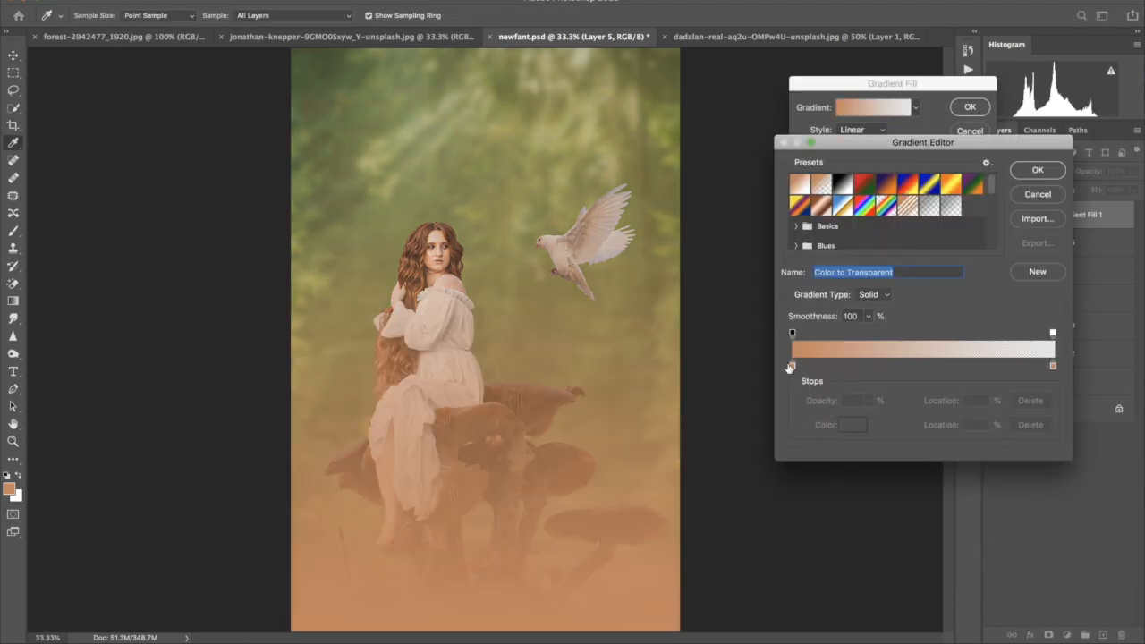
pyautogui.click(791, 366)
pyautogui.click(852, 424)
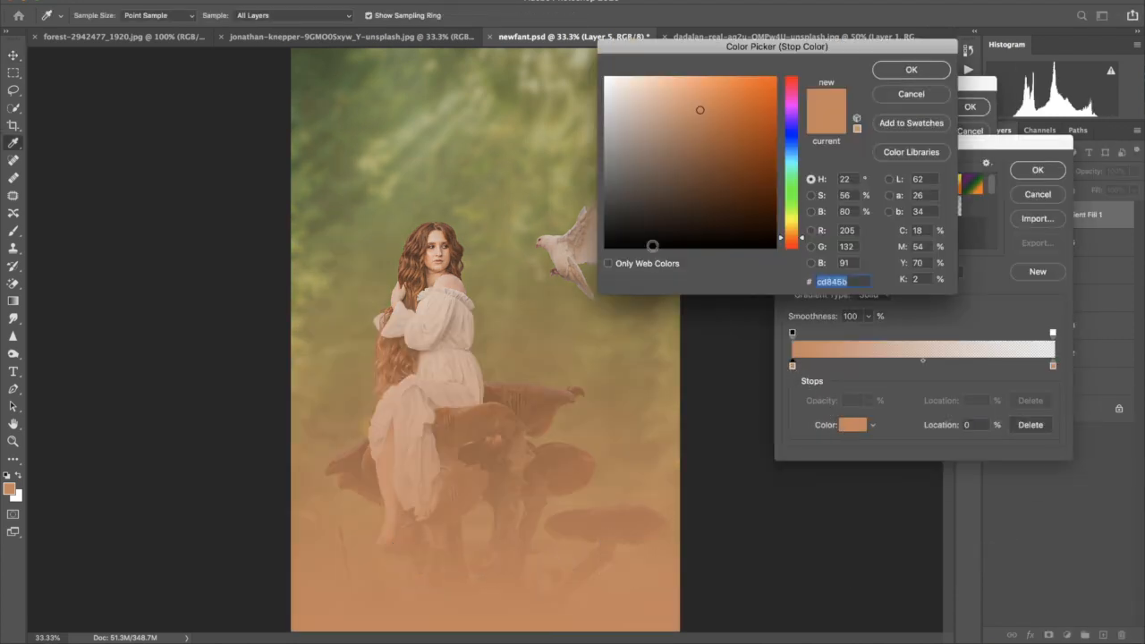
pyautogui.moveTo(631, 240); pyautogui.dragTo(563, 267)
pyautogui.click(911, 70)
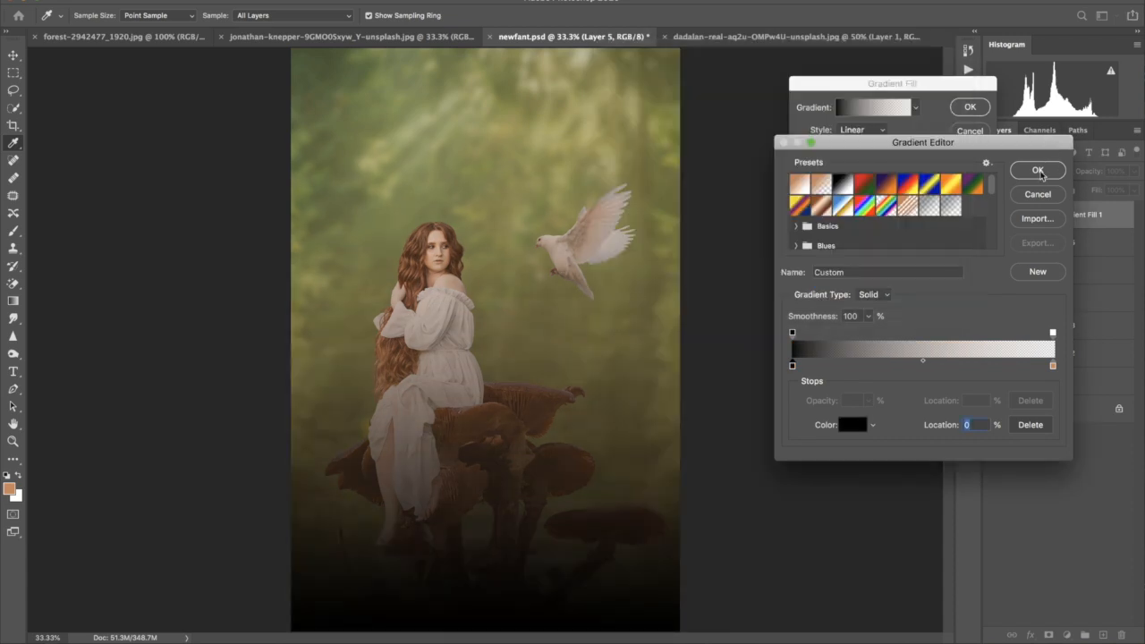
# Set the gradient's end color stop to black (000000) and accept the black-to-transparent gradient.
pyautogui.click(1053, 367)
pyautogui.click(852, 425)
pyautogui.moveTo(684, 213); pyautogui.dragTo(569, 265)
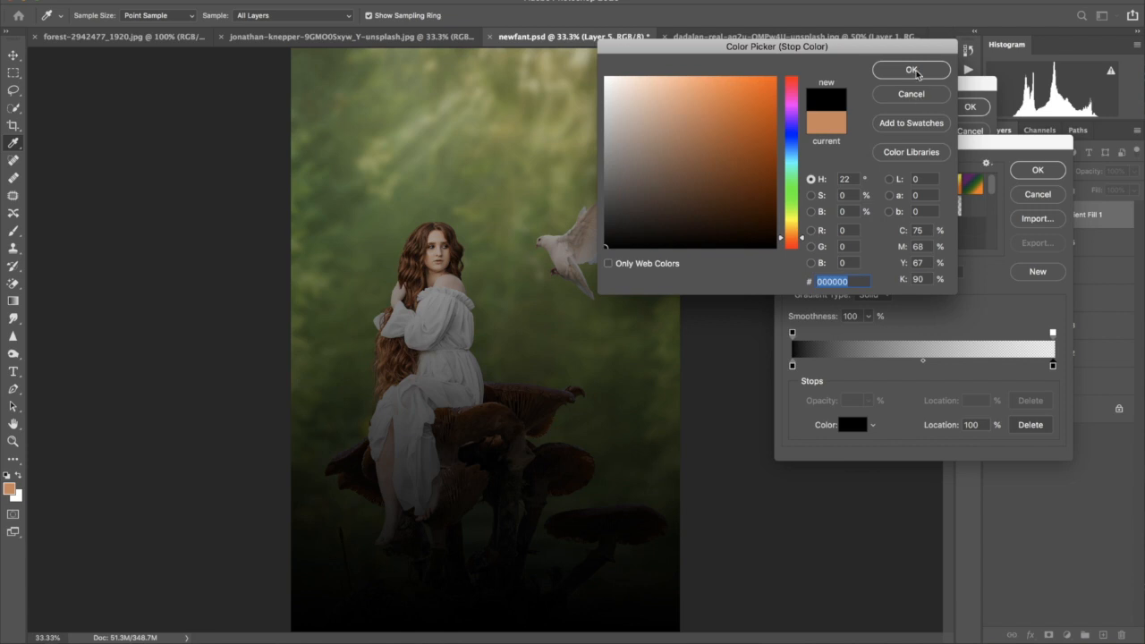
pyautogui.click(913, 71)
pyautogui.click(1036, 170)
# Make the gradient fill Radial and reversed, adjust its angle, and apply it as a dark vignette.
pyautogui.click(863, 129)
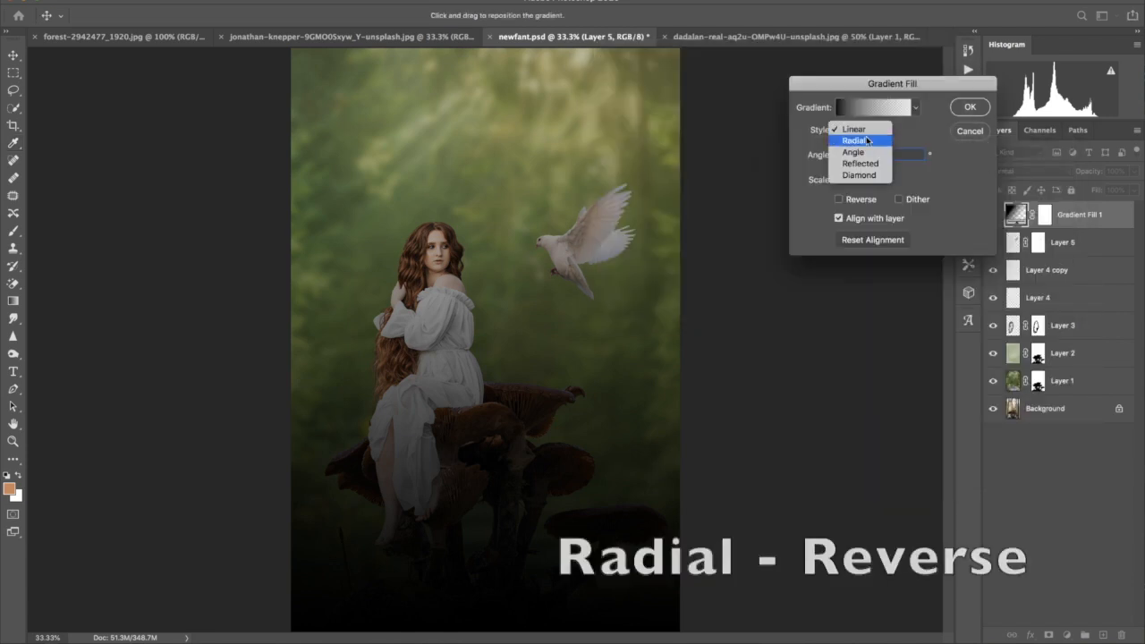
pyautogui.click(854, 139)
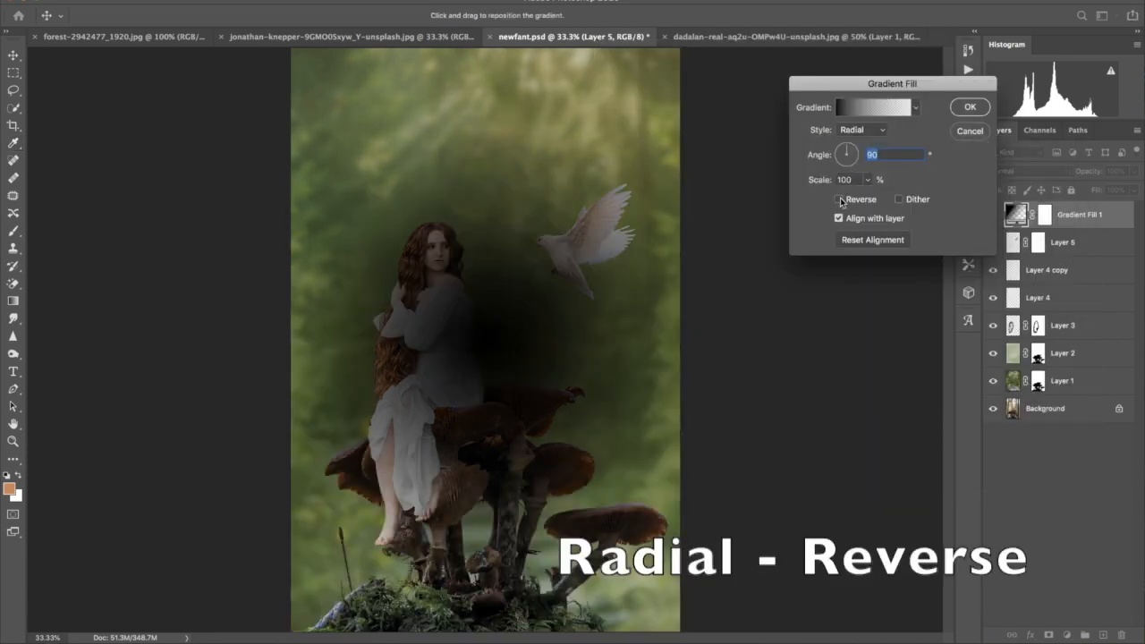
pyautogui.click(840, 199)
pyautogui.click(852, 149)
pyautogui.click(852, 151)
pyautogui.click(854, 148)
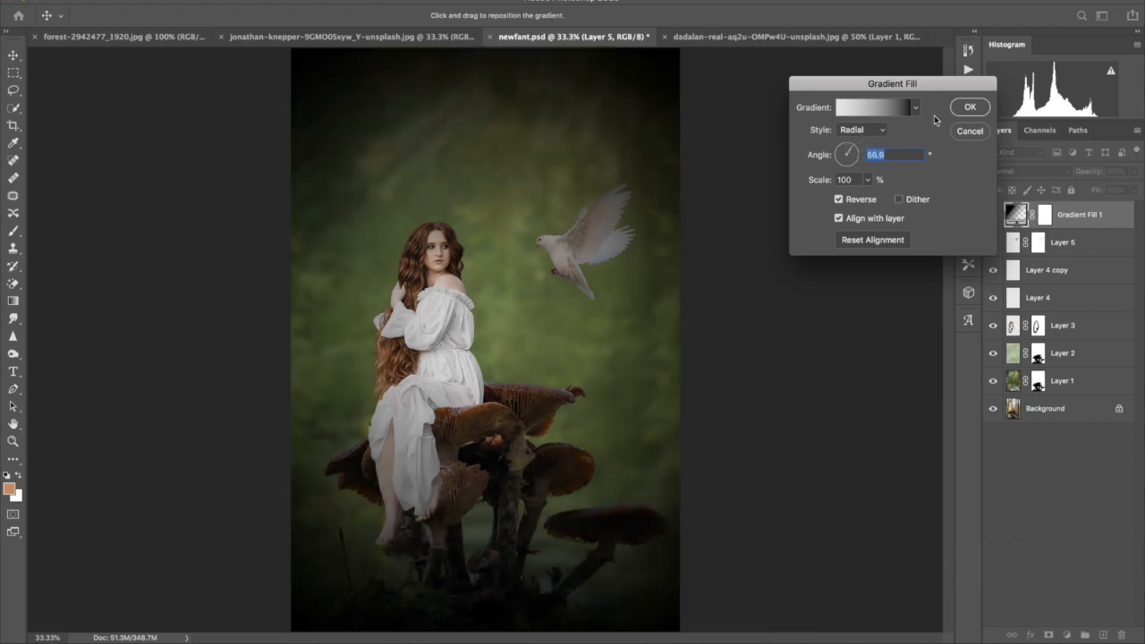
pyautogui.click(967, 108)
# Set the gradient fill layer's blending mode to Soft Light and its opacity to 46%.
pyautogui.click(1044, 172)
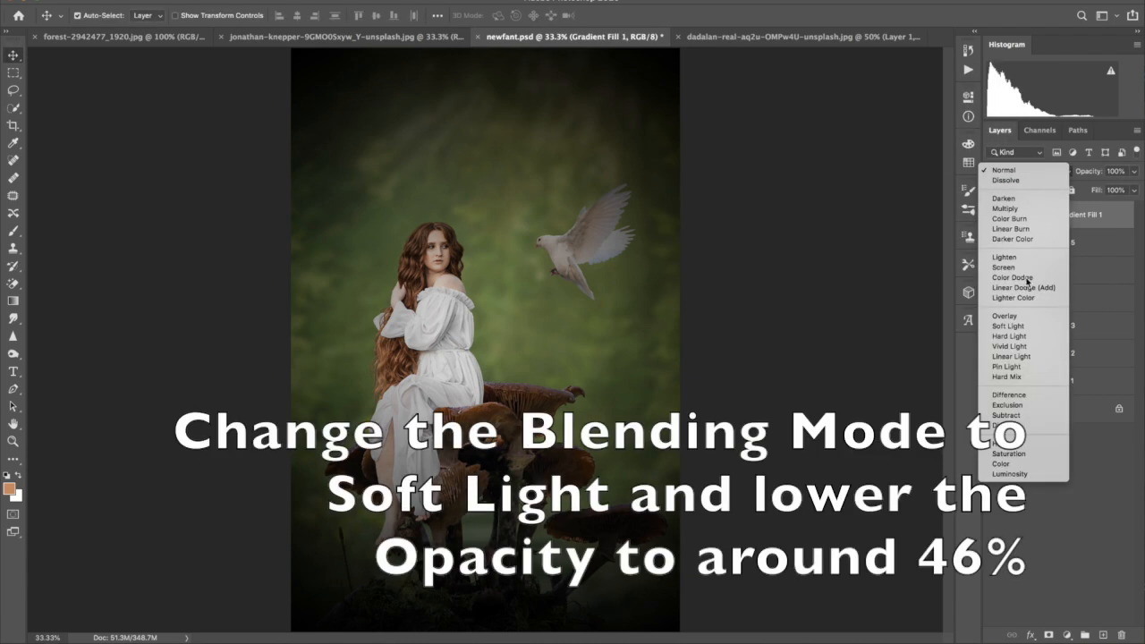
pyautogui.click(1009, 325)
pyautogui.moveTo(1094, 172); pyautogui.dragTo(1056, 173)
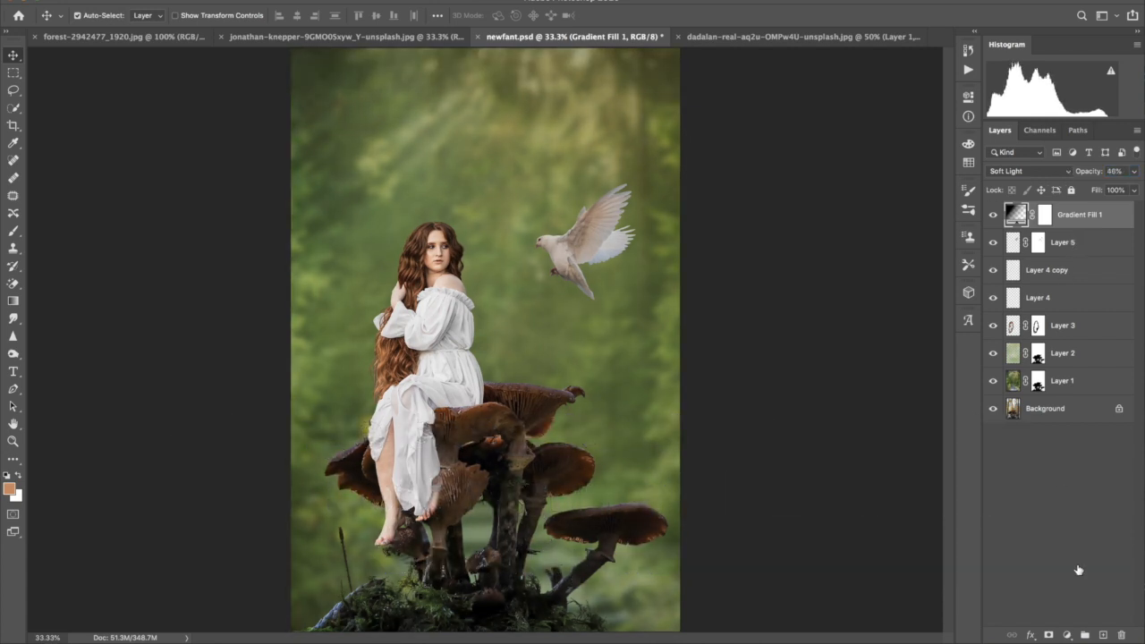
# Add a darkening Curves layer with a point at input 157, output 62, and invert its mask to black.
pyautogui.click(1067, 636)
pyautogui.click(1088, 470)
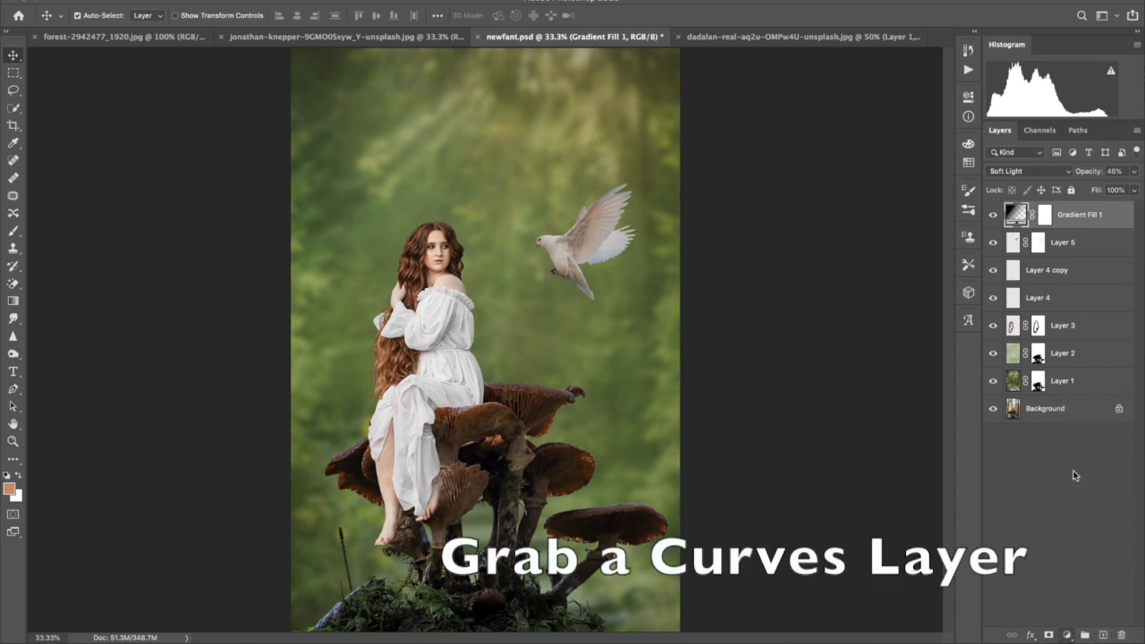
pyautogui.moveTo(879, 221); pyautogui.dragTo(889, 259)
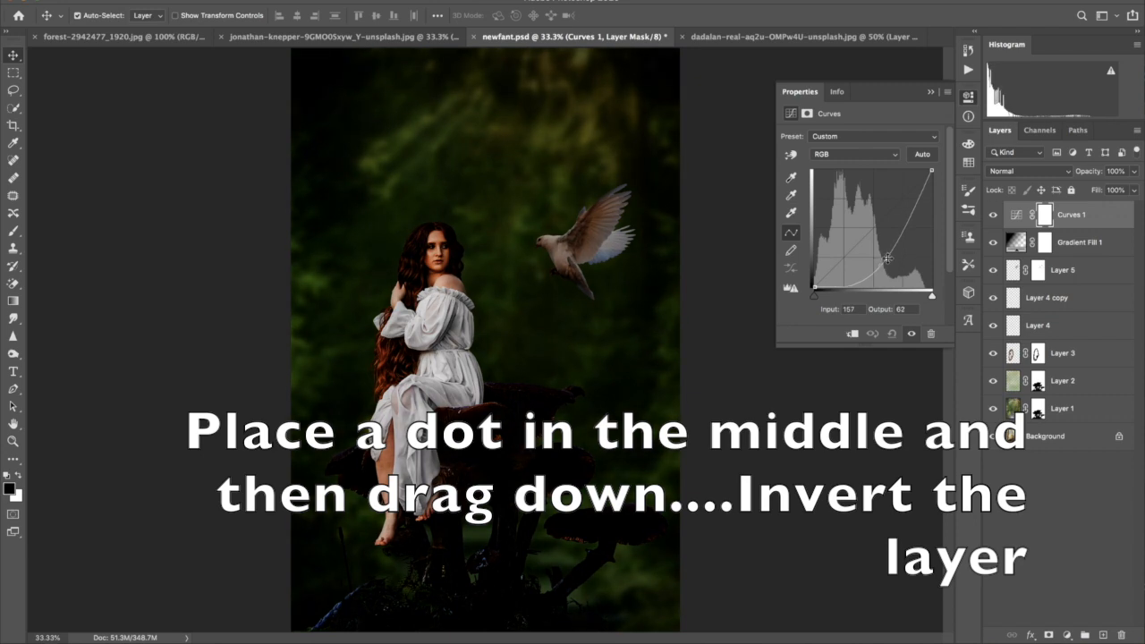
pyautogui.hotkey('ctrl', 'i')
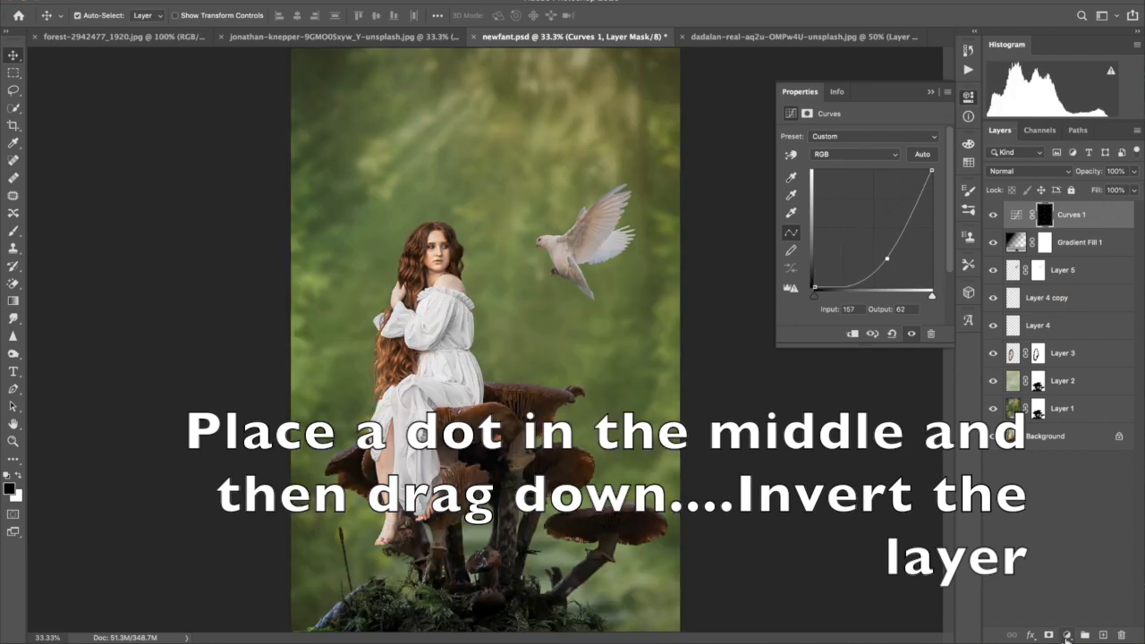
# Add a brightening Curves layer with a point at input 89, output 183, and invert its mask to black.
pyautogui.click(1069, 633)
pyautogui.click(1090, 468)
pyautogui.moveTo(877, 247); pyautogui.dragTo(855, 204)
pyautogui.hotkey('ctrl', 'i')
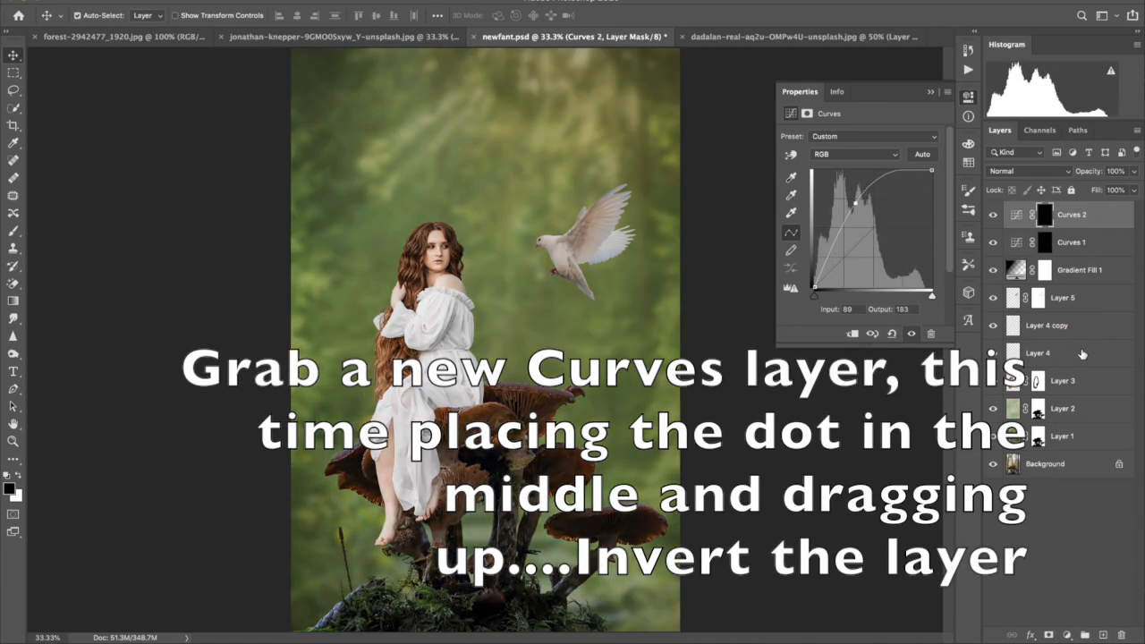
# Set up a soft white brush with 8% opacity and 0% hardness.
pyautogui.click(12, 231)
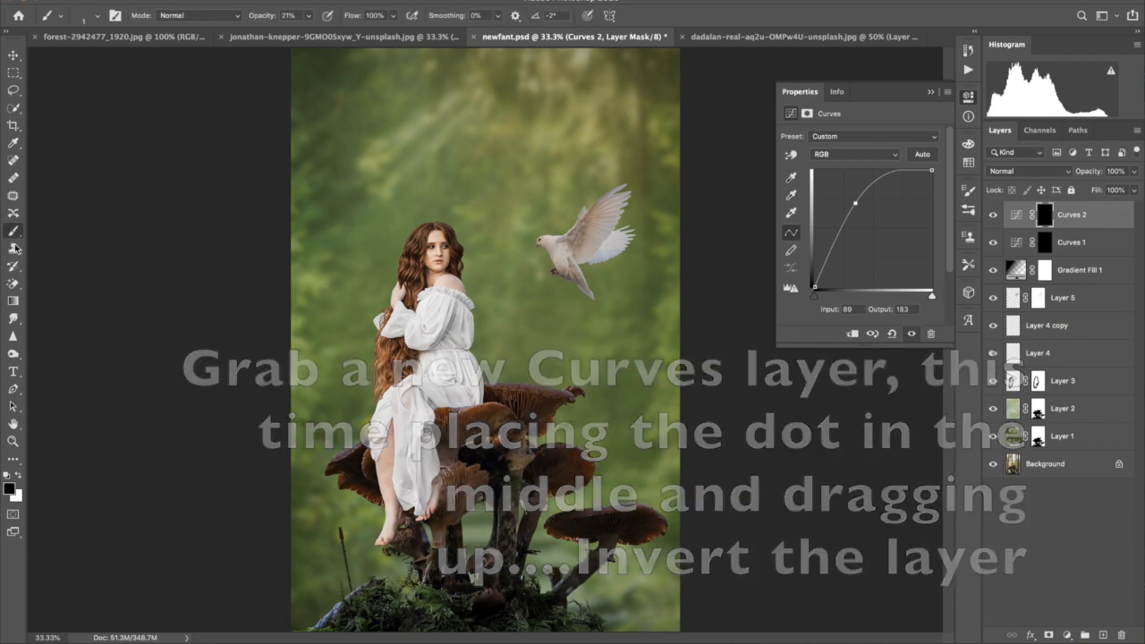
pyautogui.click(19, 475)
pyautogui.moveTo(255, 16); pyautogui.dragTo(246, 16)
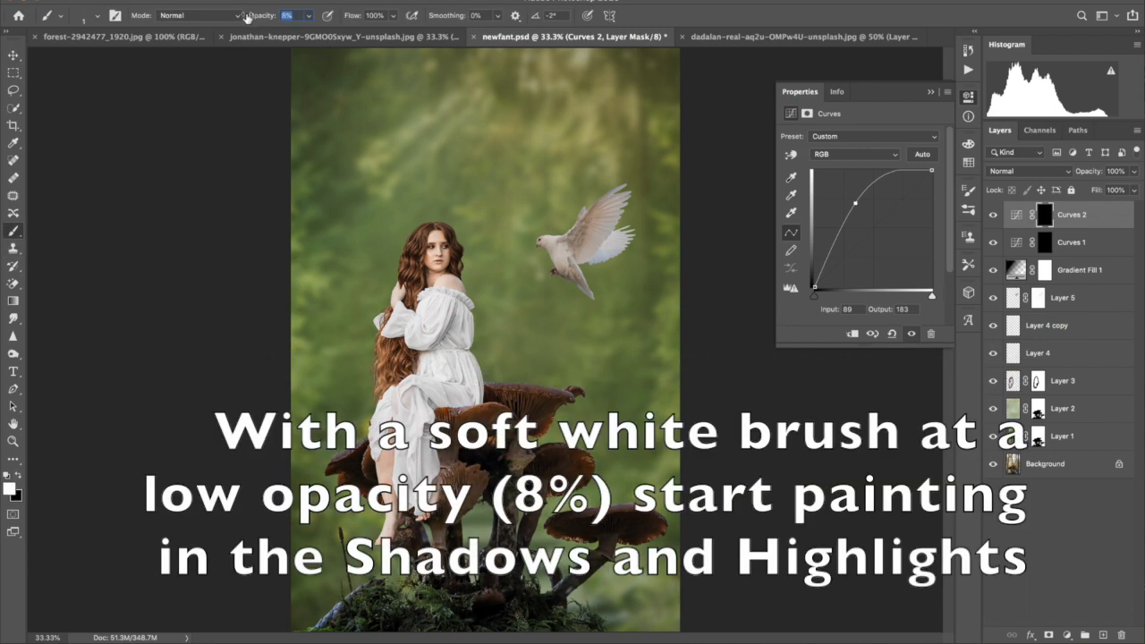
pyautogui.click(97, 15)
pyautogui.moveTo(85, 89); pyautogui.dragTo(76, 90)
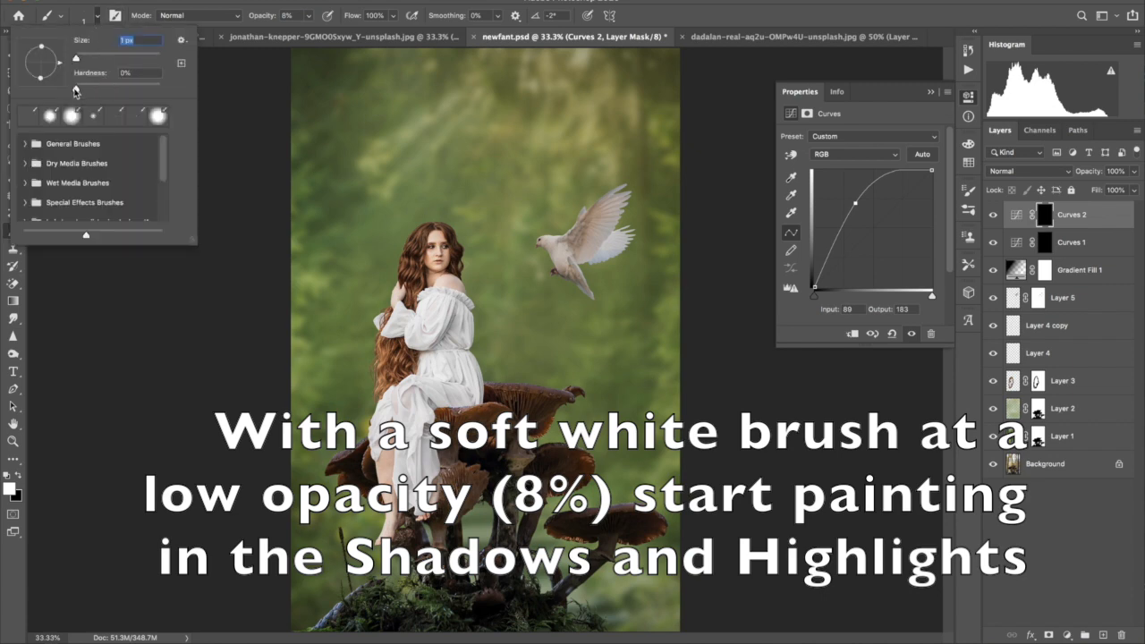
pyautogui.click(180, 432)
# Target the Curves 1 mask and start painting shadows on the woman with a brush of up to 36 px.
pyautogui.click(1045, 244)
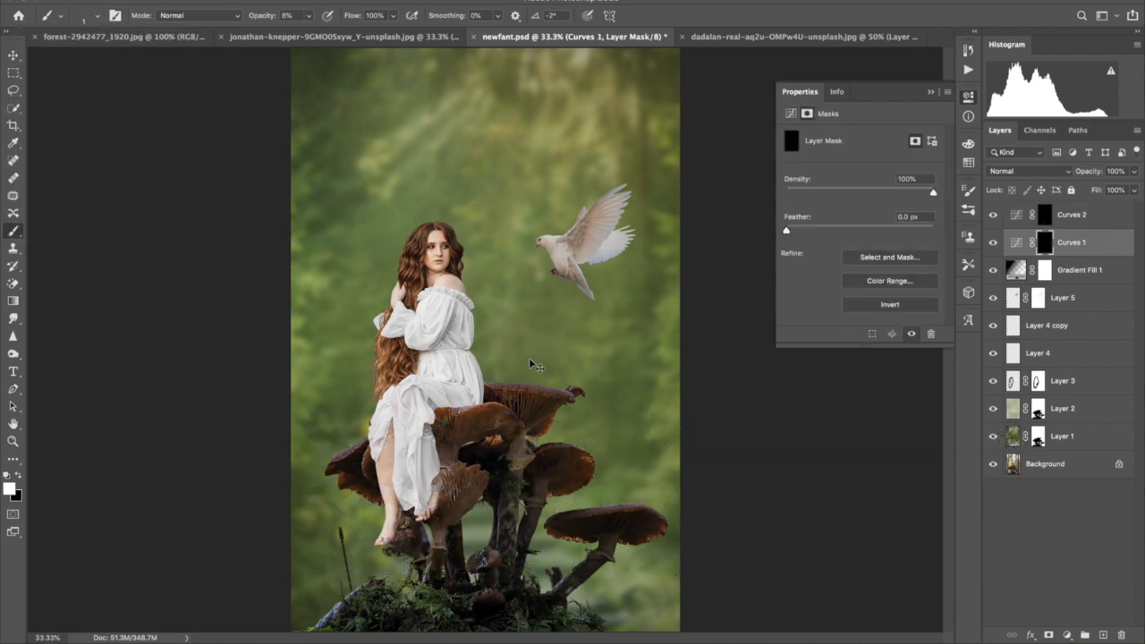
pyautogui.hotkey('ctrl', '1')
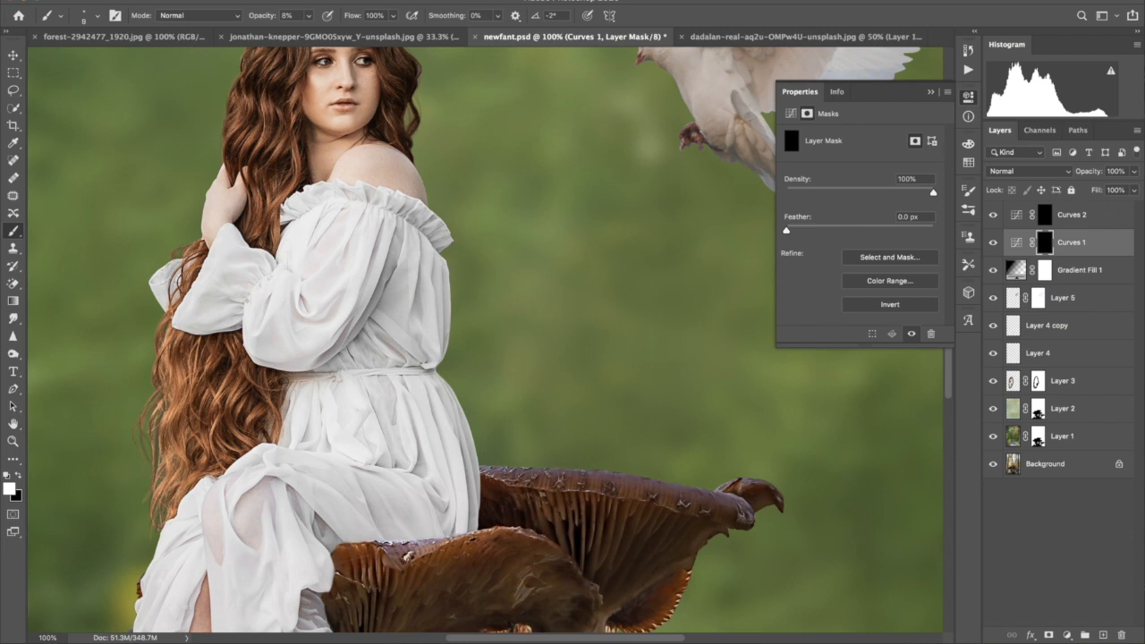
pyautogui.press(']')
pyautogui.press(']')
pyautogui.press(']')
pyautogui.press(']')
pyautogui.press(']')
pyautogui.press(']')
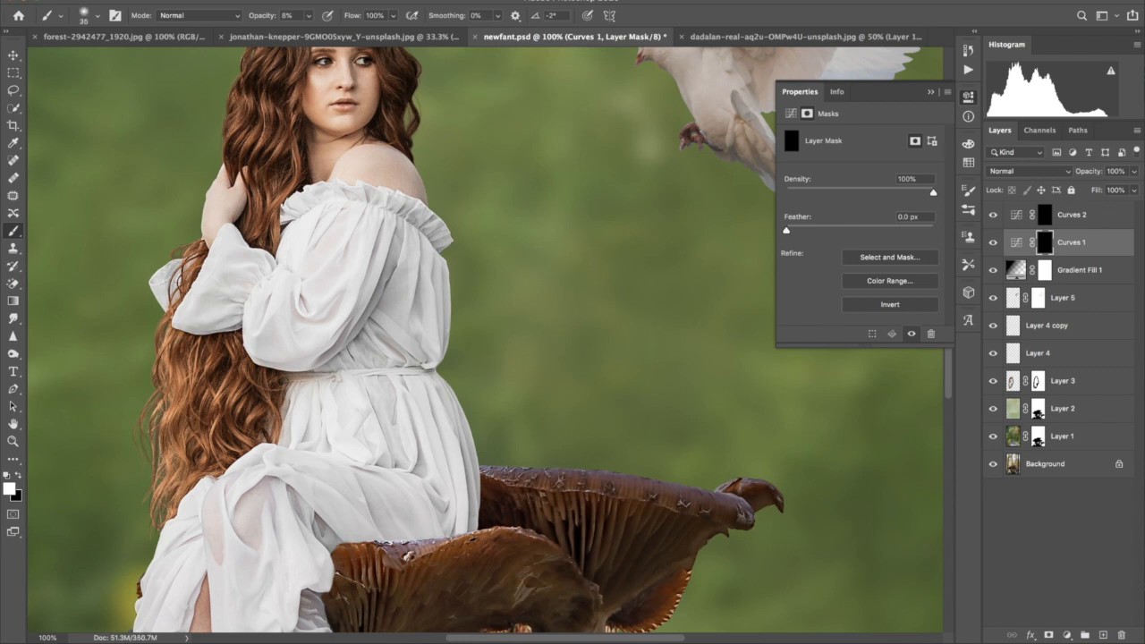
pyautogui.press('[')
pyautogui.press('[')
pyautogui.press('[')
pyautogui.press('[')
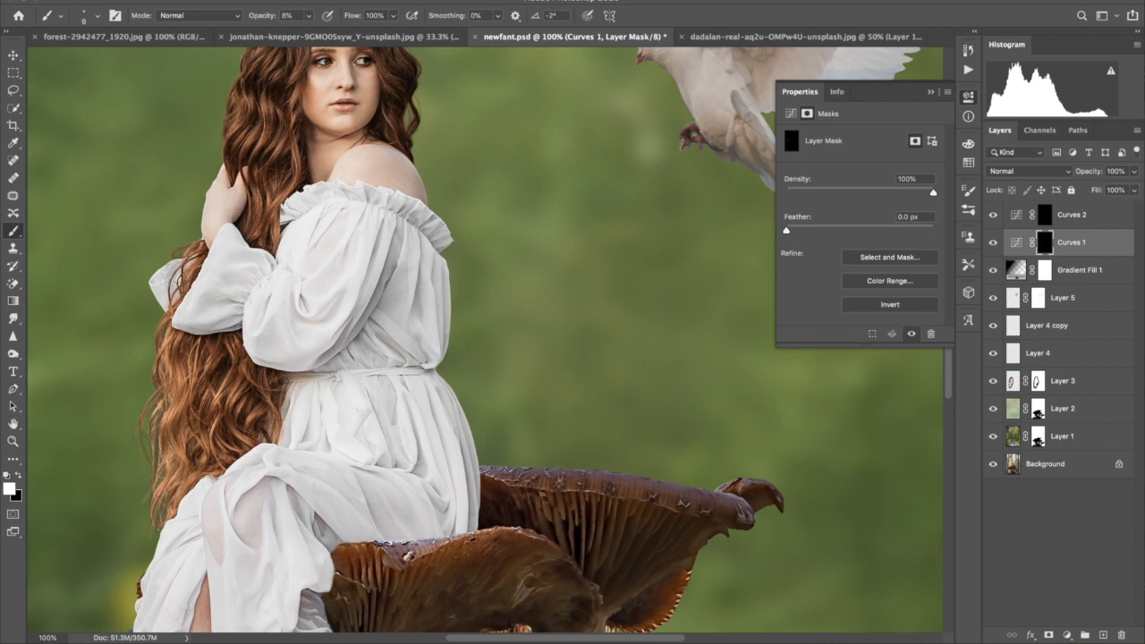
# Paint shadows into the folds at the dress's waist and skirt with a brush of about 20 px.
pyautogui.press(']')
pyautogui.press(']')
pyautogui.press(']')
pyautogui.press(']')
pyautogui.press(']')
pyautogui.press(']')
pyautogui.press('[')
pyautogui.press('[')
pyautogui.press('[')
pyautogui.press('[')
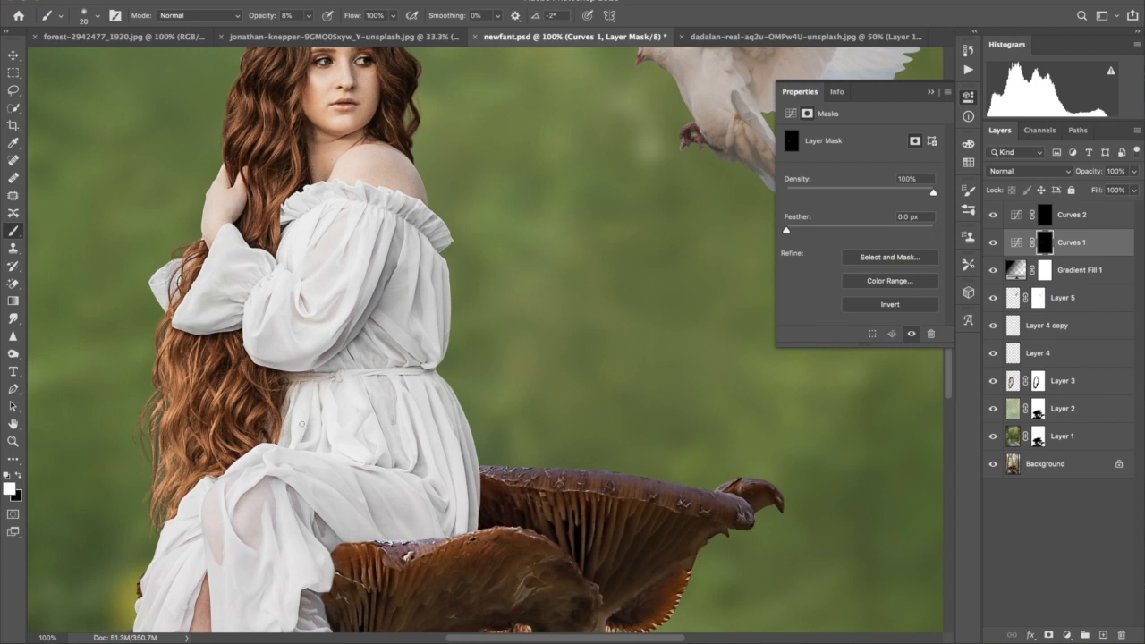
pyautogui.press(']')
pyautogui.moveTo(242, 505); pyautogui.dragTo(244, 525)
# Paint finer shadows along the dress's sleeve and down to the waist with a 10 px brush.
pyautogui.press('[')
pyautogui.press('[')
pyautogui.press('[')
pyautogui.press('[')
pyautogui.press('[')
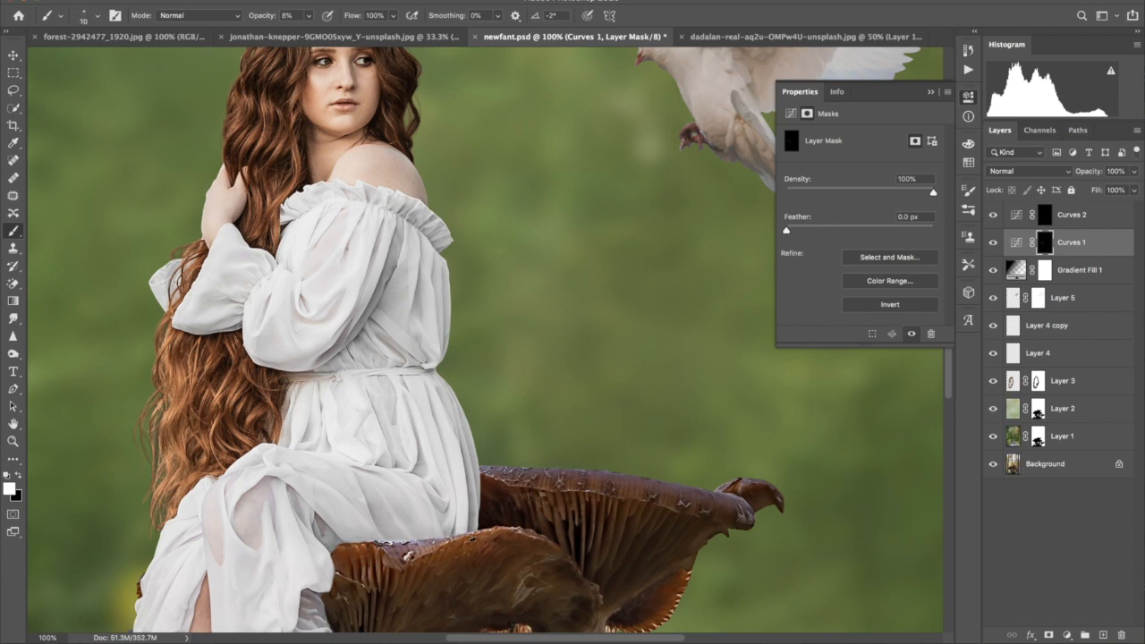
pyautogui.moveTo(383, 268); pyautogui.dragTo(401, 385)
# Deepen the shadows around the woman's neck and bare shoulder with a brush of about 36 px.
pyautogui.press(']')
pyautogui.press(']')
pyautogui.press(']')
pyautogui.press(']')
pyautogui.press(']')
pyautogui.press(']')
pyautogui.moveTo(349, 138)
pyautogui.mouseDown()
pyautogui.moveTo(359, 136)
pyautogui.moveTo(335, 150)
pyautogui.moveTo(387, 166)
pyautogui.mouseUp()
pyautogui.press('[')
pyautogui.moveTo(392, 303); pyautogui.dragTo(433, 312)
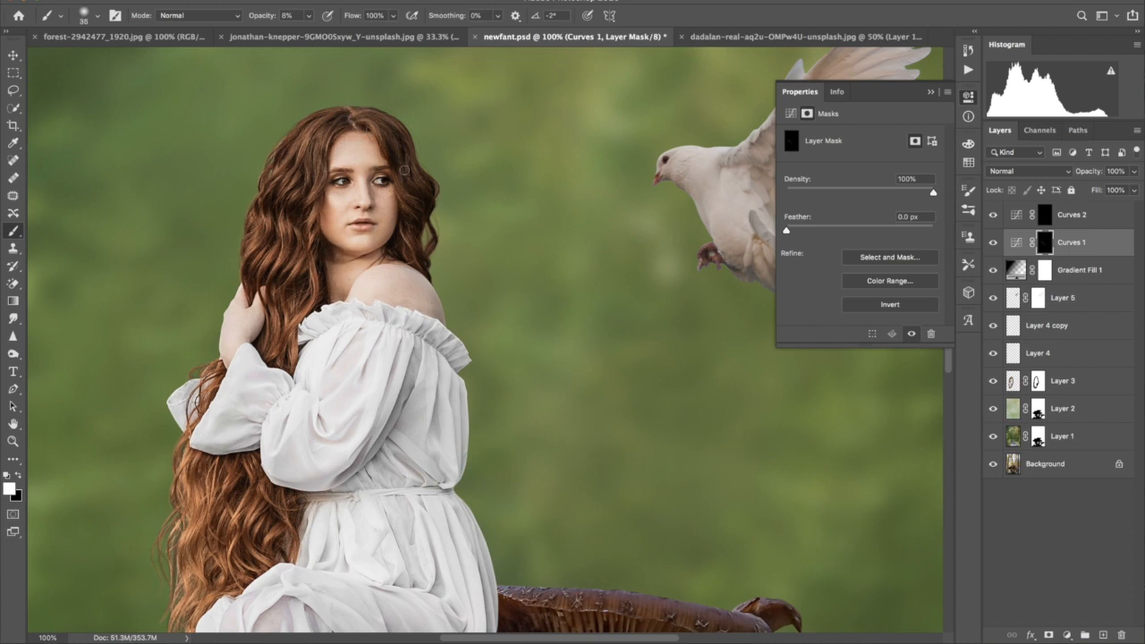
# Paint fine shadows in the woman's hair beside her forehead with an 8 px brush.
pyautogui.press('[')
pyautogui.press('[')
pyautogui.press('[')
pyautogui.press('[')
pyautogui.press('[')
pyautogui.press('[')
pyautogui.moveTo(318, 148); pyautogui.dragTo(317, 170)
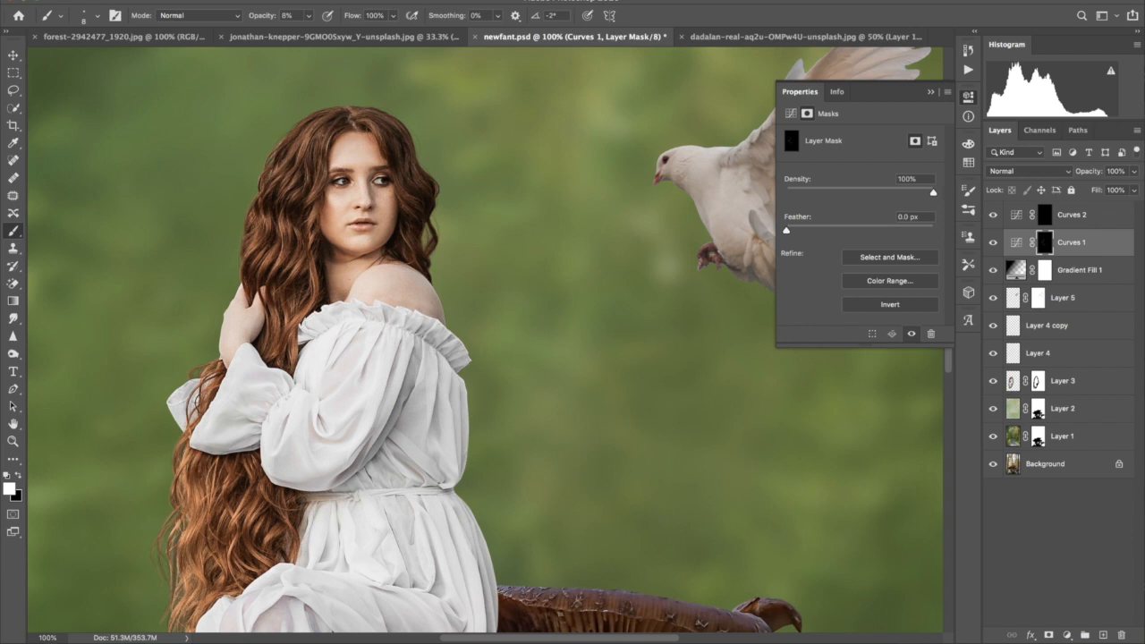
# Paint shadows around the hair and sleeve cuff below the woman's raised hand with a 10 to 15 px brush.
pyautogui.press(']')
pyautogui.press(']')
pyautogui.press(']')
pyautogui.press(']')
pyautogui.press(']')
pyautogui.press('[')
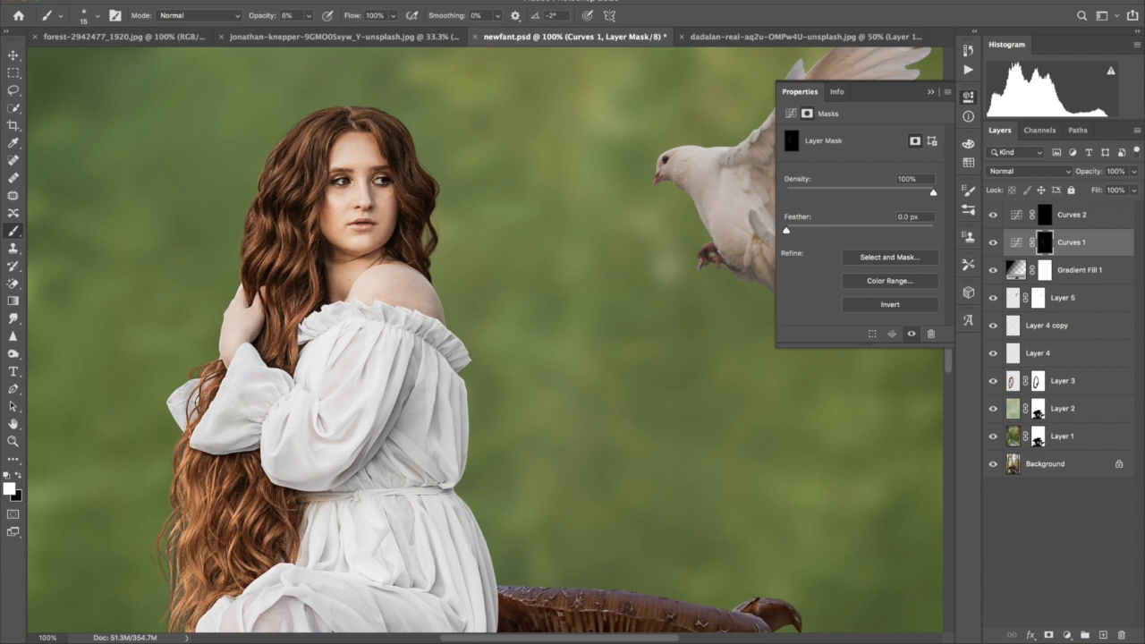
pyautogui.moveTo(260, 343)
pyautogui.mouseDown()
pyautogui.moveTo(275, 342)
pyautogui.moveTo(274, 355)
pyautogui.moveTo(294, 347)
pyautogui.mouseUp()
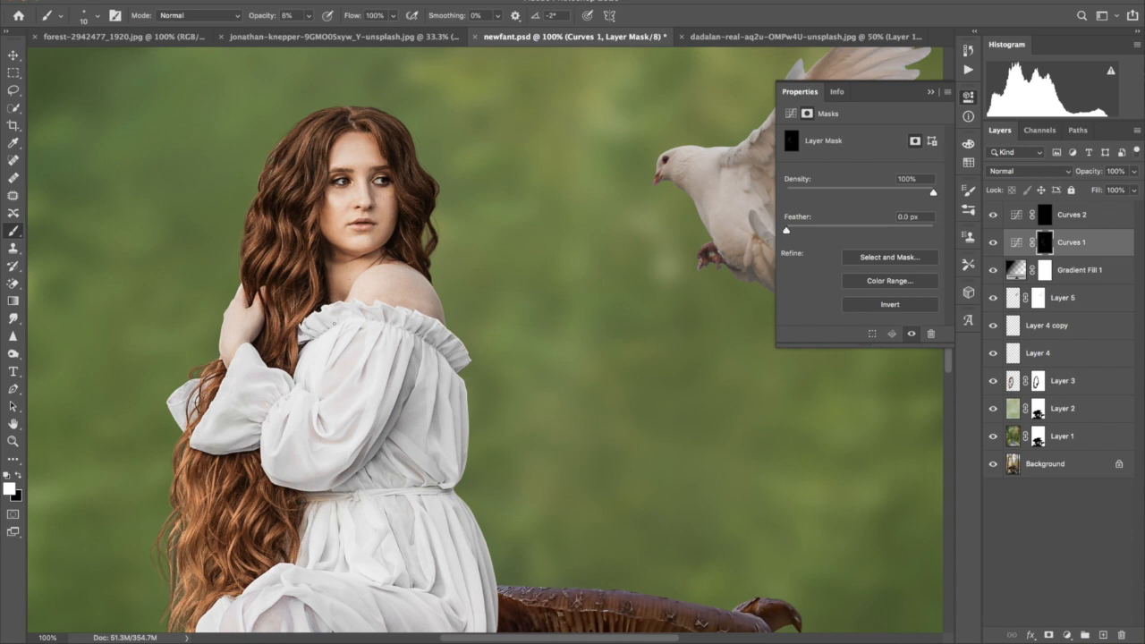
# Paint soft shadows into the folds of the dress's bodice and sleeve, varying the brush between about 10 and 40 px.
pyautogui.press(']')
pyautogui.press('[')
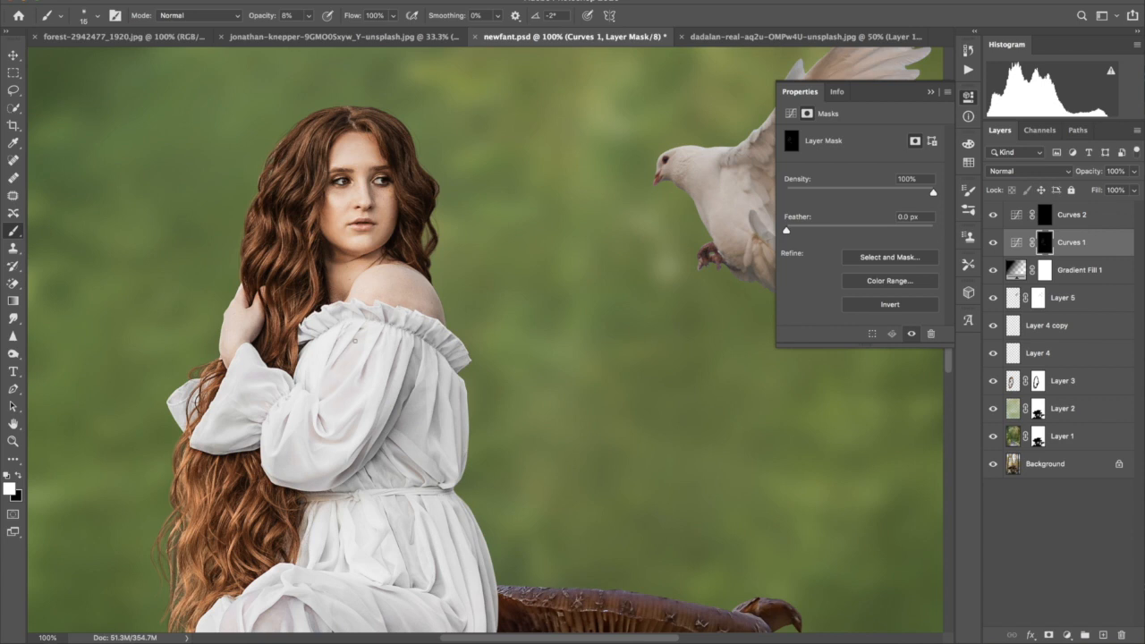
pyautogui.press(']')
pyautogui.press('[')
pyautogui.press('[')
pyautogui.press(']')
pyautogui.press(']')
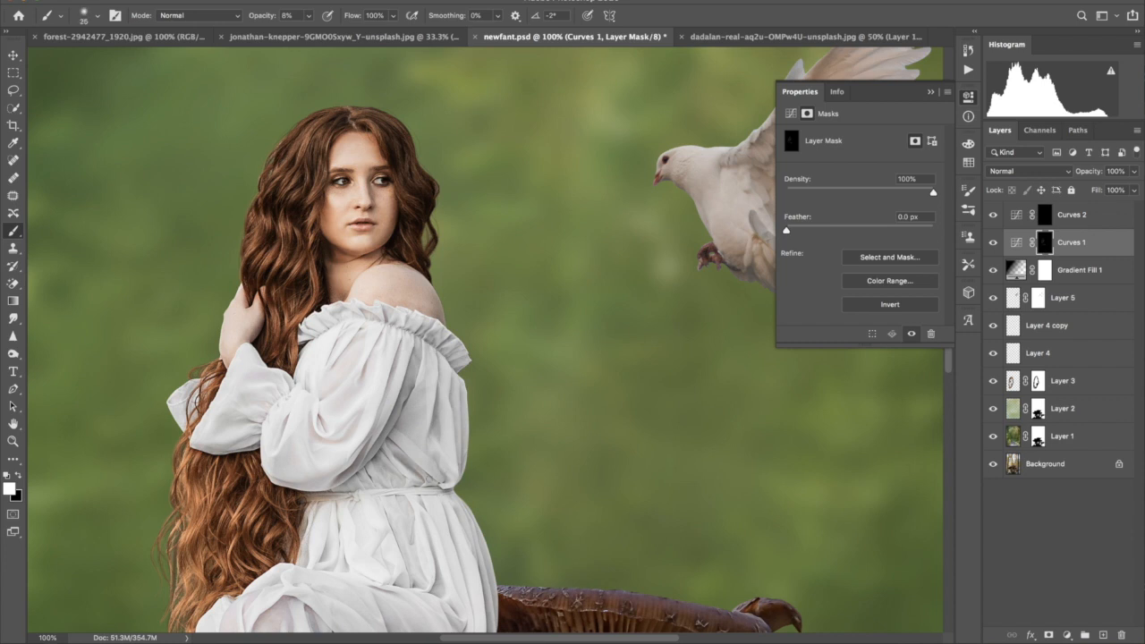
pyautogui.press(']')
pyautogui.press(']')
pyautogui.press(']')
pyautogui.press(']')
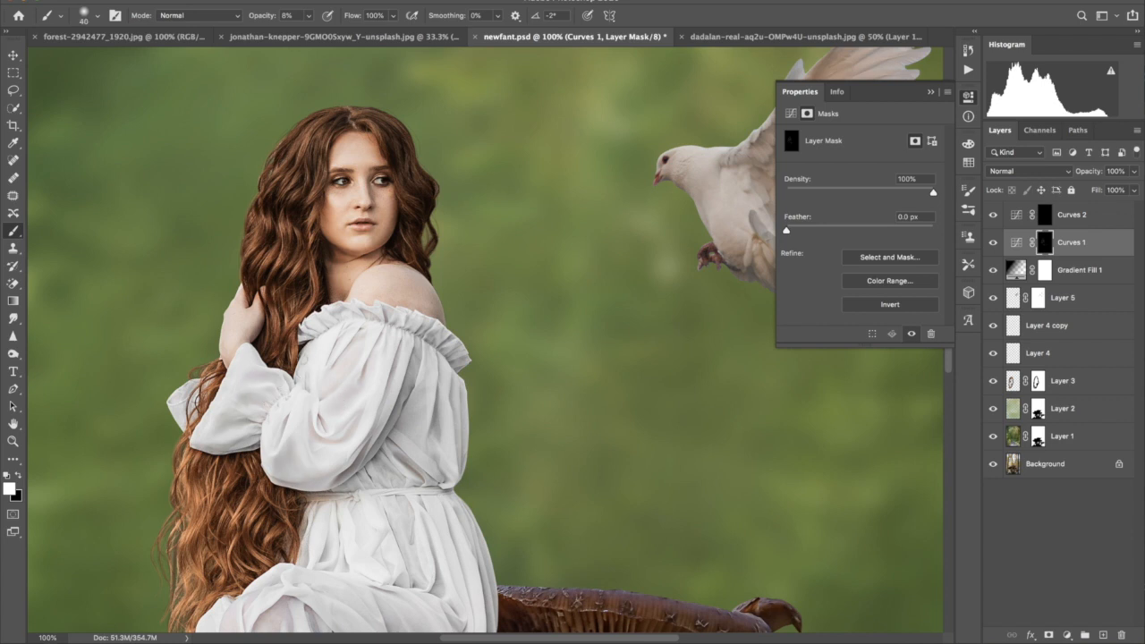
# Paint fine shadows beside the sleeve cuff and down the woman's long hair with a brush reduced to 10 px.
pyautogui.press('[')
pyautogui.press('[')
pyautogui.press('[')
pyautogui.press('[')
pyautogui.press('[')
pyautogui.moveTo(186, 405); pyautogui.dragTo(186, 426)
pyautogui.press('[')
pyautogui.press('[')
pyautogui.press('[')
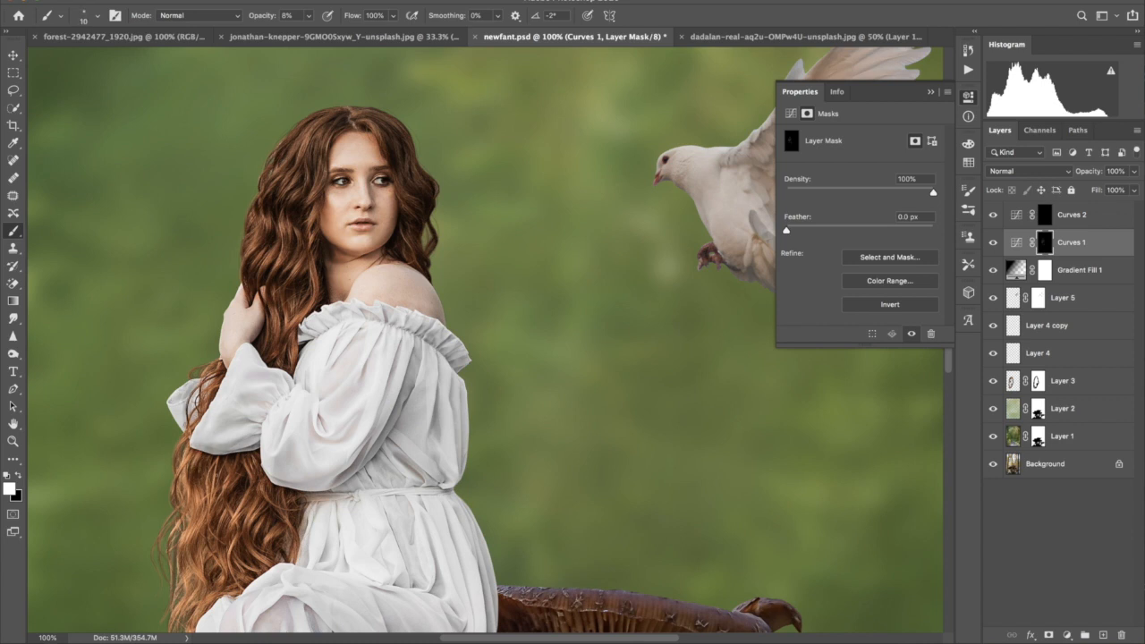
pyautogui.moveTo(192, 544); pyautogui.dragTo(195, 569)
pyautogui.moveTo(205, 524); pyautogui.dragTo(205, 549)
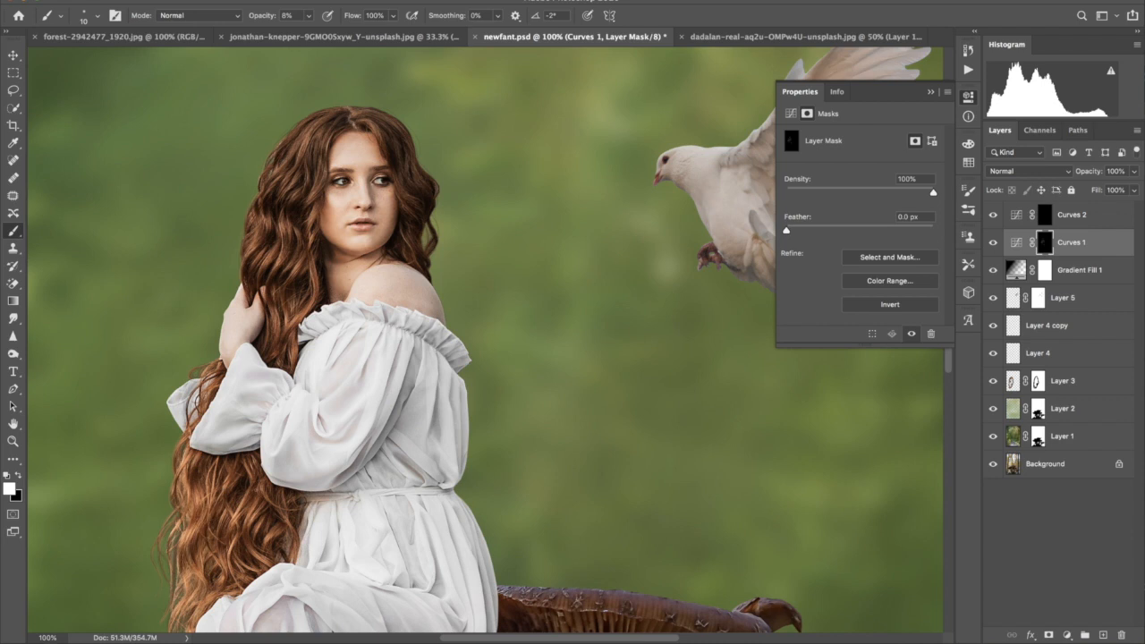
# Paint shadows along the outer folds of the skirt below the hair with a brush of about 25 to 30 px.
pyautogui.press(']')
pyautogui.press(']')
pyautogui.press(']')
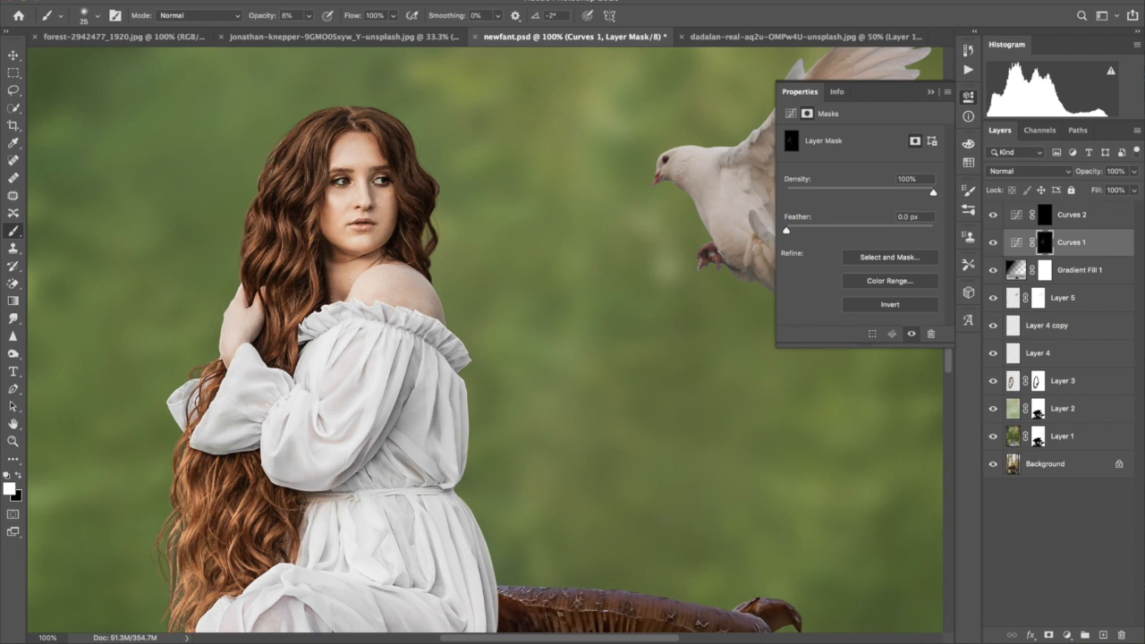
pyautogui.moveTo(306, 538); pyautogui.dragTo(363, 471)
pyautogui.press('p')
pyautogui.press('b')
pyautogui.press('[')
pyautogui.press('[')
pyautogui.press(']')
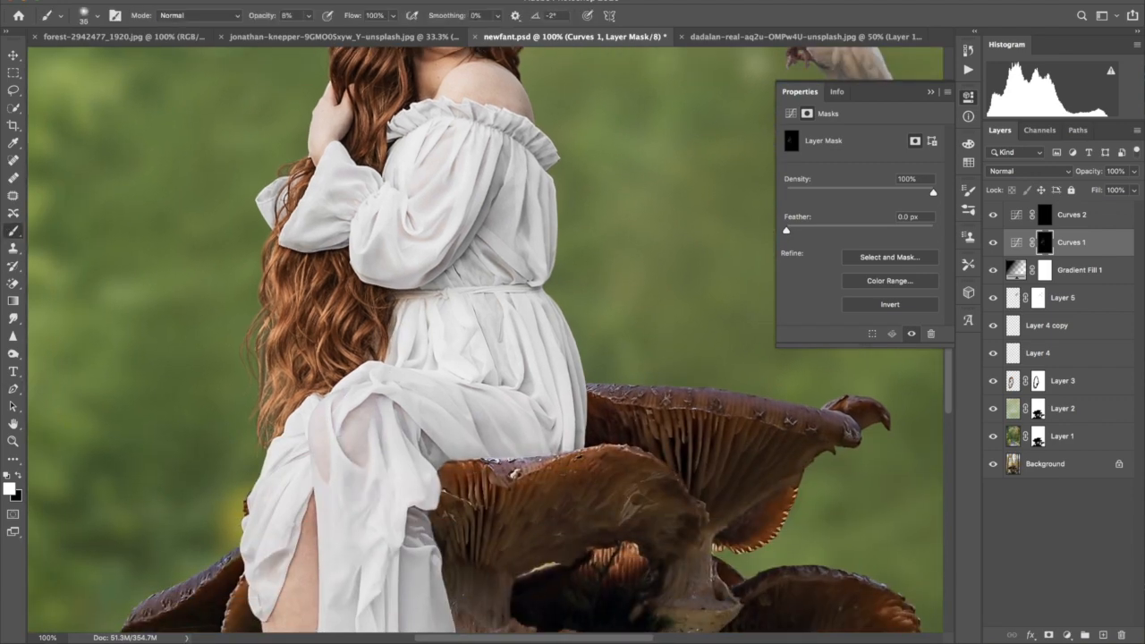
pyautogui.moveTo(295, 515); pyautogui.dragTo(338, 357)
pyautogui.moveTo(306, 459); pyautogui.dragTo(318, 439)
# Deepen the shadows down the hanging part of the skirt with a brush of about 30 px.
pyautogui.press(']')
pyautogui.moveTo(354, 359); pyautogui.dragTo(356, 553)
pyautogui.press(']')
pyautogui.moveTo(384, 493); pyautogui.dragTo(413, 311)
pyautogui.moveTo(384, 511)
pyautogui.mouseDown()
pyautogui.moveTo(389, 476)
pyautogui.moveTo(416, 449)
pyautogui.mouseUp()
pyautogui.moveTo(414, 403)
pyautogui.mouseDown()
pyautogui.moveTo(432, 409)
pyautogui.moveTo(498, 372)
pyautogui.moveTo(522, 406)
pyautogui.mouseUp()
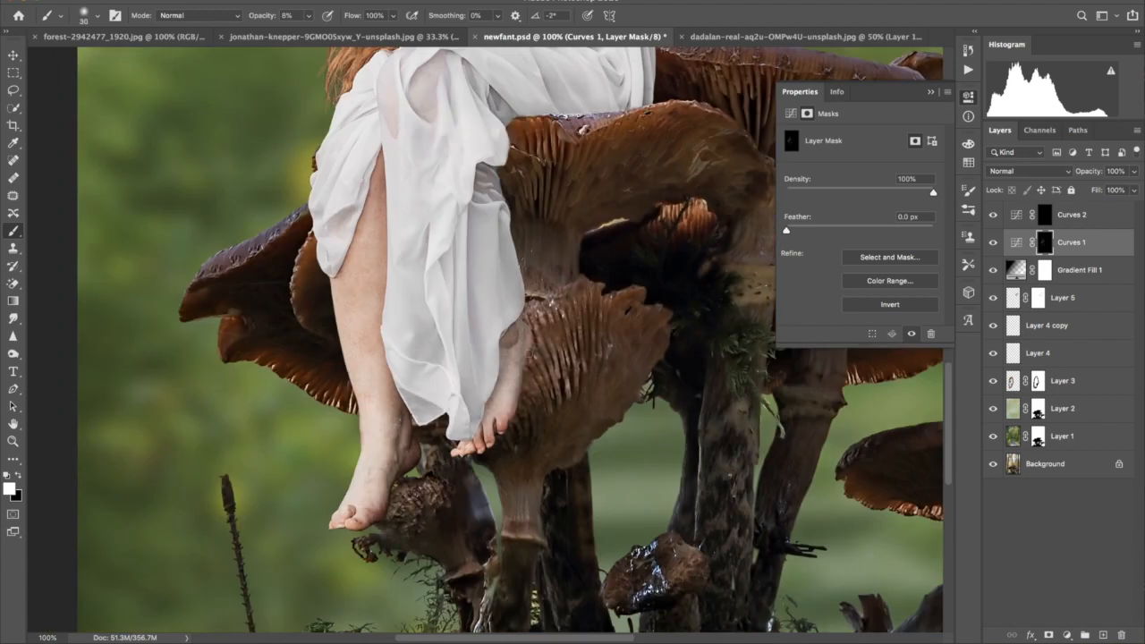
pyautogui.moveTo(473, 307); pyautogui.dragTo(460, 255)
# Refine the shadows around the skirt's lower folds and hem, reducing the brush to between 10 and 15 px.
pyautogui.press('[')
pyautogui.press('[')
pyautogui.press('[')
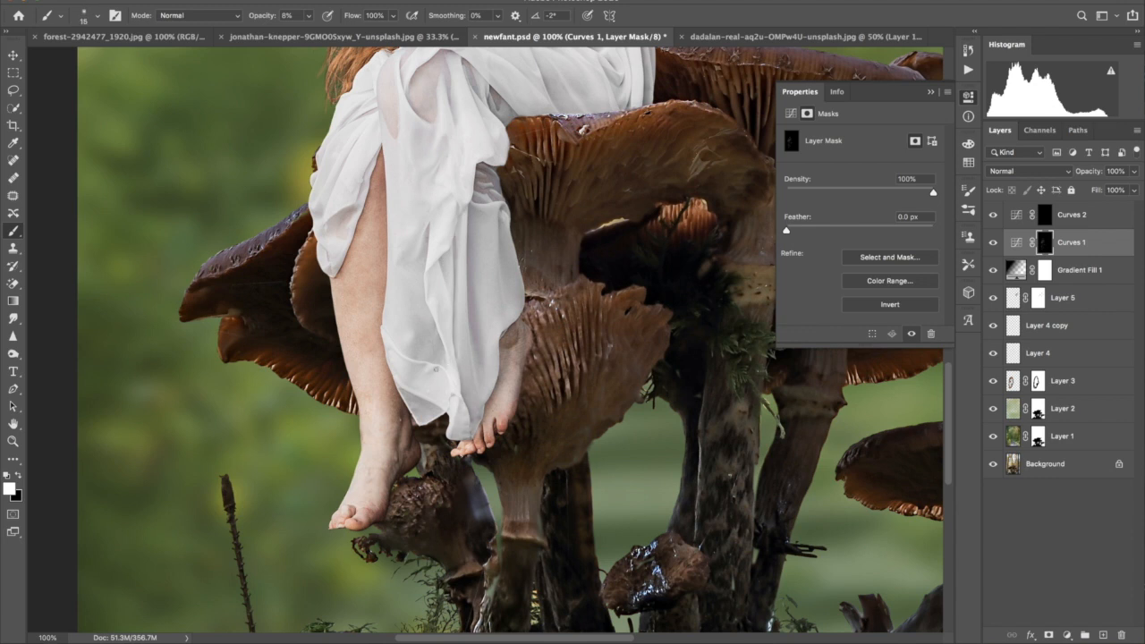
pyautogui.press(']')
pyautogui.press(']')
pyautogui.press(']')
pyautogui.press(']')
pyautogui.press(']')
pyautogui.press('[')
pyautogui.press('[')
pyautogui.press('[')
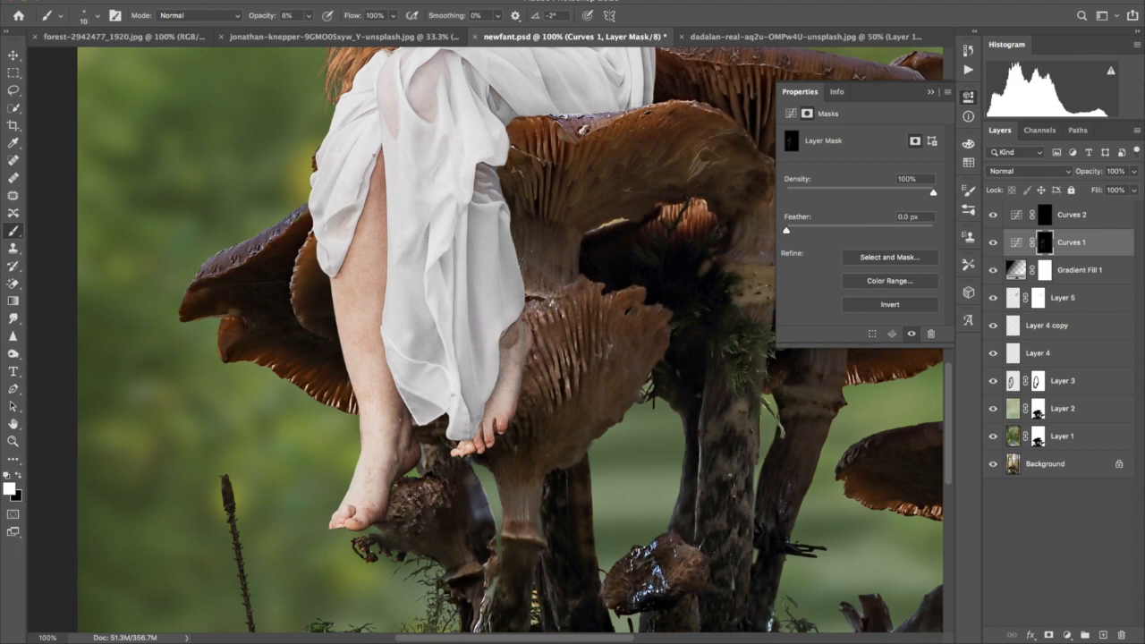
# Paint broad shadows over the seated part of the dress with a brush of about 45 px.
pyautogui.scroll(5, 482, 258)
pyautogui.press(']')
pyautogui.press(']')
pyautogui.press(']')
pyautogui.press(']')
pyautogui.press(']')
pyautogui.press(']')
pyautogui.press(']')
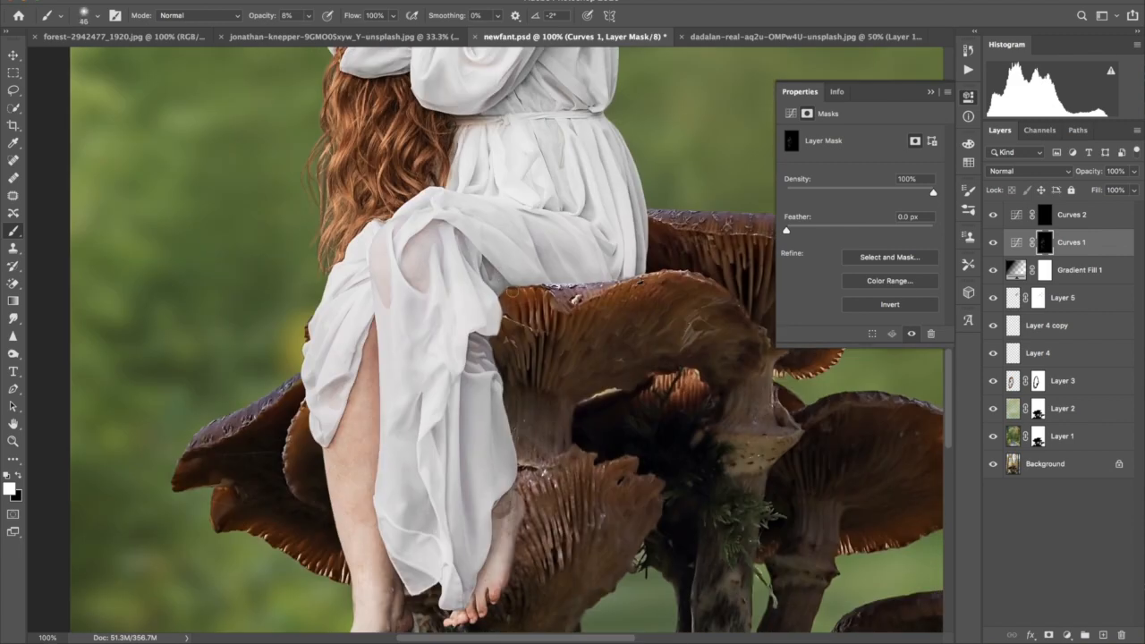
# Paint fine shadows into the skirt's folds around the knee with a 10 px brush.
pyautogui.press('[')
pyautogui.press('[')
pyautogui.press('[')
pyautogui.press('[')
pyautogui.press('[')
pyautogui.press('[')
pyautogui.press('[')
pyautogui.press('[')
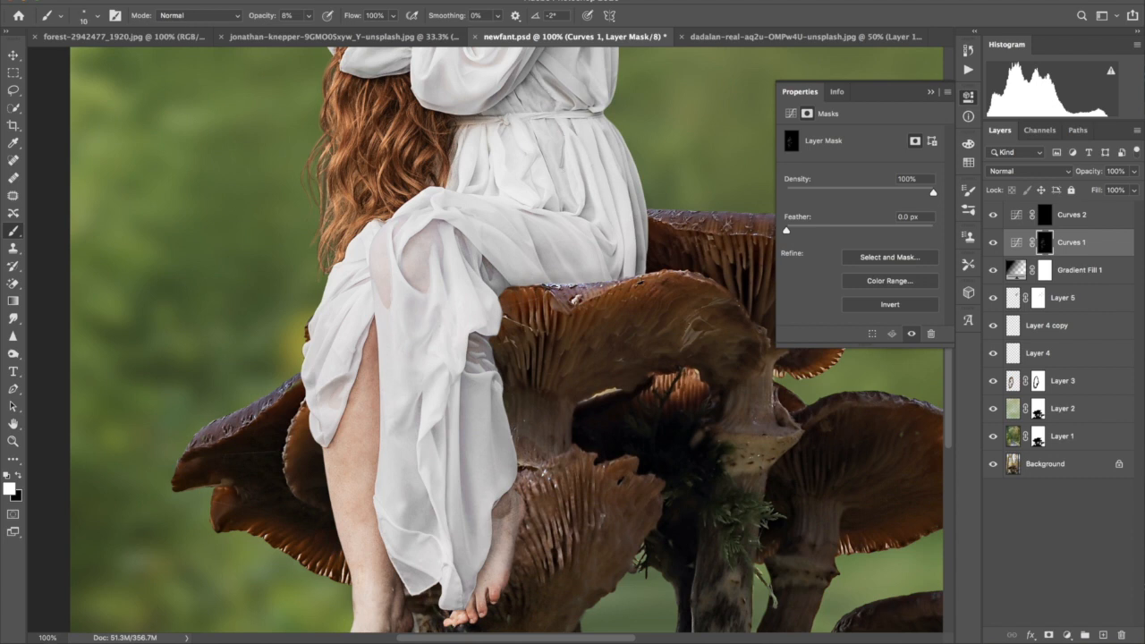
# Darken the mushroom cap the woman sits on with a brush of about 40 to 45 px.
pyautogui.press(']')
pyautogui.press(']')
pyautogui.press(']')
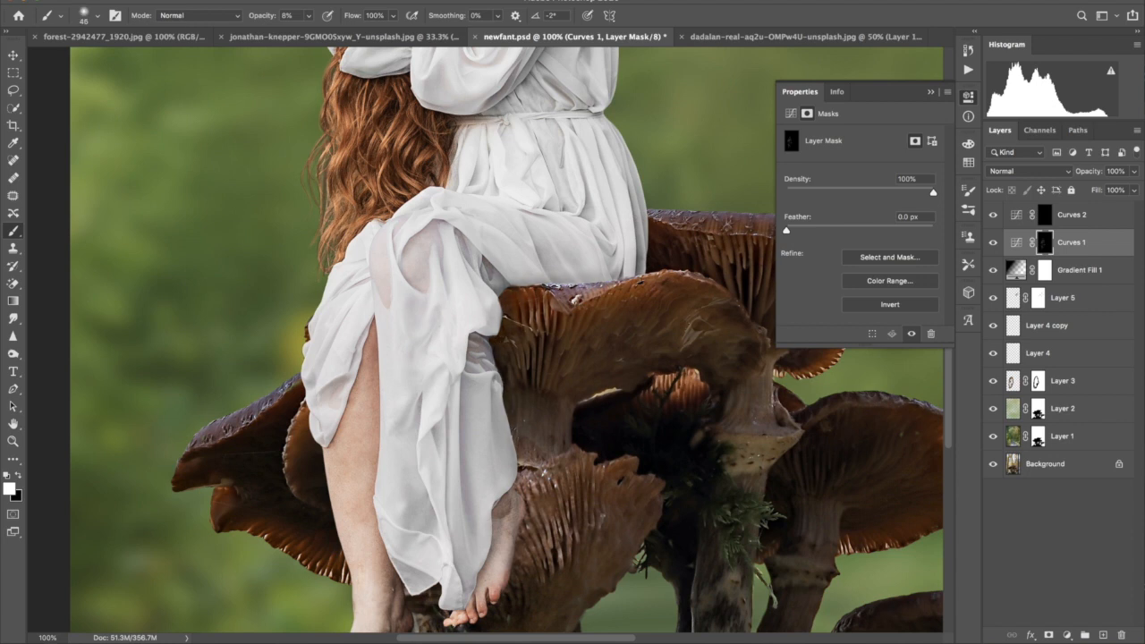
pyautogui.moveTo(609, 297); pyautogui.dragTo(669, 287)
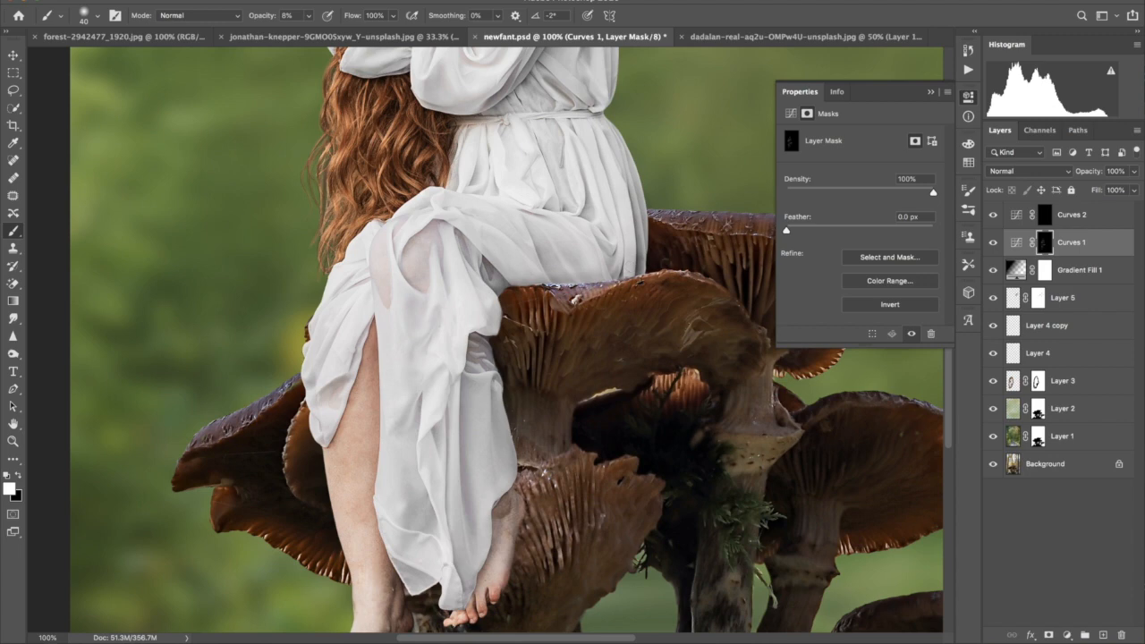
# Paint shadows into the dress folds below the waistband with a brush of about 15 to 20 px.
pyautogui.scroll(5, 645, 125)
pyautogui.press('[')
pyautogui.press('[')
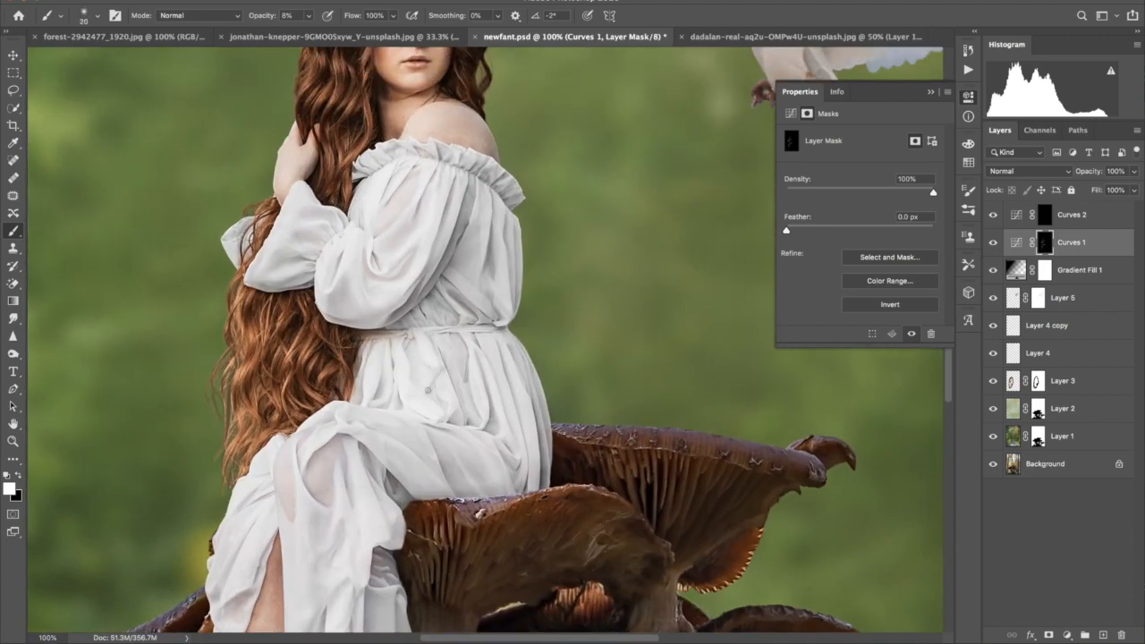
pyautogui.press('[')
pyautogui.press(']')
pyautogui.press(']')
pyautogui.press(']')
pyautogui.press(']')
pyautogui.press(']')
pyautogui.press('[')
pyautogui.press('[')
pyautogui.press('[')
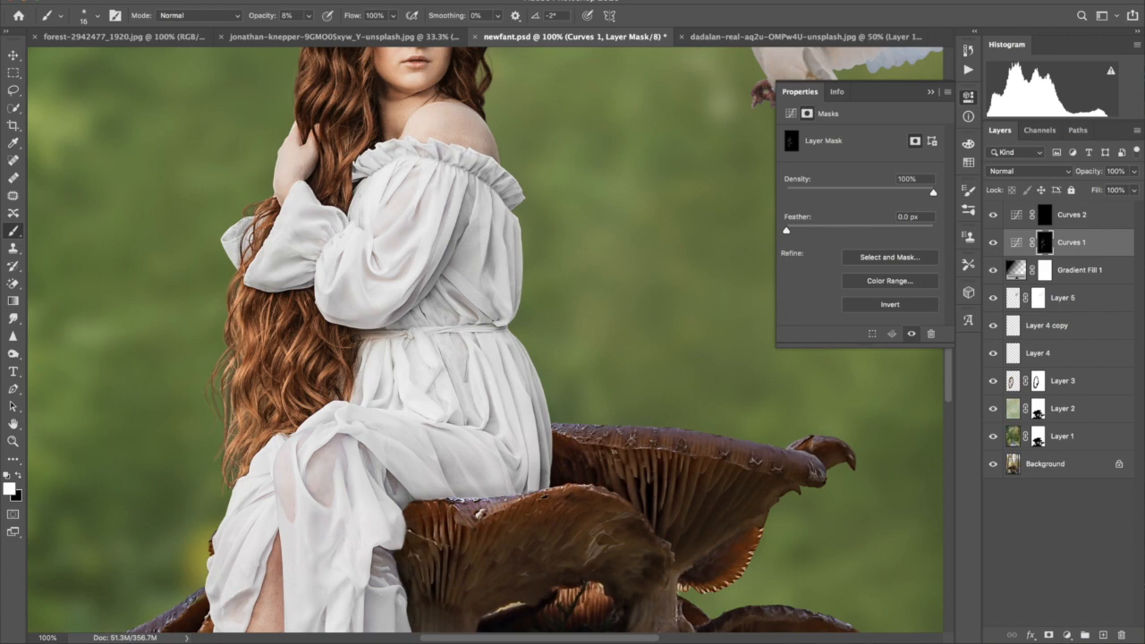
# Paint shadows on the dove's lower wing and belly with a brush of about 15 to 20 px.
pyautogui.moveTo(640, 272); pyautogui.dragTo(370, 537)
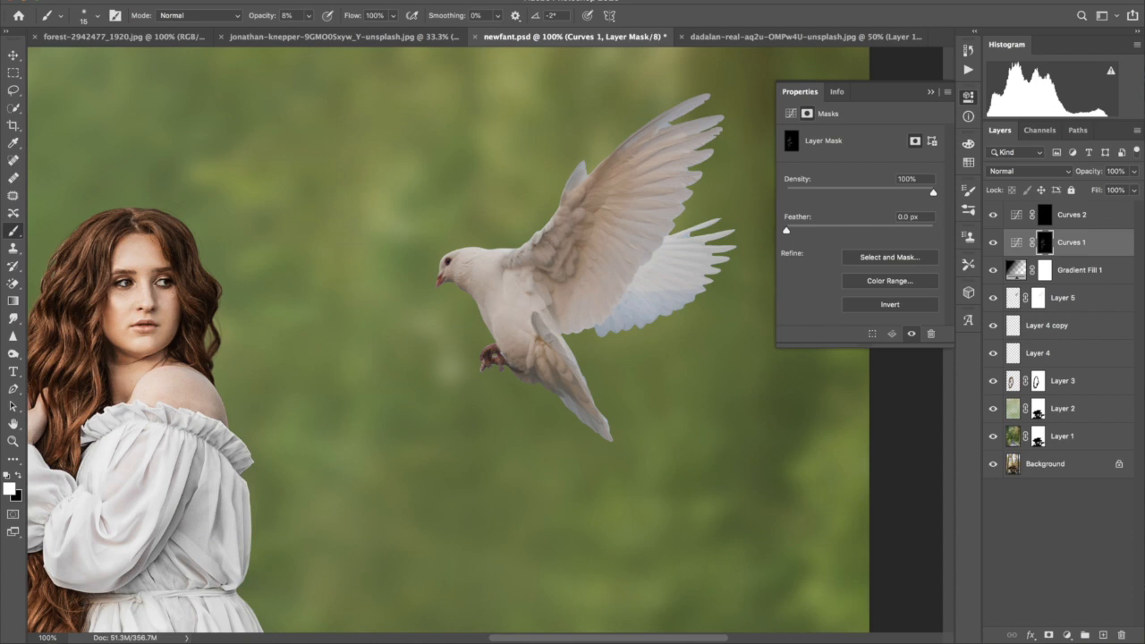
pyautogui.moveTo(554, 354)
pyautogui.mouseDown()
pyautogui.moveTo(595, 417)
pyautogui.moveTo(581, 401)
pyautogui.mouseUp()
pyautogui.moveTo(528, 374); pyautogui.dragTo(535, 354)
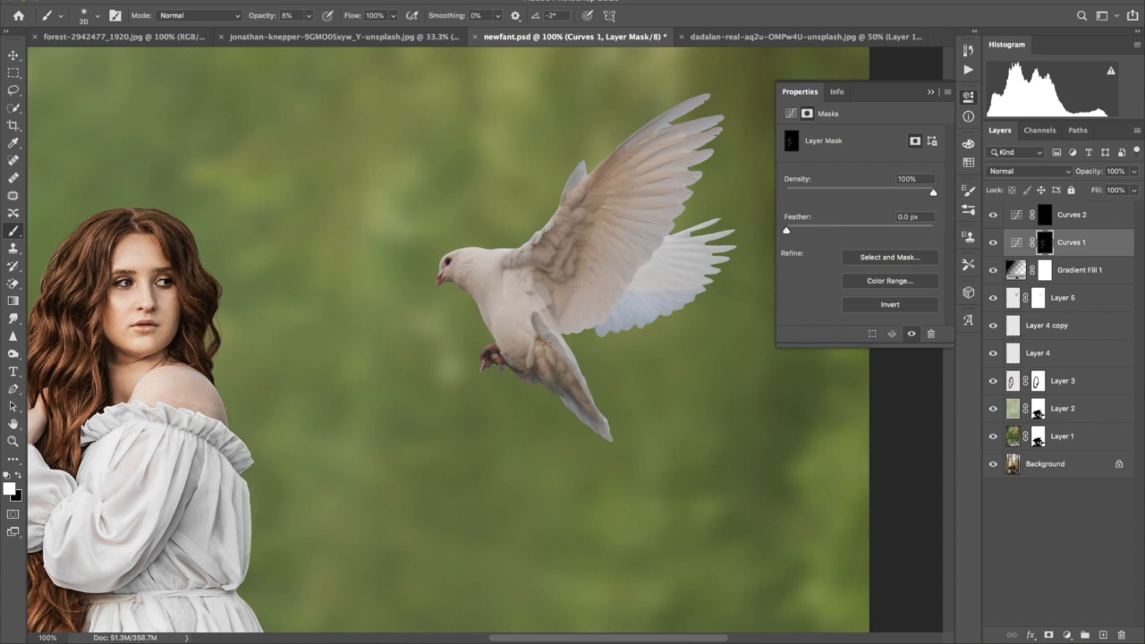
# Target the Curves 2 mask and paint highlights along the dove's head and back, starting with an 8 px brush.
pyautogui.press('[')
pyautogui.click(1045, 217)
pyautogui.hotkey('ctrl', '+')
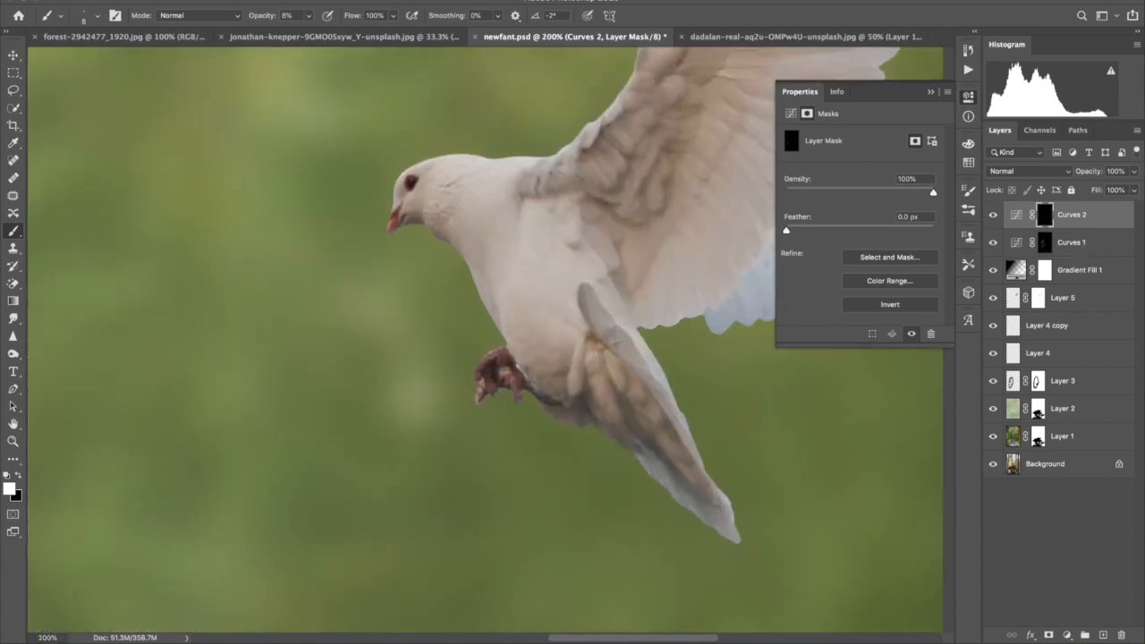
pyautogui.press('[')
pyautogui.moveTo(427, 167); pyautogui.dragTo(530, 166)
pyautogui.press(']')
pyautogui.press(']')
pyautogui.press(']')
pyautogui.press(']')
pyautogui.press(']')
# Paint highlights along the feathers of the dove's raised wing with a small brush.
pyautogui.scroll(3, 386, 258)
pyautogui.press('[')
pyautogui.press('[')
pyautogui.press('[')
pyautogui.moveTo(625, 213); pyautogui.dragTo(661, 131)
pyautogui.moveTo(707, 238); pyautogui.dragTo(548, 406)
pyautogui.press(']')
pyautogui.moveTo(495, 334); pyautogui.dragTo(613, 220)
pyautogui.moveTo(644, 265); pyautogui.dragTo(547, 297)
# Brighten the wing's broad flight feathers and shoulder feathers, using a brush between 15 and 30 px.
pyautogui.press(']')
pyautogui.press(']')
pyautogui.press(']')
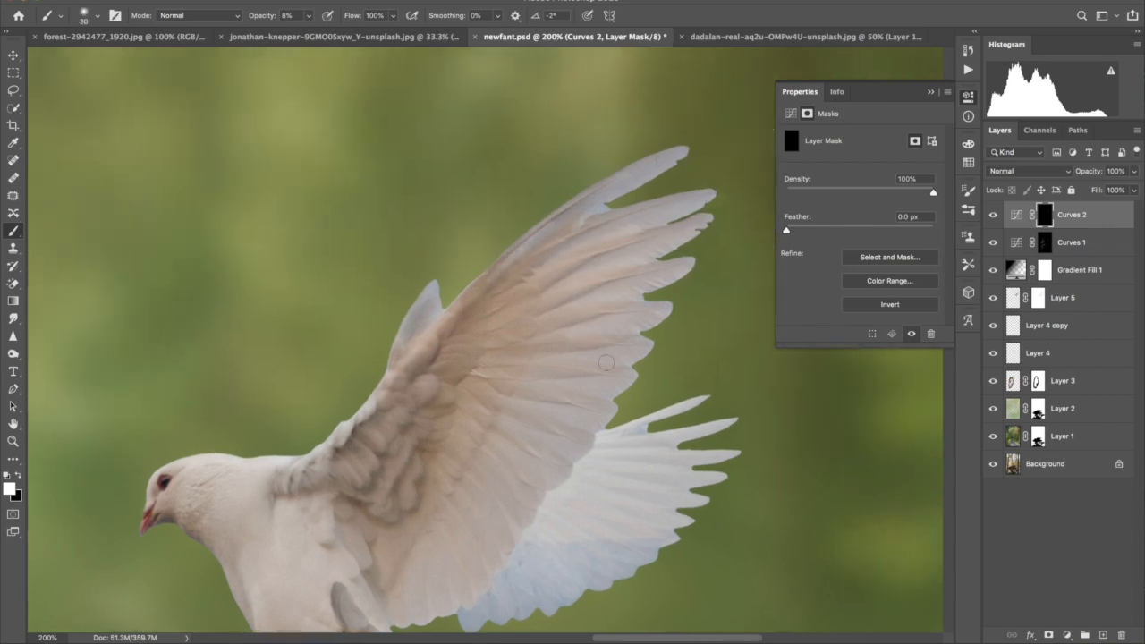
pyautogui.press('[')
pyautogui.press('[')
pyautogui.press('[')
pyautogui.press('[')
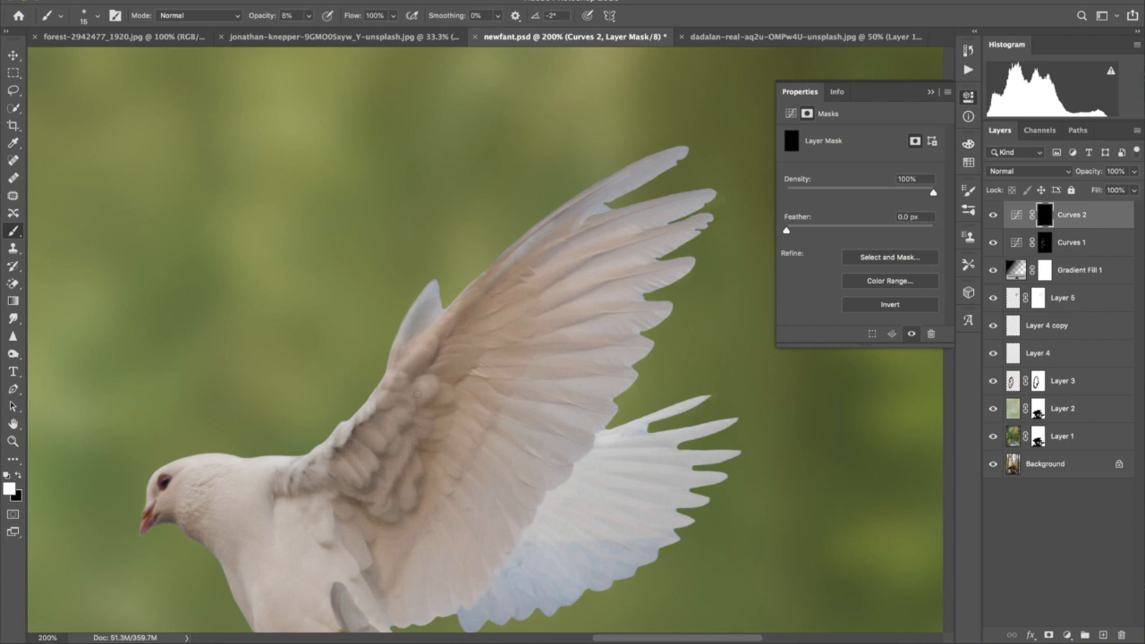
# Paint highlights on the strands of the woman's hair from her head down to her lap with a 9 px brush.
pyautogui.press('[')
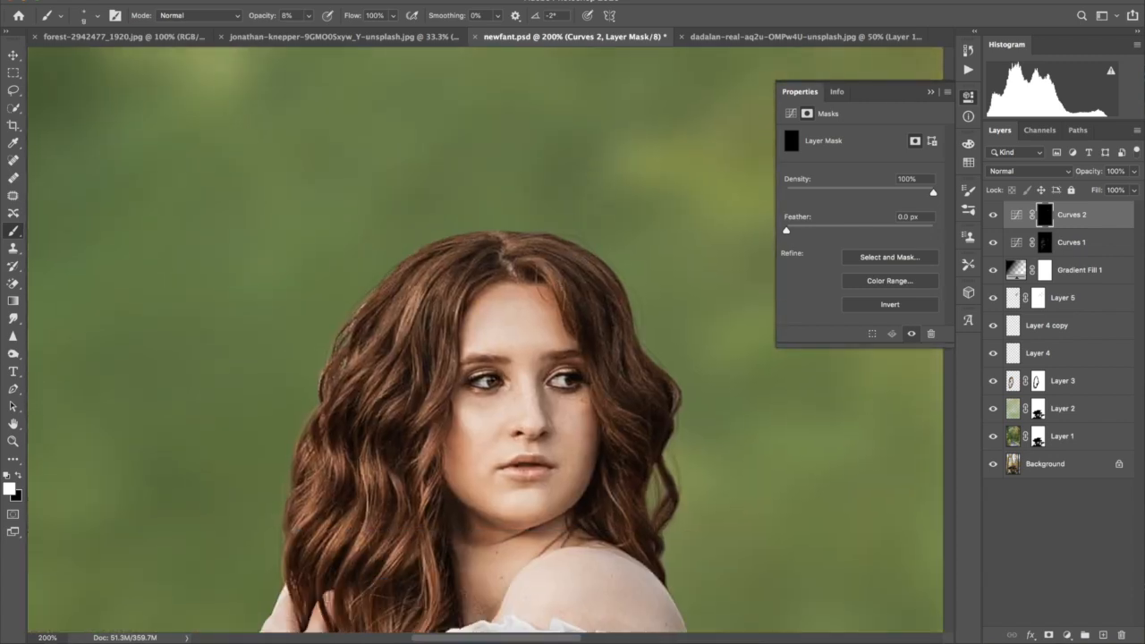
pyautogui.hotkey('ctrl', '-')
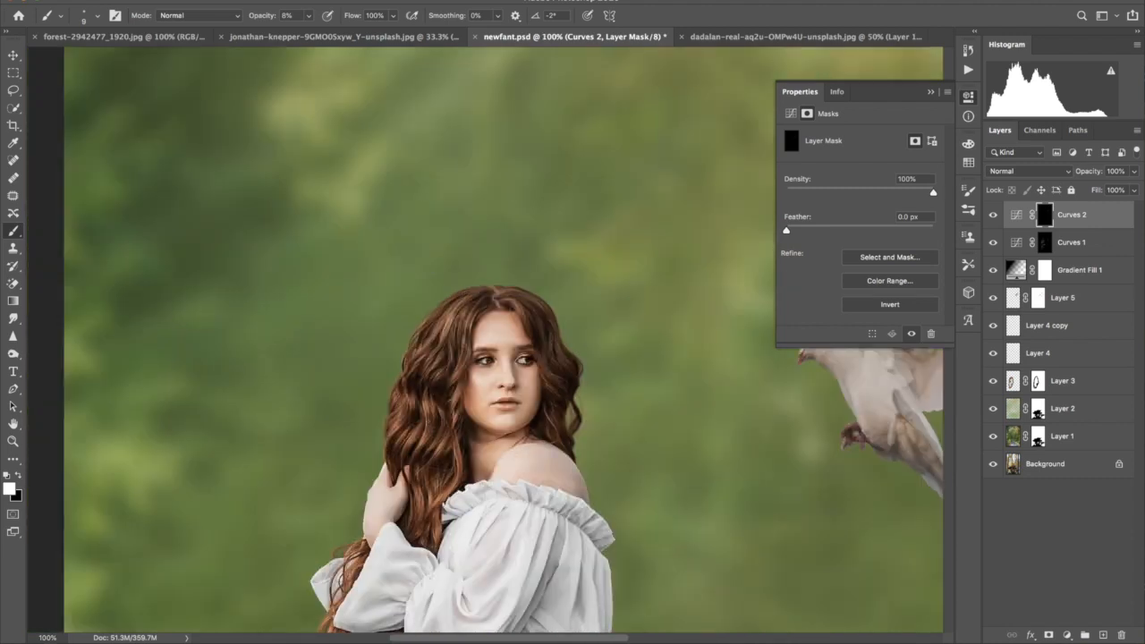
pyautogui.moveTo(404, 432); pyautogui.dragTo(401, 449)
pyautogui.moveTo(432, 488); pyautogui.dragTo(418, 521)
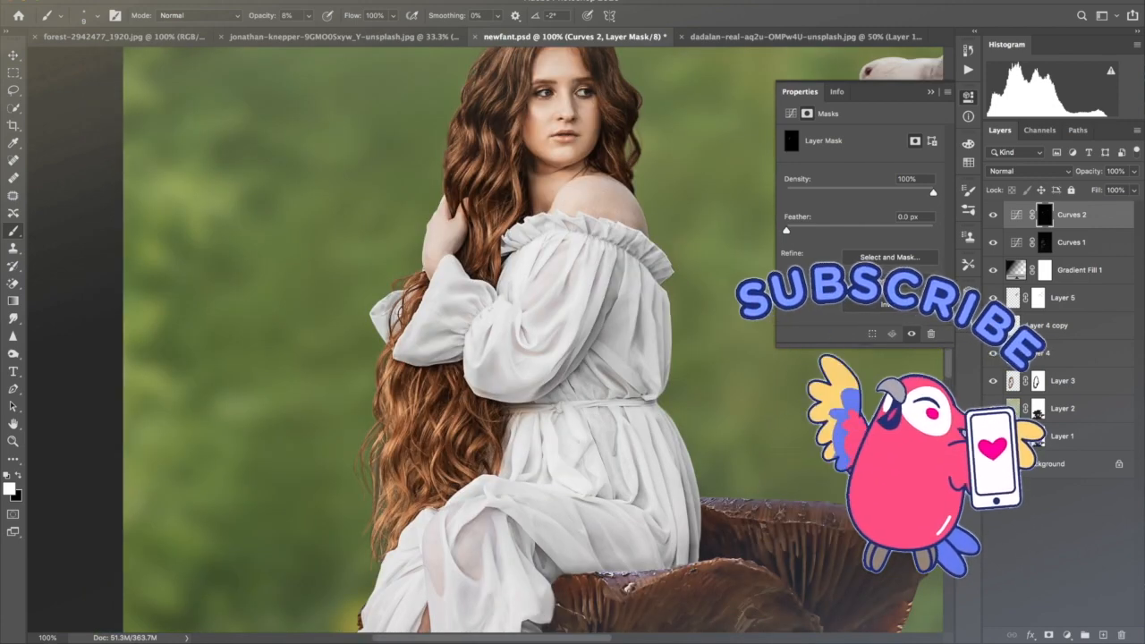
pyautogui.moveTo(475, 442); pyautogui.dragTo(470, 459)
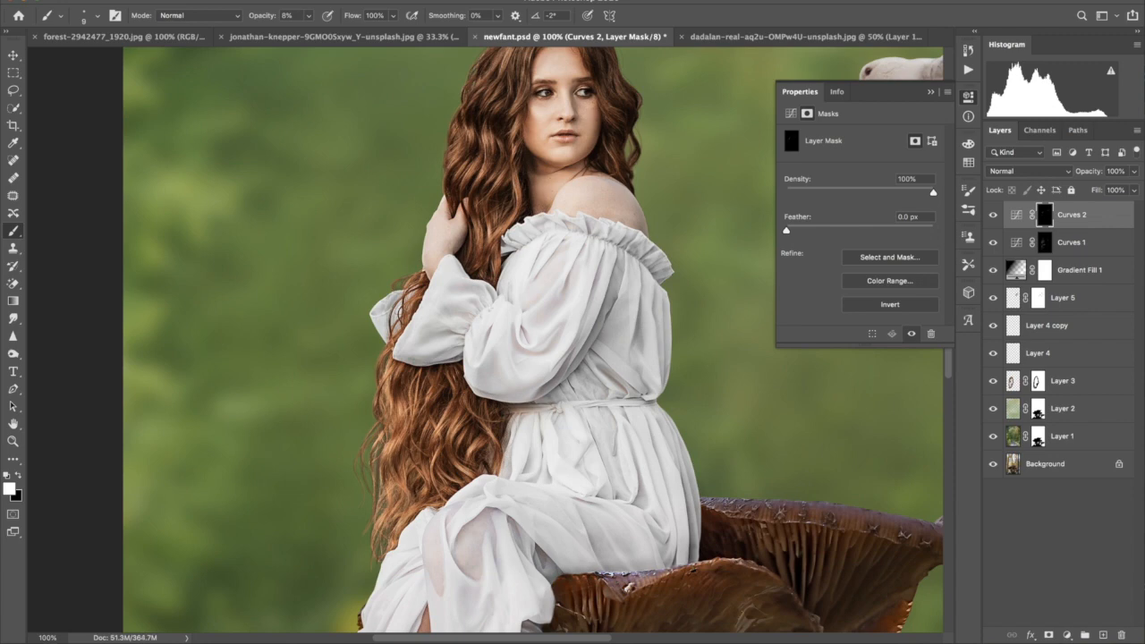
pyautogui.moveTo(428, 477); pyautogui.dragTo(424, 497)
# Paint highlights on the skirt just above the mushroom cap with a brush of about 25 px.
pyautogui.moveTo(735, 509)
pyautogui.mouseDown()
pyautogui.moveTo(318, 478)
pyautogui.moveTo(518, 500)
pyautogui.moveTo(565, 486)
pyautogui.mouseUp()
pyautogui.press(']')
pyautogui.press(']')
pyautogui.press(']')
pyautogui.press(']')
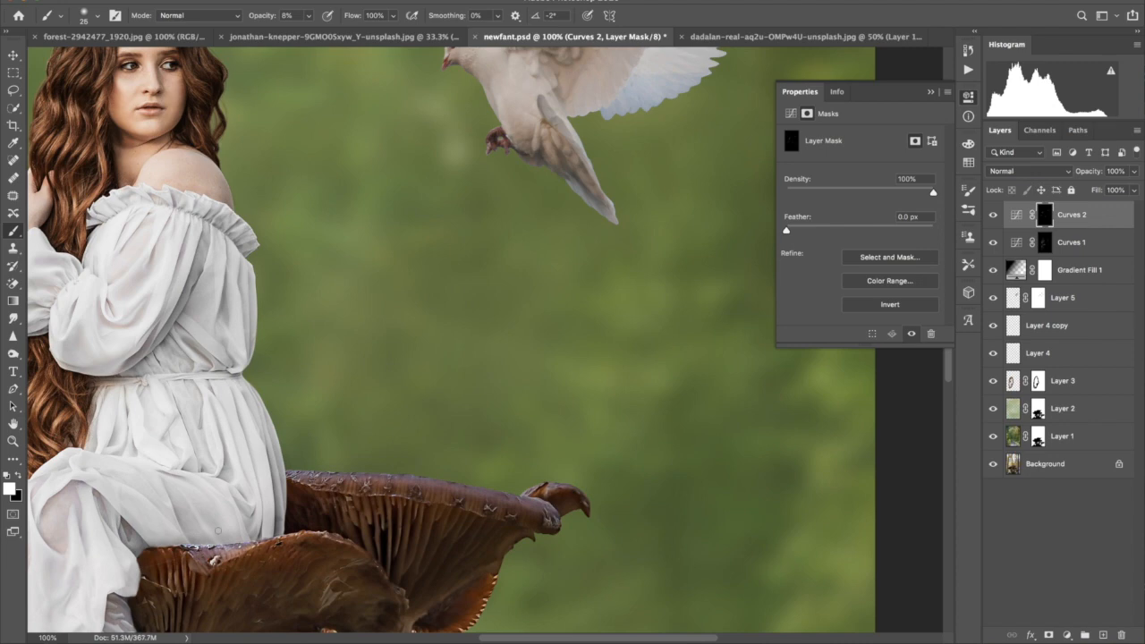
# Compare the whole image with and without the Curves 1 shadows and the Curves 2 highlights.
pyautogui.hotkey('ctrl', '0')
pyautogui.click(993, 243)
pyautogui.click(993, 243)
pyautogui.click(993, 216)
pyautogui.click(993, 216)
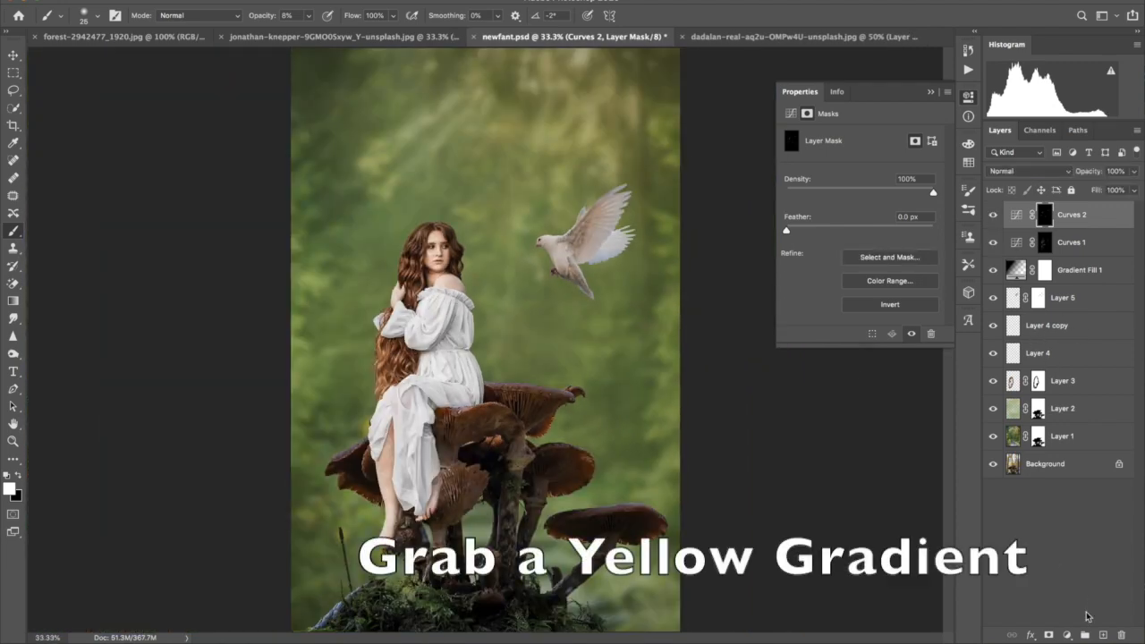
# Add a Gradient fill layer and set its starting color stop to pale yellow d2cf80.
pyautogui.click(1066, 634)
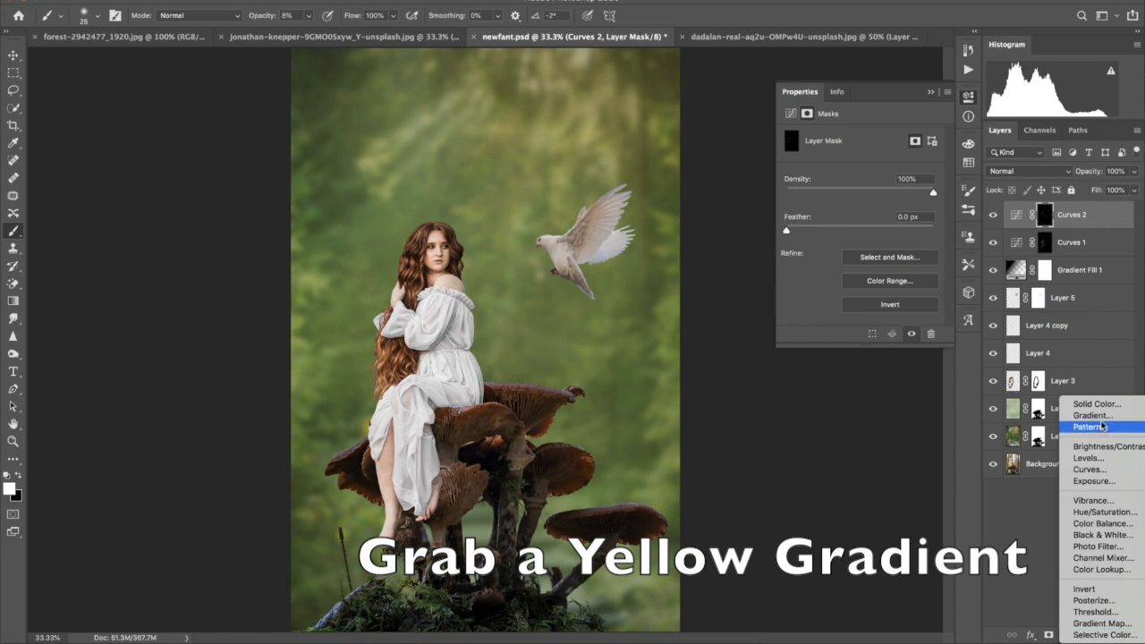
pyautogui.click(1091, 415)
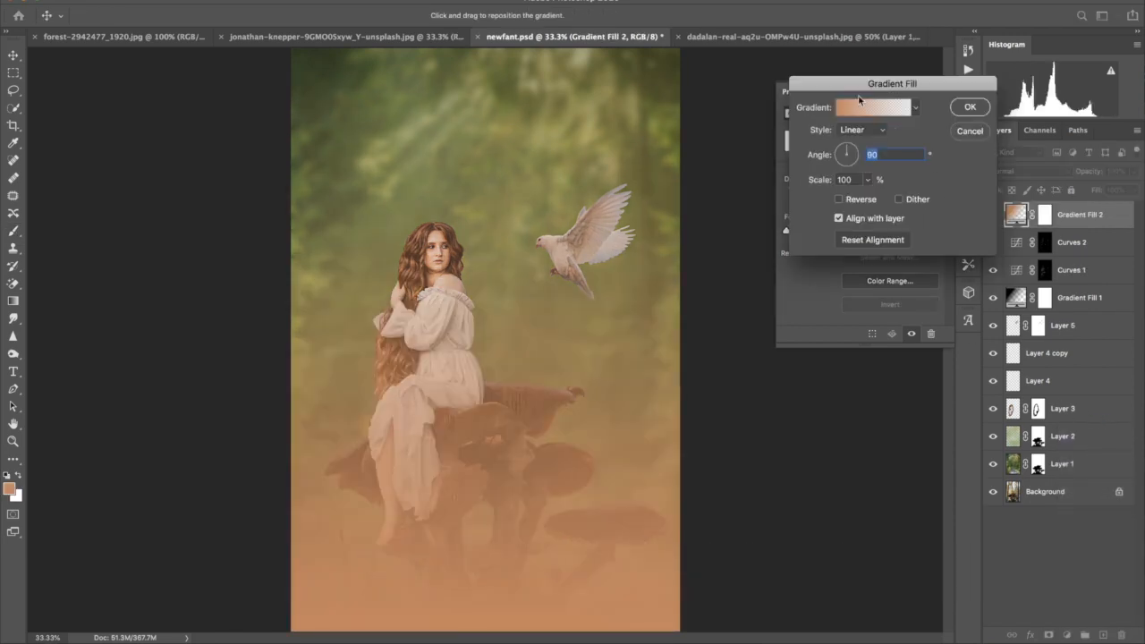
pyautogui.click(874, 108)
pyautogui.click(791, 365)
pyautogui.click(852, 424)
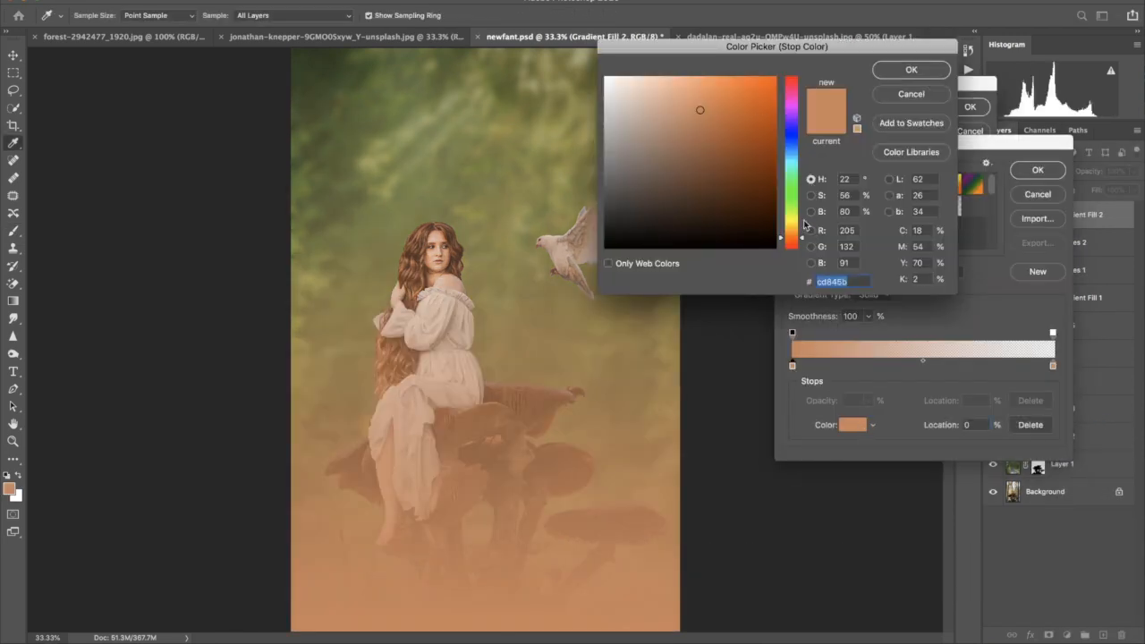
pyautogui.click(808, 220)
pyautogui.moveTo(671, 87); pyautogui.dragTo(670, 106)
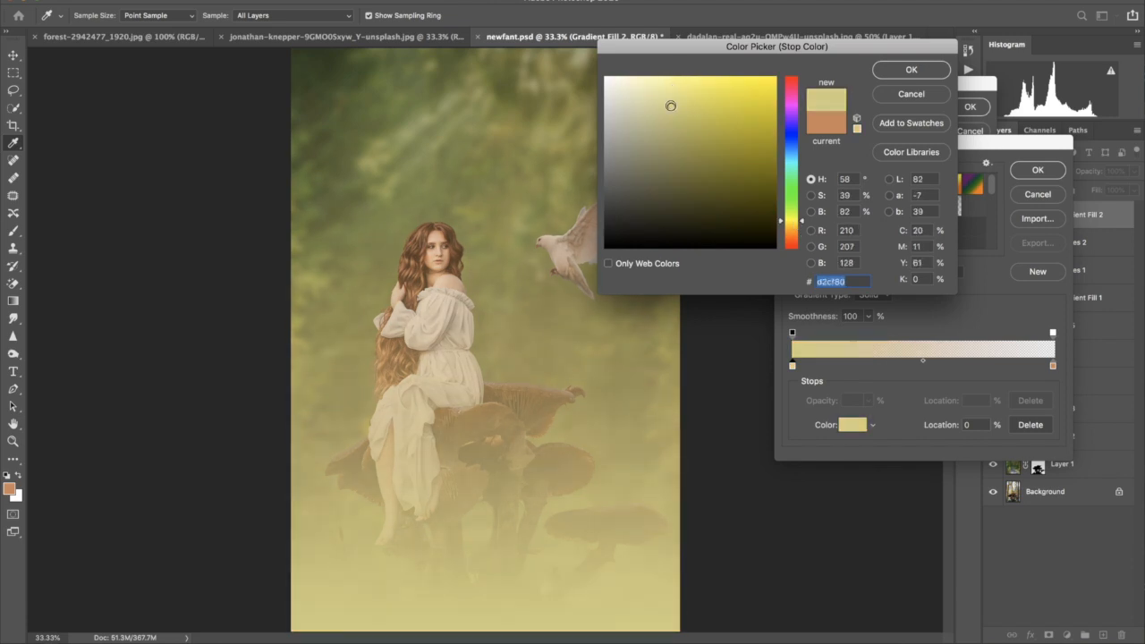
pyautogui.click(910, 70)
# Set the gradient's end color stop to yellow cdc95b and apply the fill with the Radial style.
pyautogui.click(1053, 365)
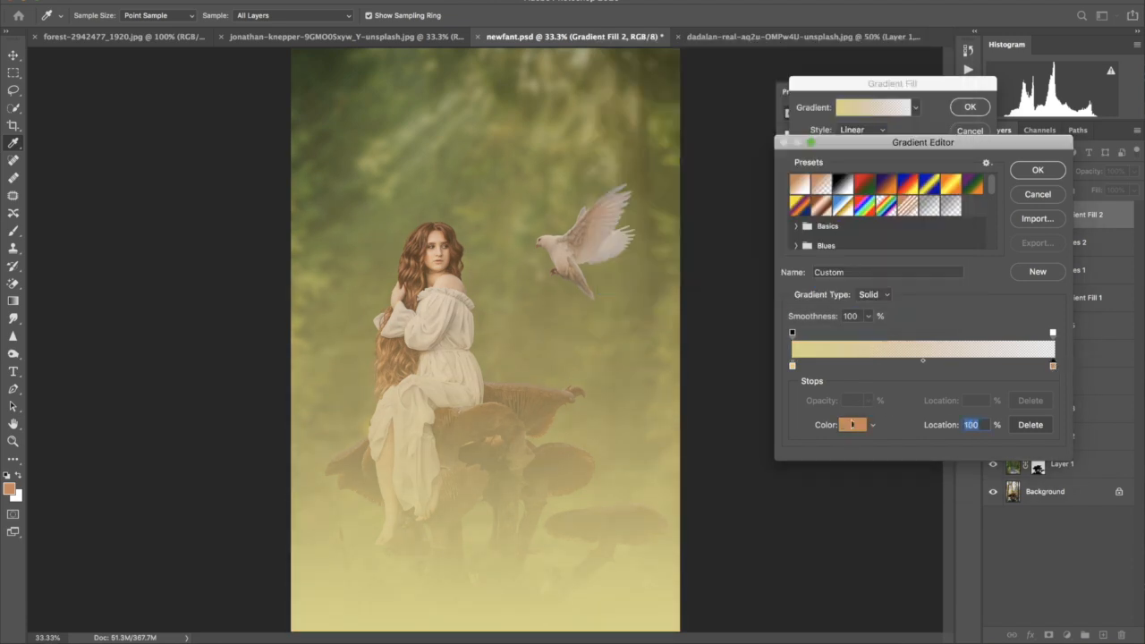
pyautogui.click(853, 424)
pyautogui.click(790, 221)
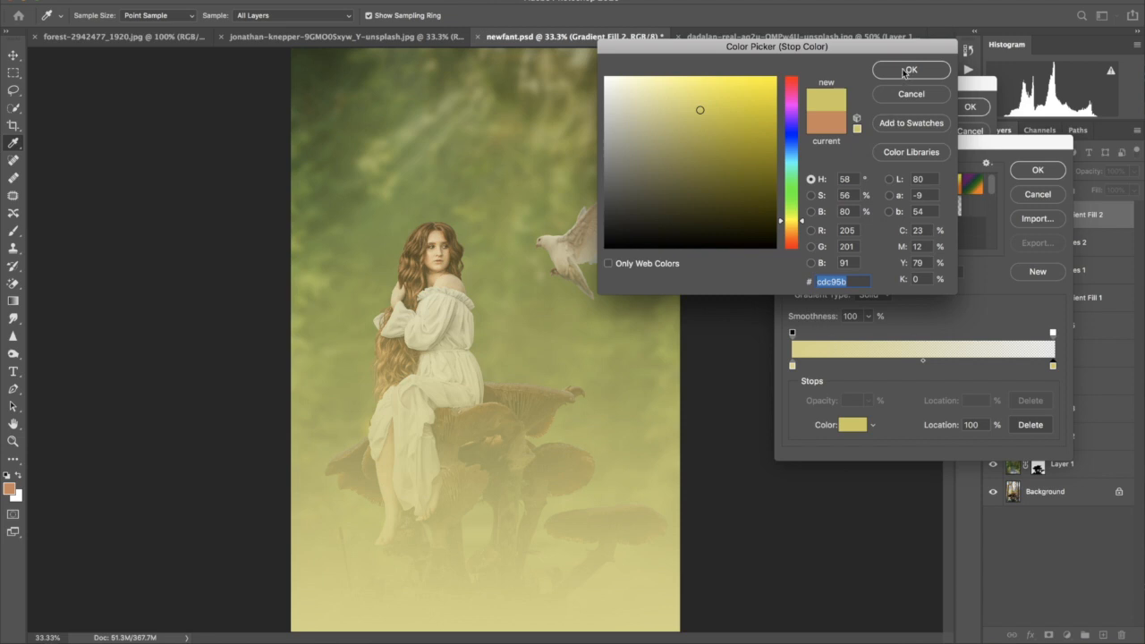
pyautogui.click(909, 70)
pyautogui.click(1038, 170)
pyautogui.click(863, 130)
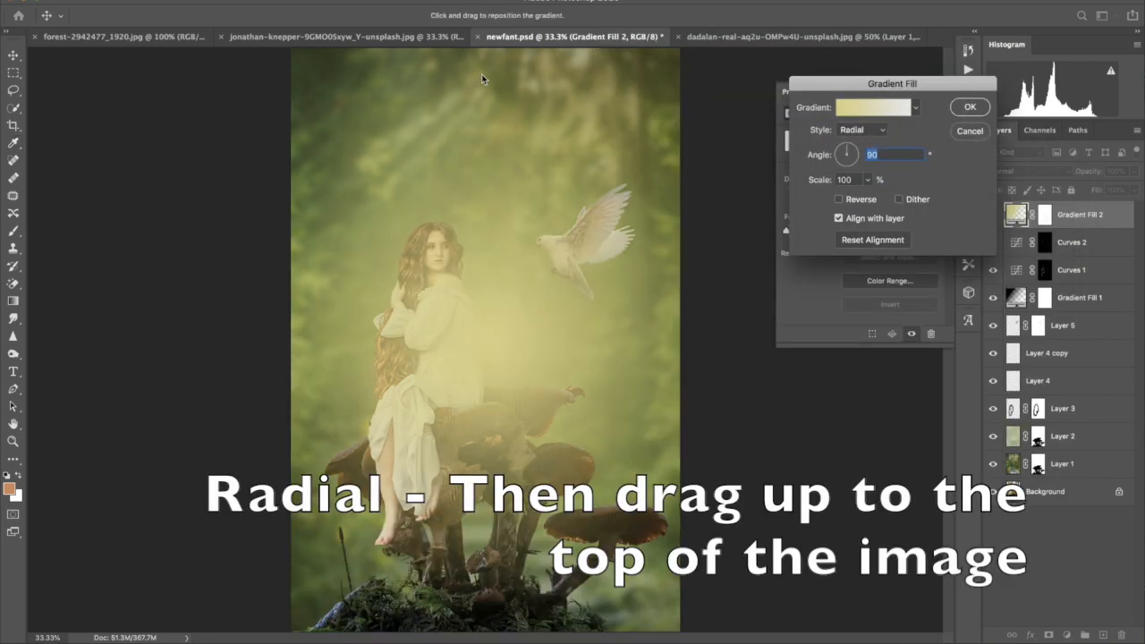
pyautogui.click(965, 111)
# Rasterize the yellow gradient layer and move its glow up to the top of the image, leaving its layer mask selected.
pyautogui.click(497, 330)
pyautogui.press('Return')
pyautogui.press('v')
pyautogui.moveTo(485, 327)
pyautogui.mouseDown()
pyautogui.moveTo(466, 104)
pyautogui.moveTo(490, 180)
pyautogui.moveTo(492, 127)
pyautogui.moveTo(493, 172)
pyautogui.mouseUp()
pyautogui.click(1040, 215)
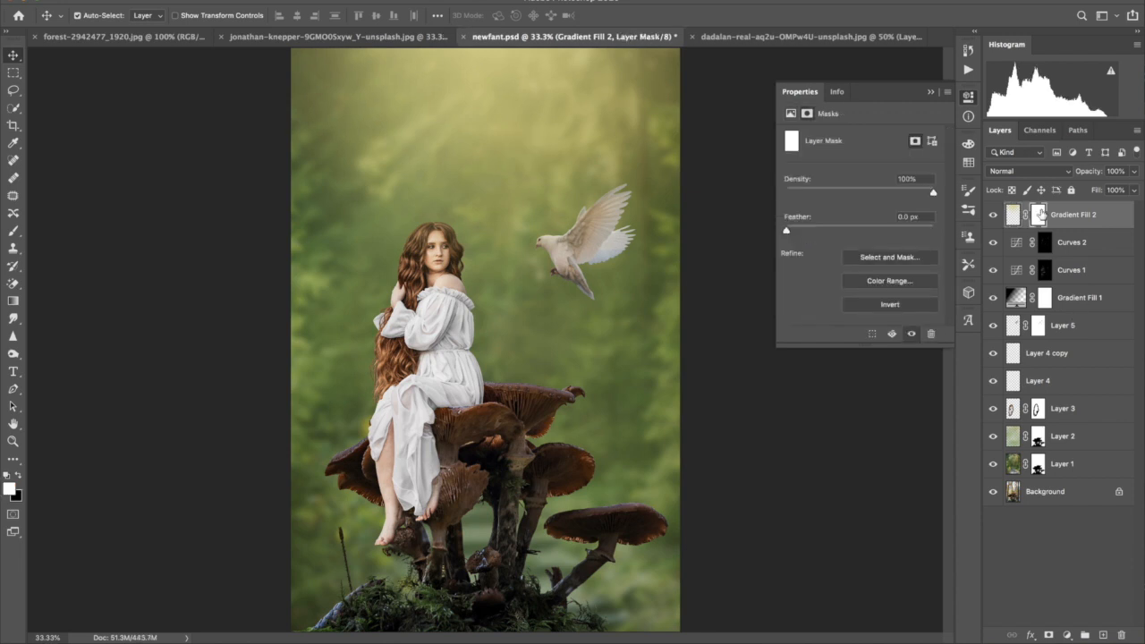
# Paint the yellow off the woman and the dove on the Gradient Fill 2 mask with a black brush at 93% opacity.
pyautogui.click(14, 231)
pyautogui.click(18, 476)
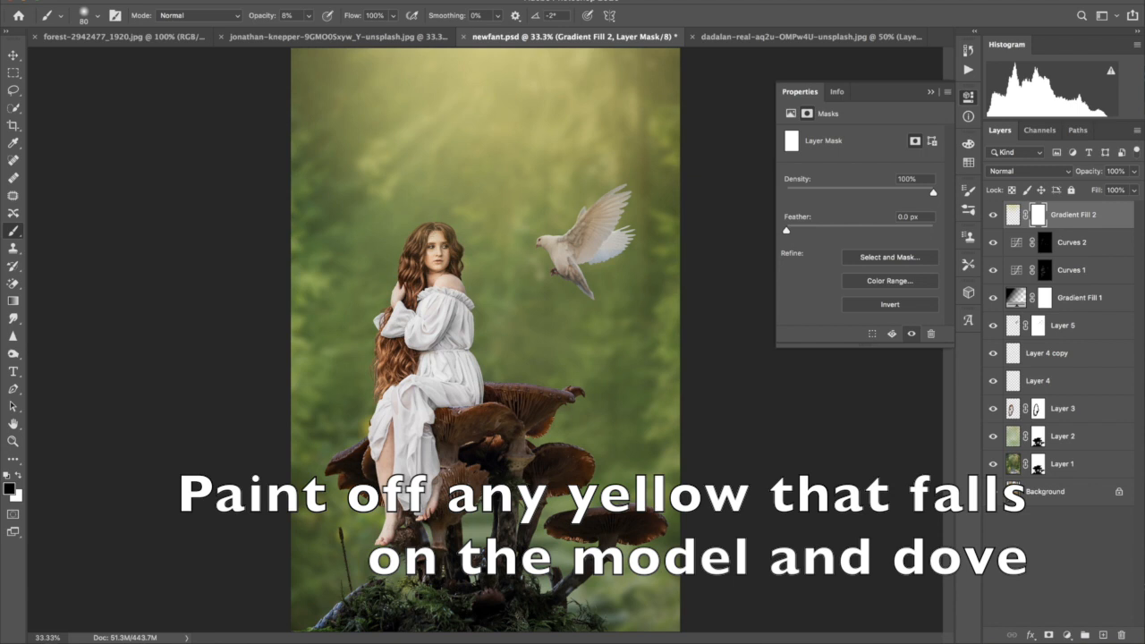
pyautogui.moveTo(259, 16); pyautogui.dragTo(327, 16)
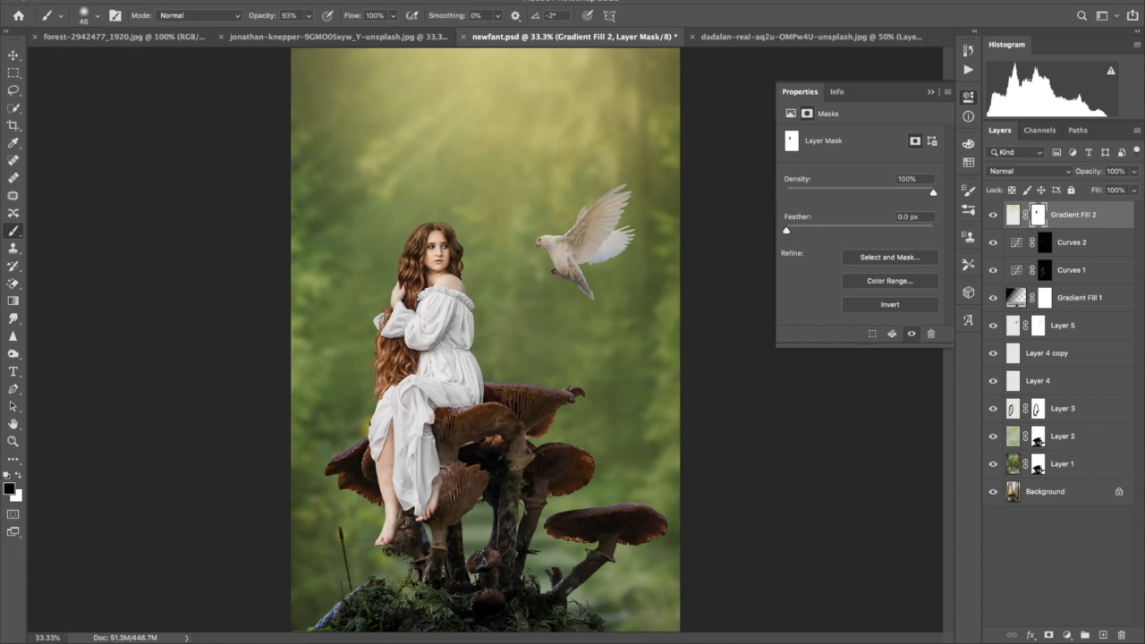
pyautogui.press(']')
pyautogui.press(']')
pyautogui.press(']')
pyautogui.press(']')
# Add a new Gradient fill layer and set its starting color stop to olive green 869854.
pyautogui.click(1066, 634)
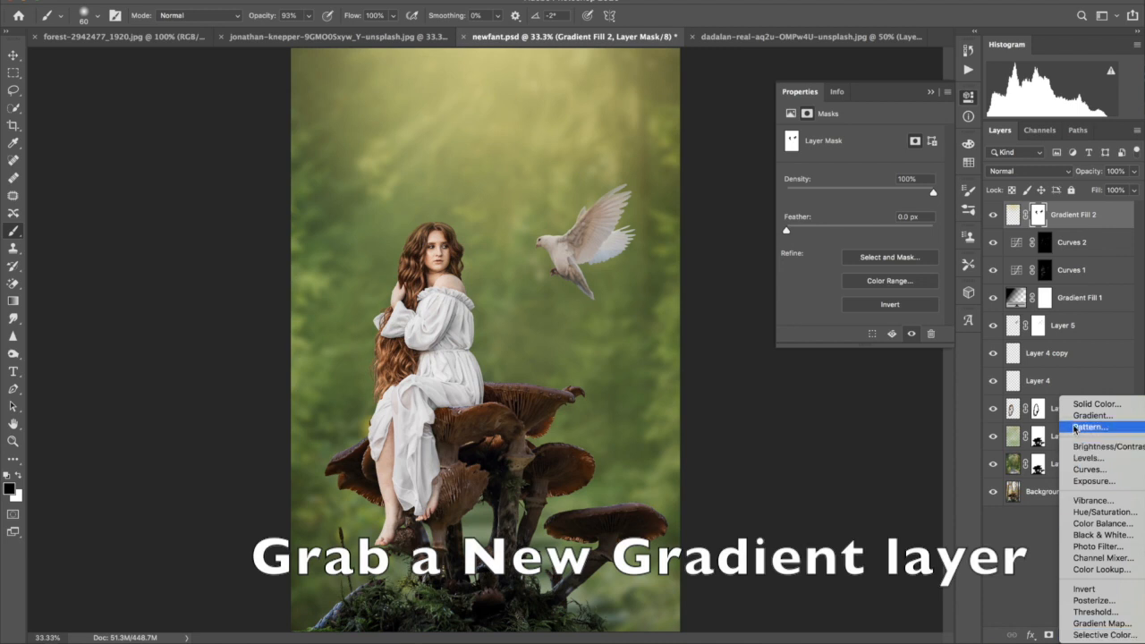
pyautogui.click(1076, 419)
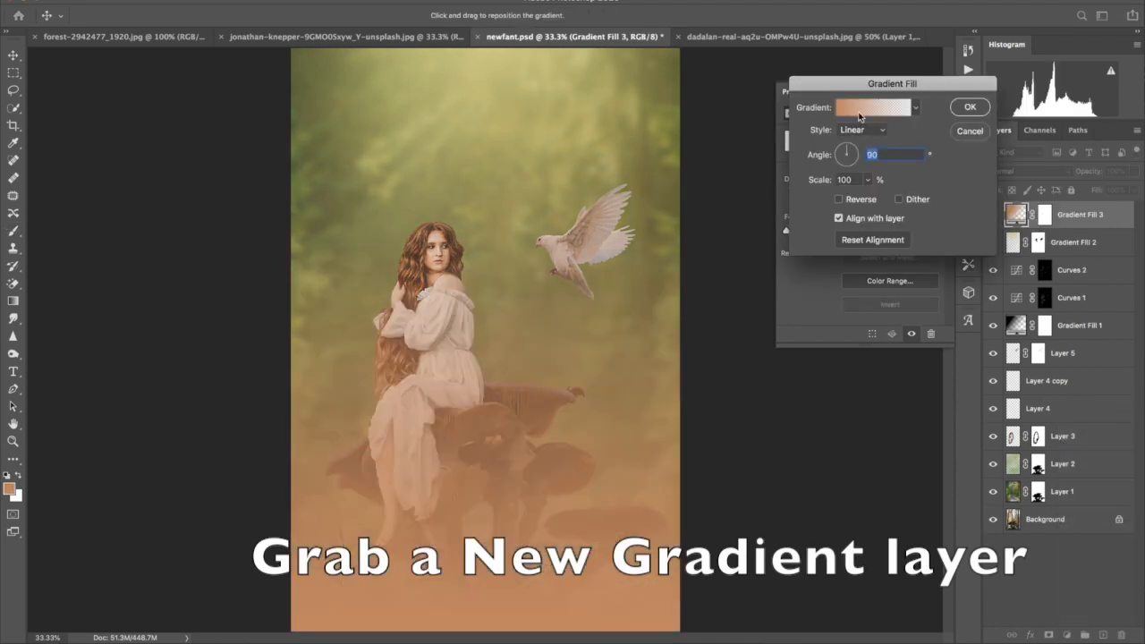
pyautogui.click(846, 108)
pyautogui.click(791, 366)
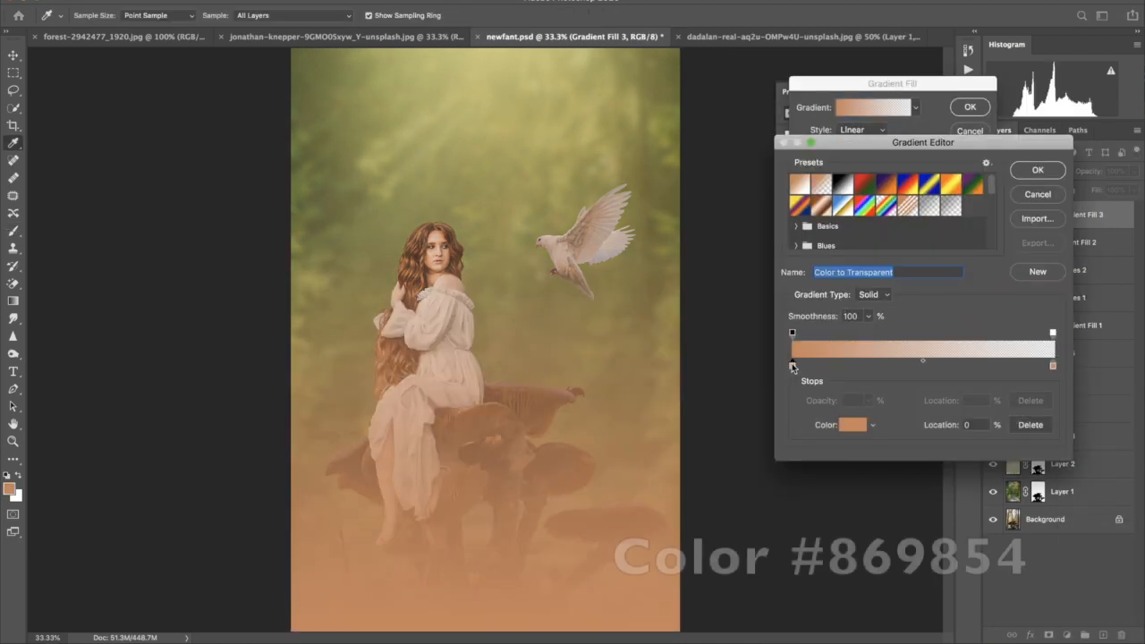
pyautogui.click(843, 426)
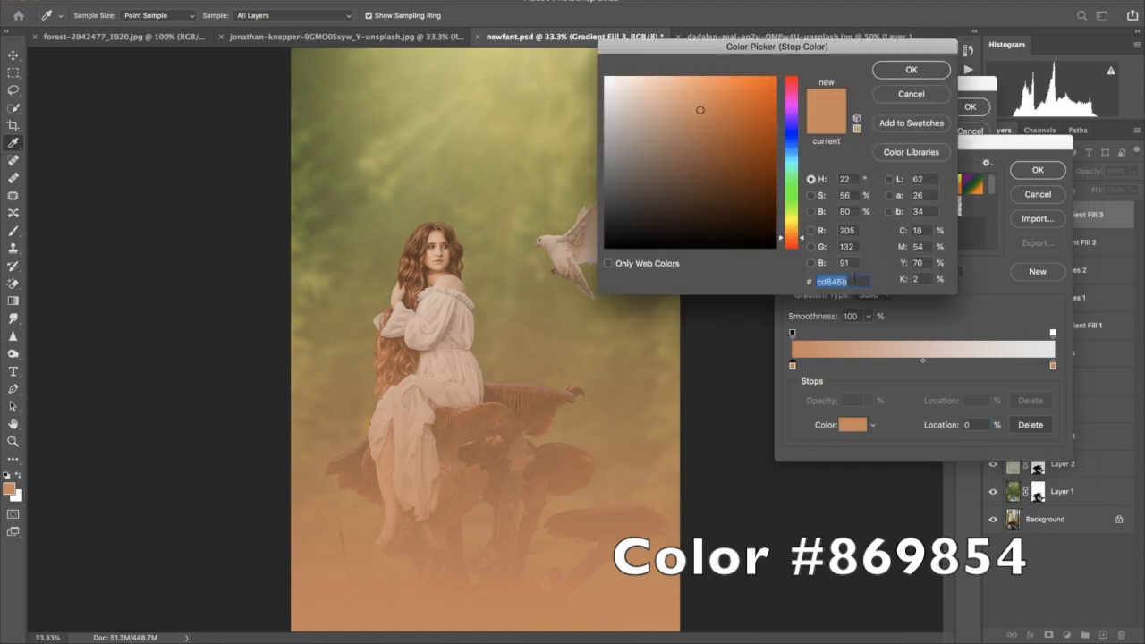
pyautogui.write('8')
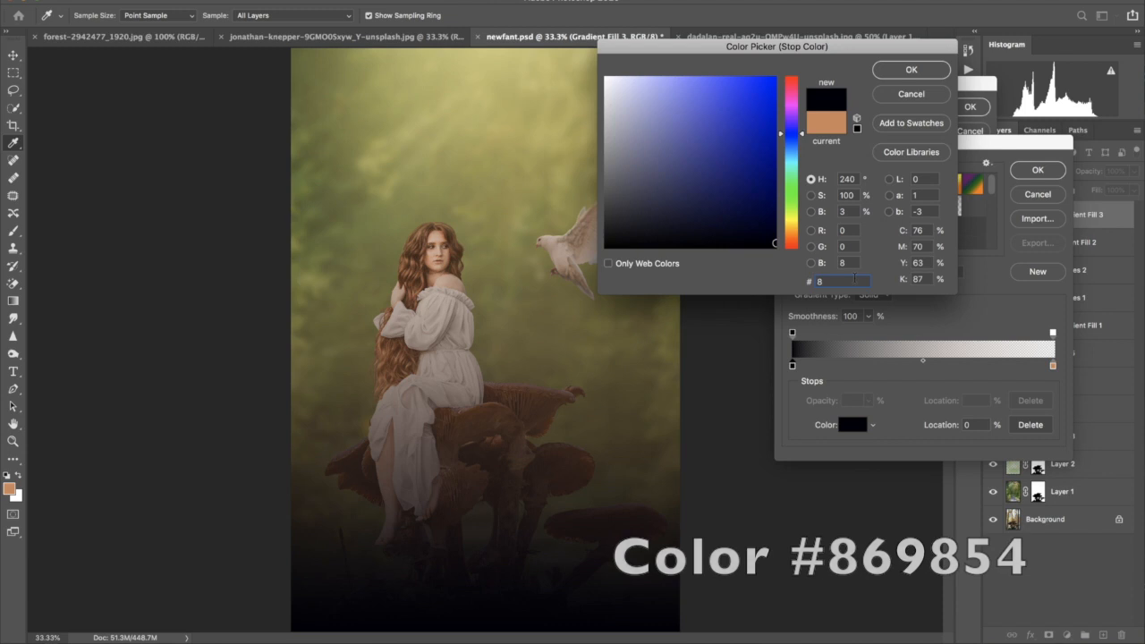
pyautogui.write('69857')
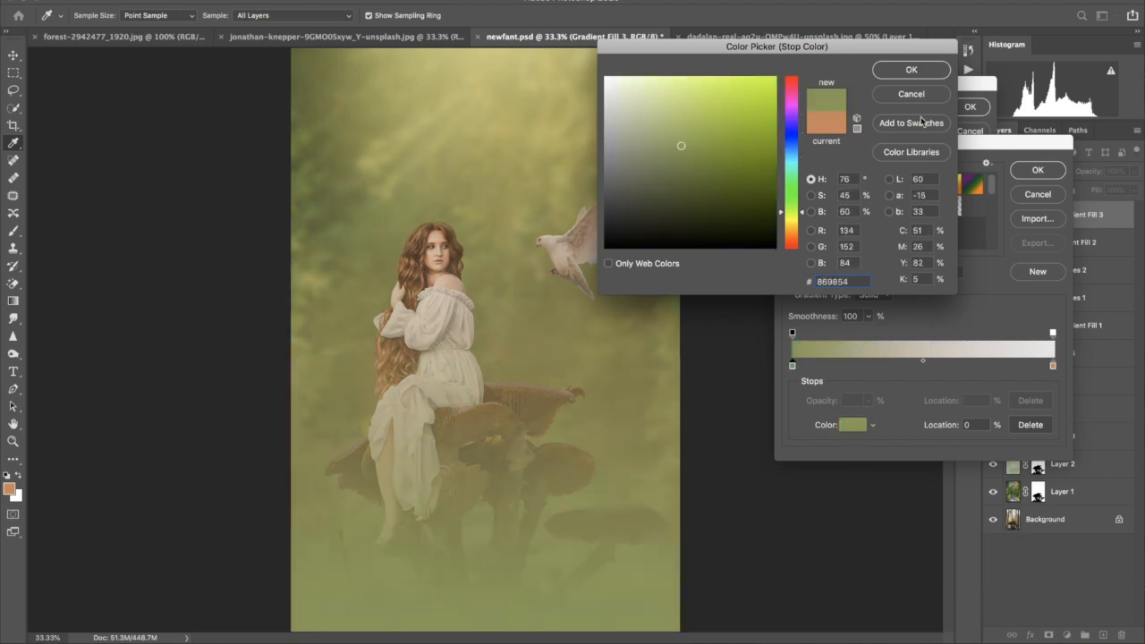
pyautogui.press('Return')
# Set the gradient's end color stop to the same olive green and accept the edited gradient.
pyautogui.click(1053, 366)
pyautogui.click(846, 425)
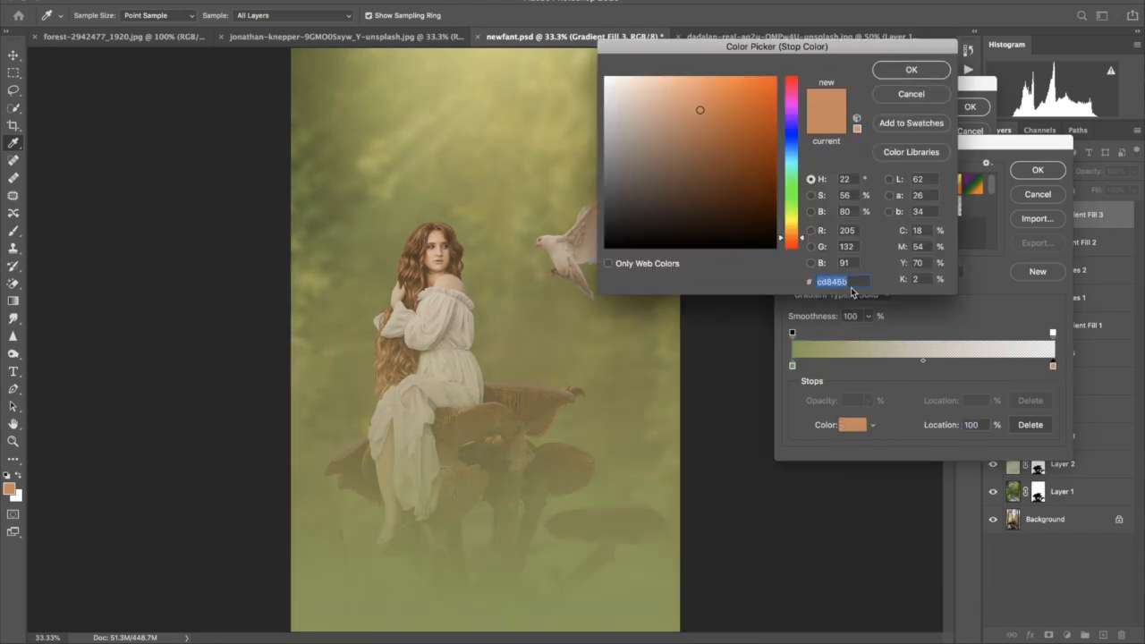
pyautogui.write('8698')
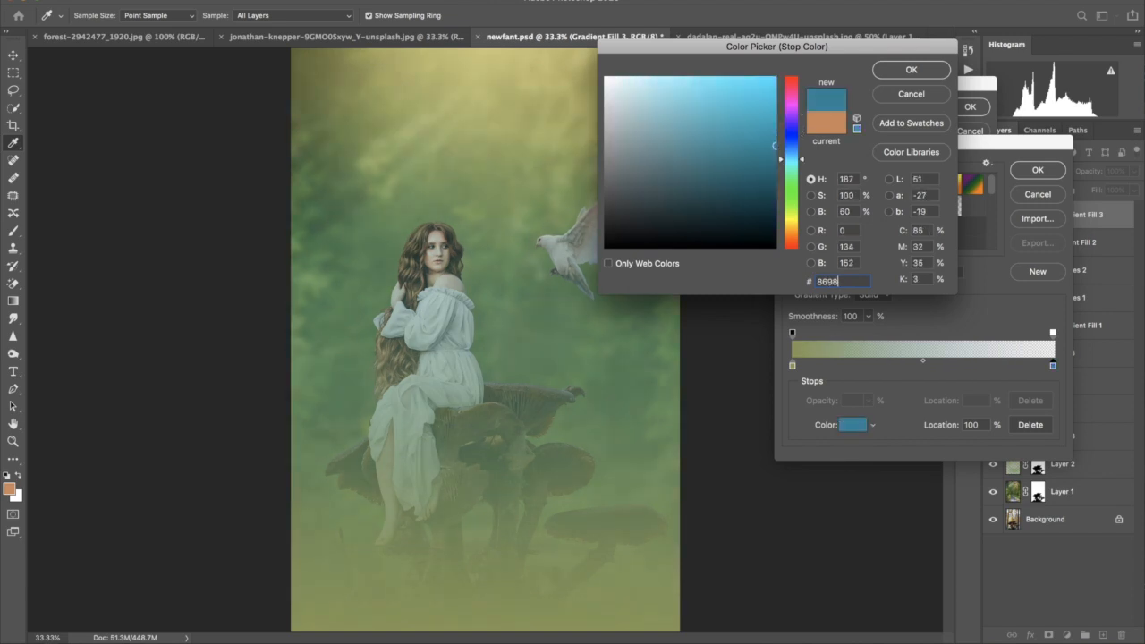
pyautogui.write('5b')
pyautogui.click(910, 70)
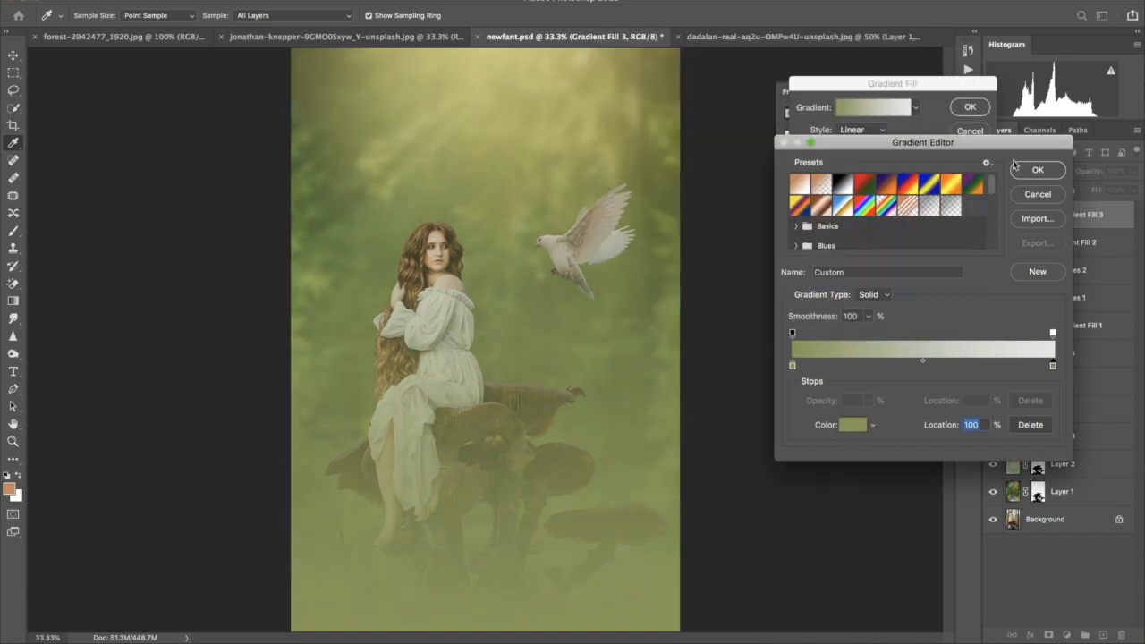
pyautogui.click(1027, 172)
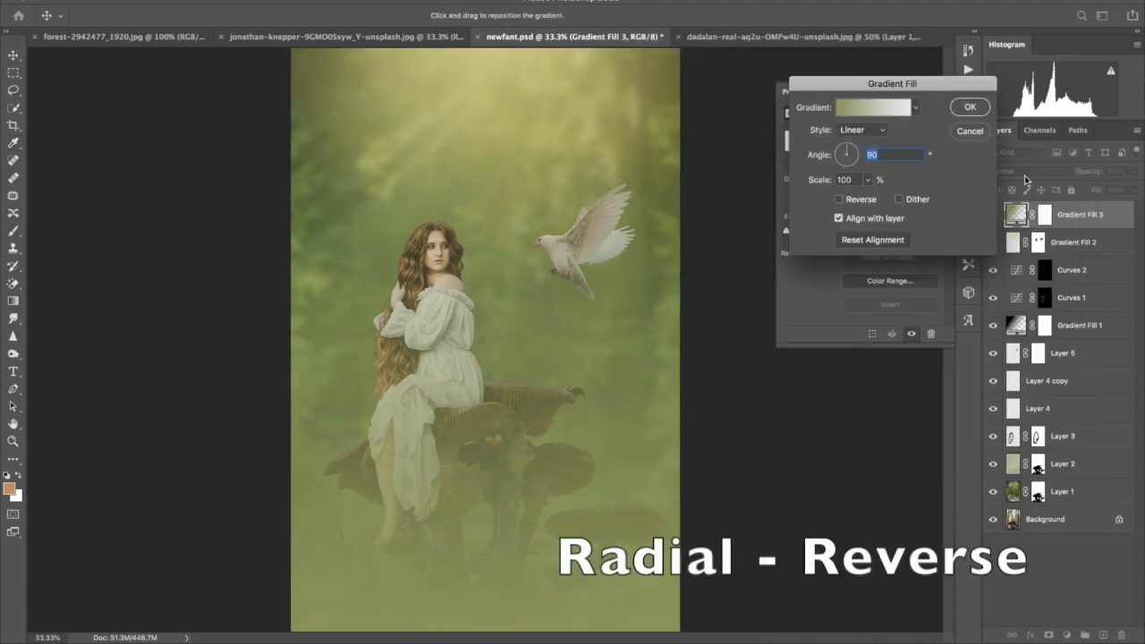
# Apply the green fill as a reversed Radial gradient angled about 46°, and lower its layer opacity to 40%.
pyautogui.click(863, 132)
pyautogui.click(857, 140)
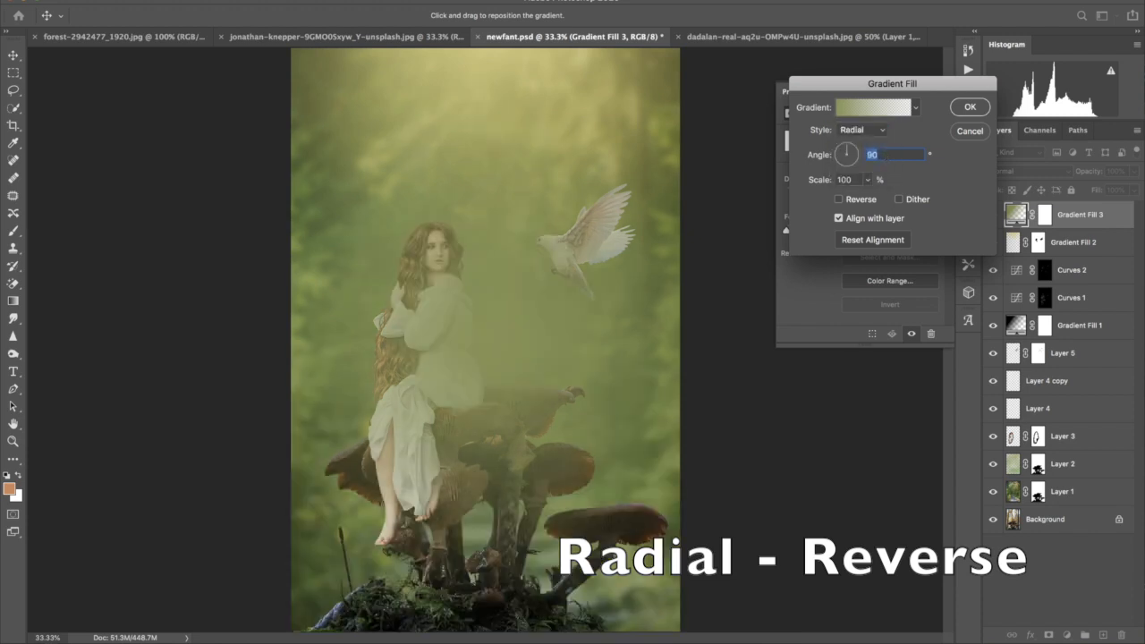
pyautogui.click(838, 199)
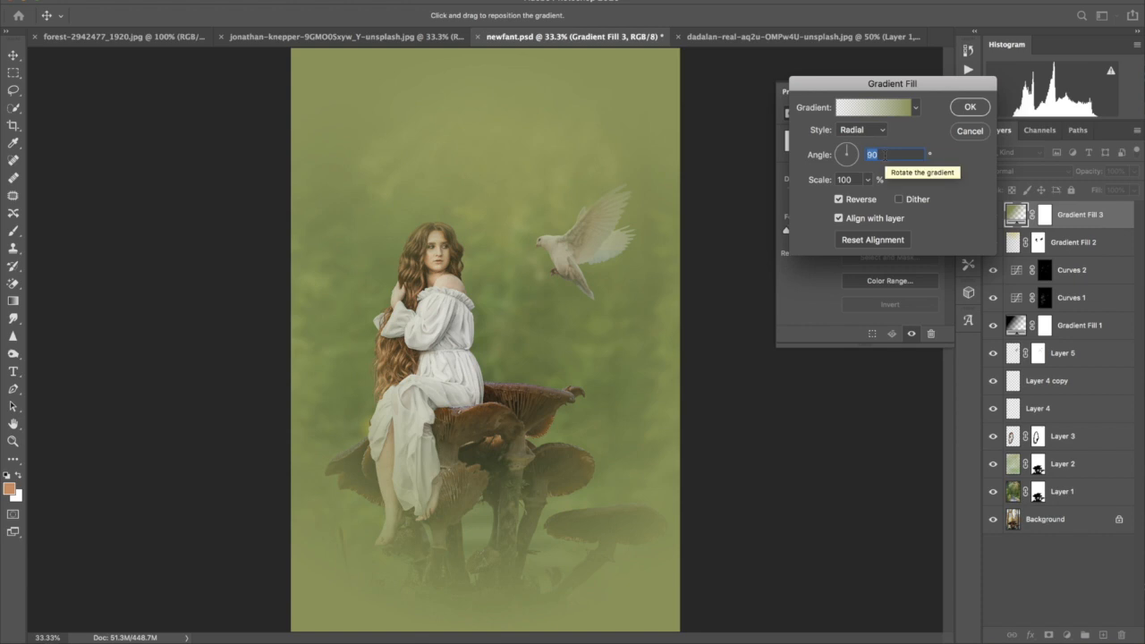
pyautogui.write('46.24')
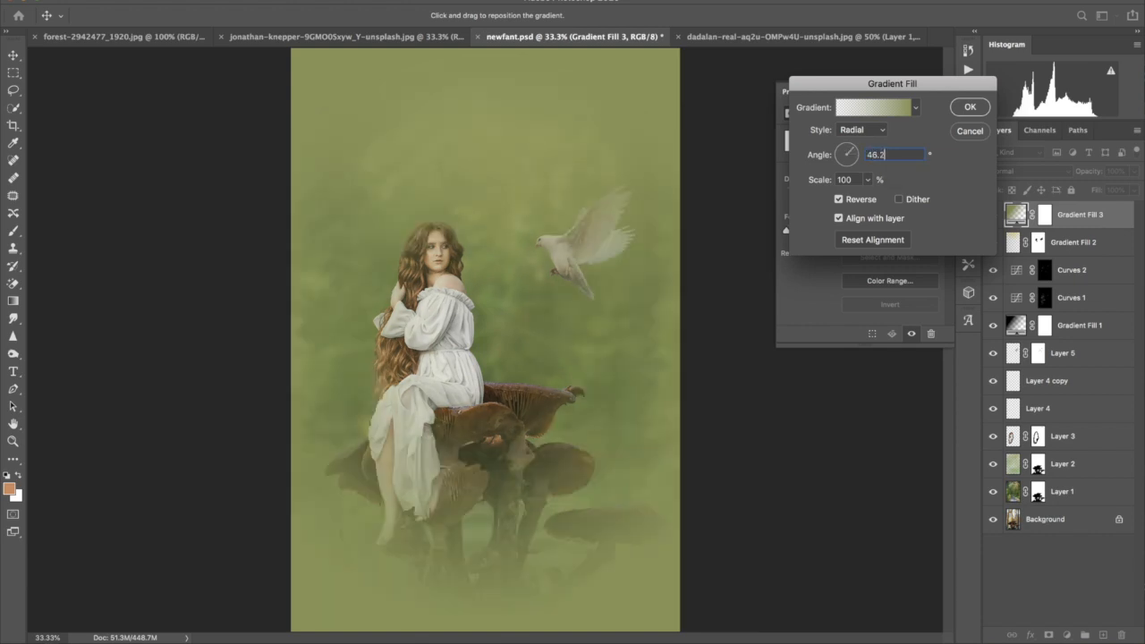
pyautogui.click(966, 107)
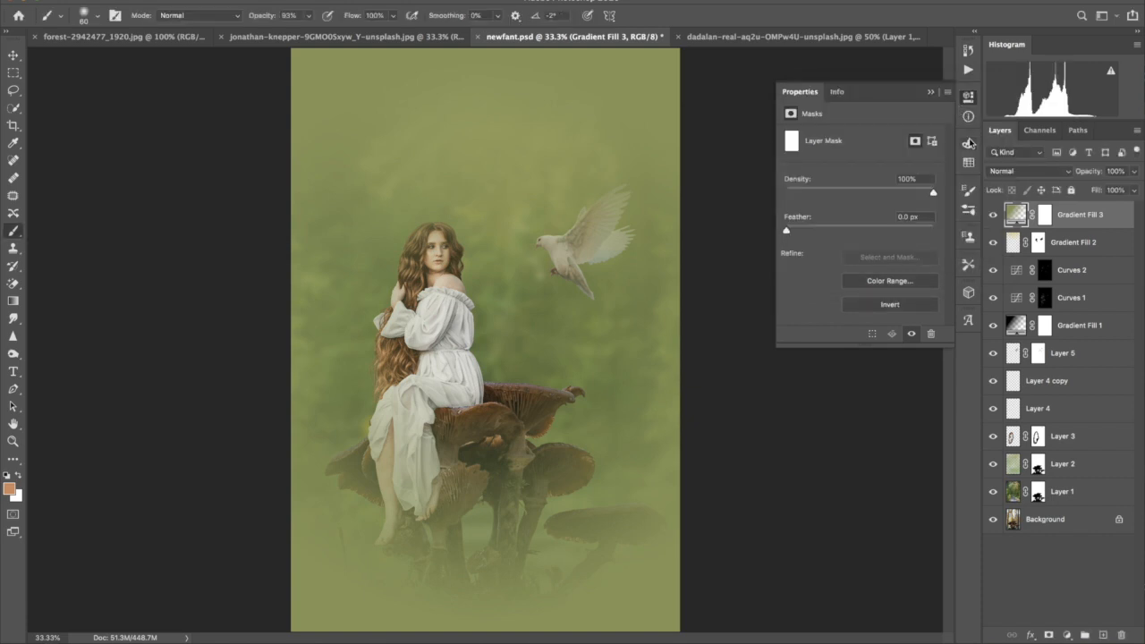
pyautogui.moveTo(1095, 176); pyautogui.dragTo(1049, 179)
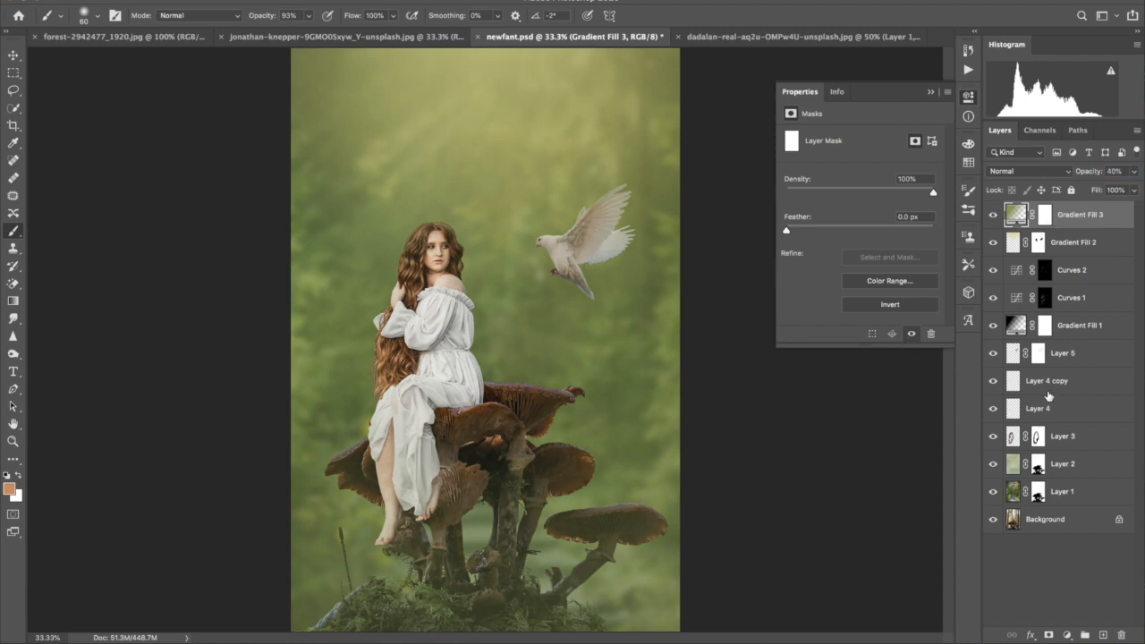
# Add a Color Balance layer with midtones at Cyan-Red +7, Magenta-Green -4 and Yellow-Blue +13.
pyautogui.click(1067, 634)
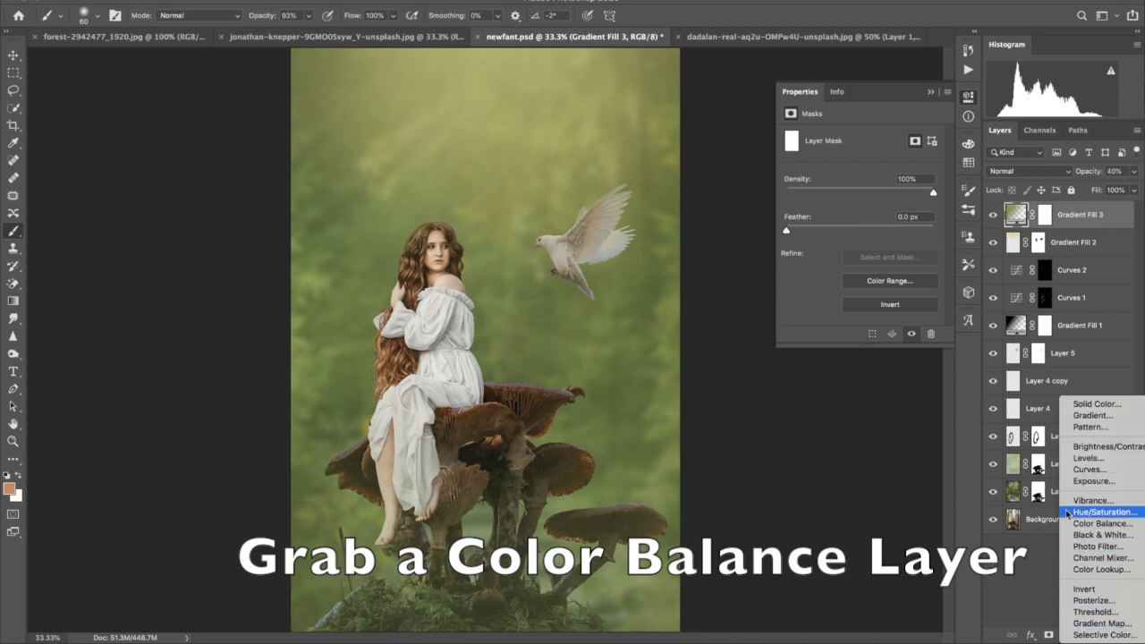
pyautogui.click(1091, 524)
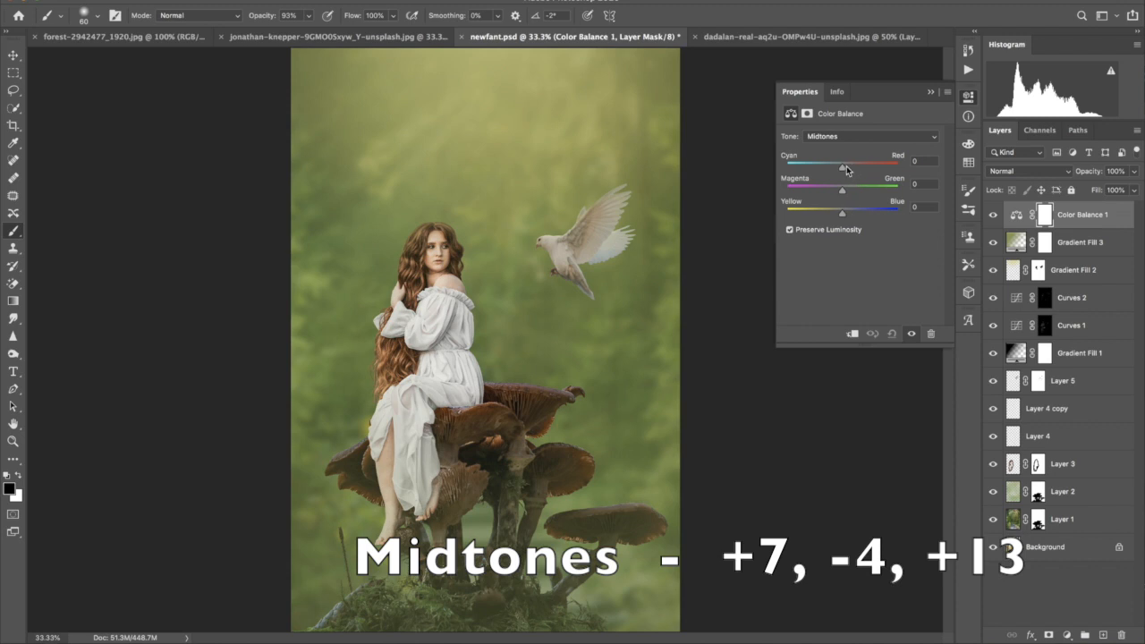
pyautogui.moveTo(843, 166); pyautogui.dragTo(840, 194)
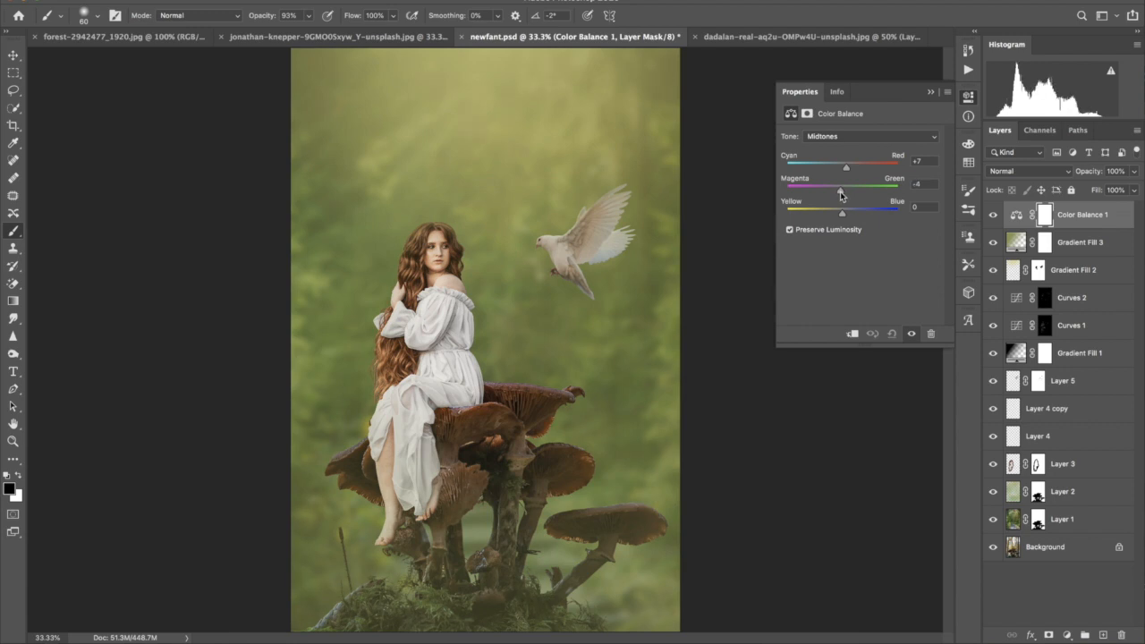
pyautogui.moveTo(843, 216); pyautogui.dragTo(849, 215)
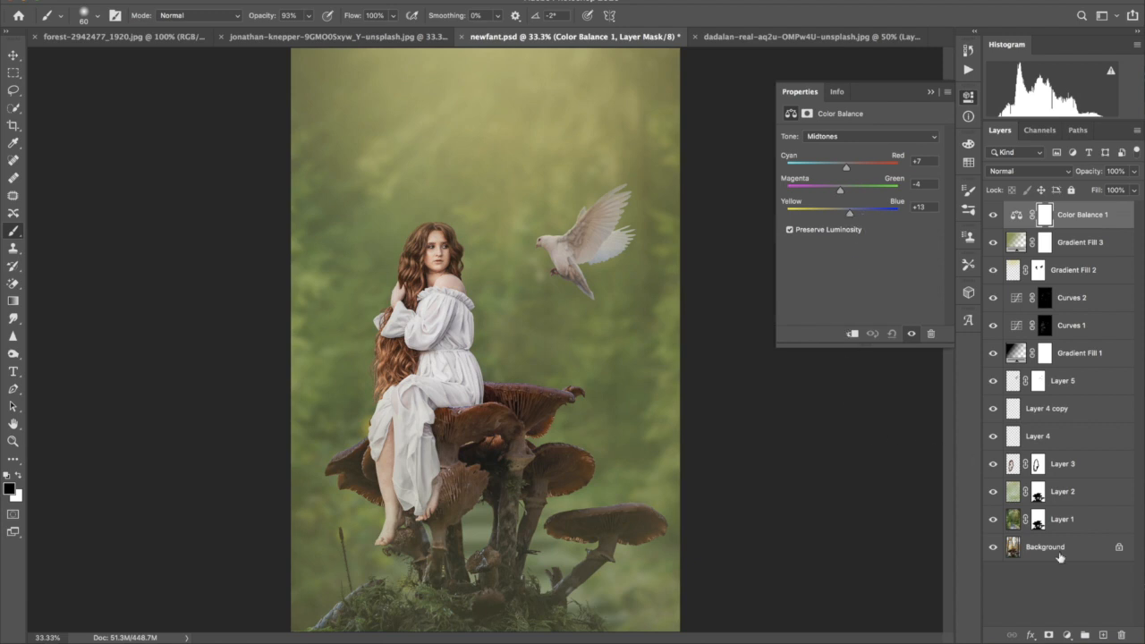
# Add a Vibrance adjustment layer and raise its vibrance to about +35.
pyautogui.click(1066, 634)
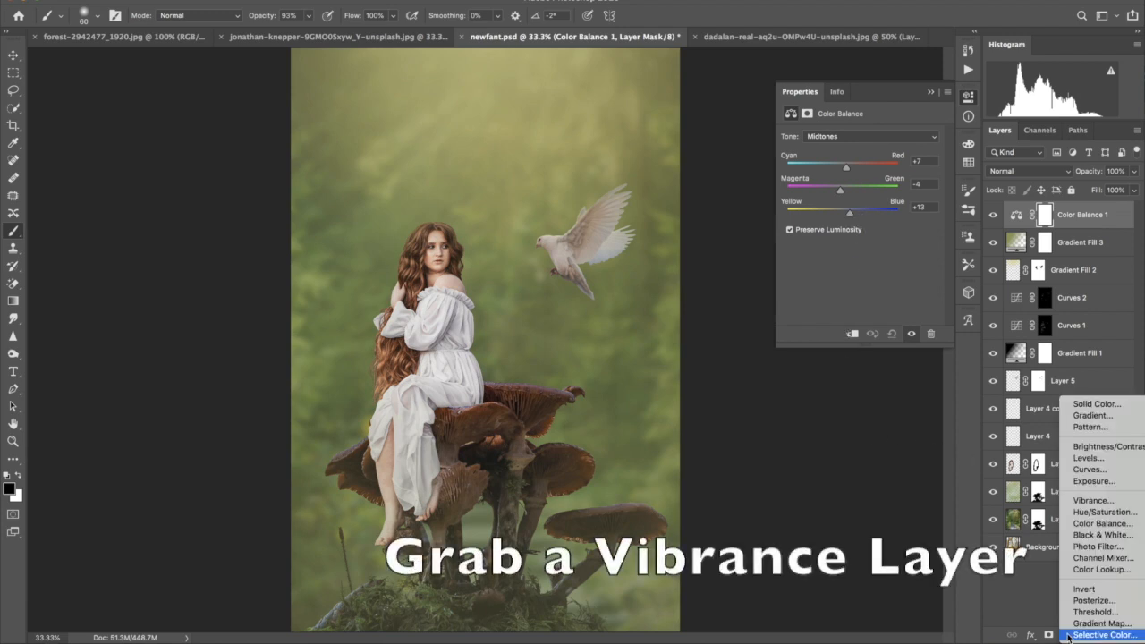
pyautogui.click(1084, 502)
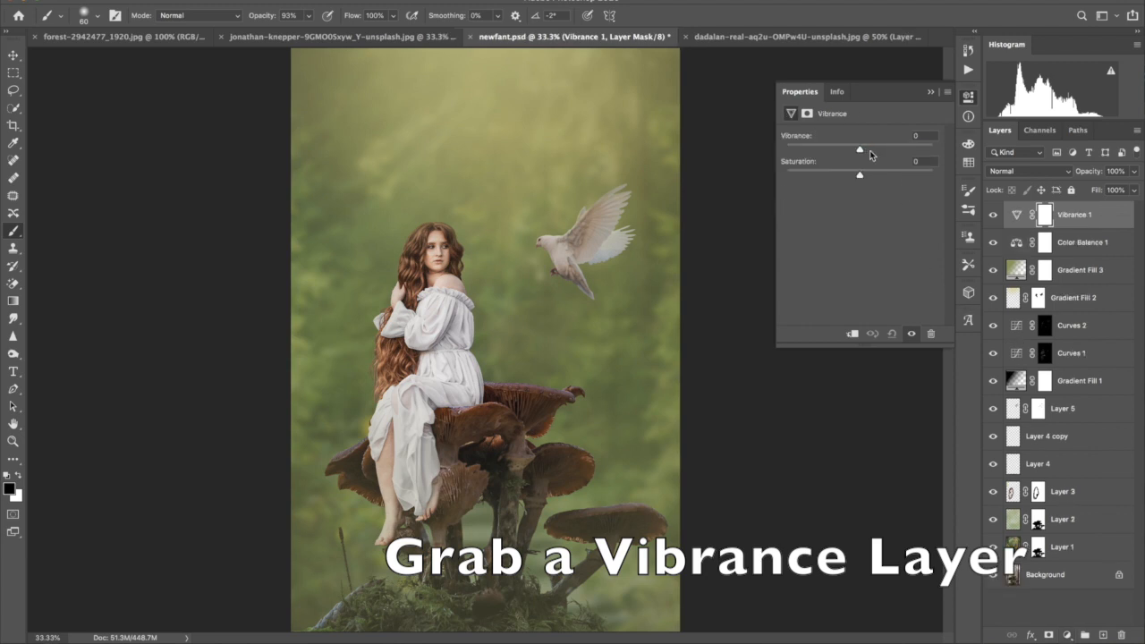
pyautogui.moveTo(859, 150); pyautogui.dragTo(886, 152)
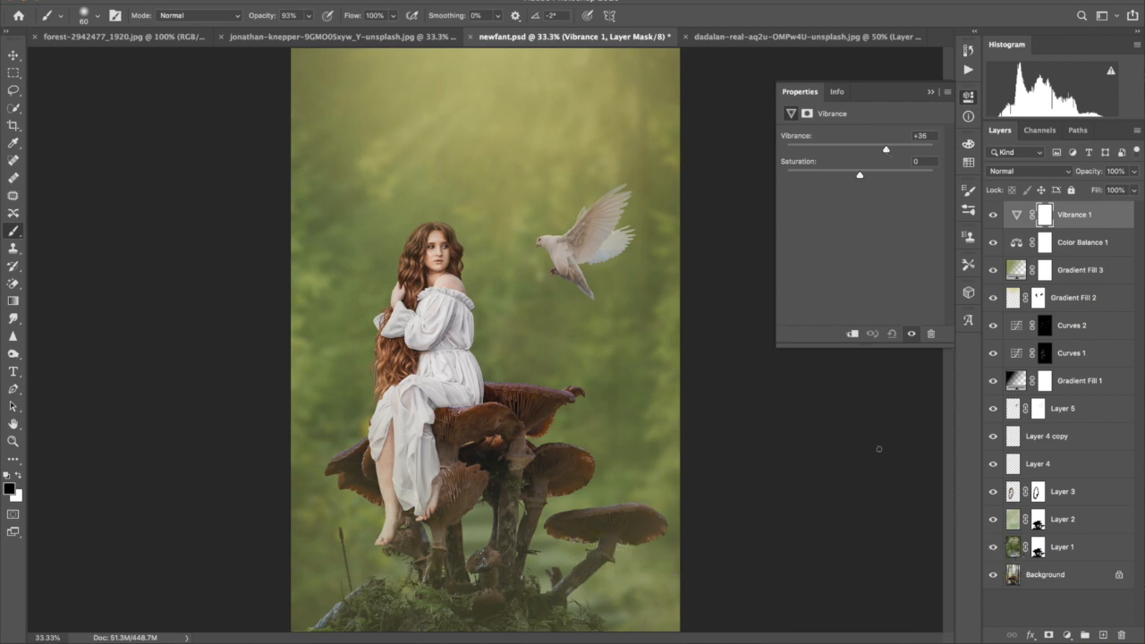
# Add another Gradient fill layer and set its starting color stop to white.
pyautogui.click(1067, 635)
pyautogui.click(1074, 412)
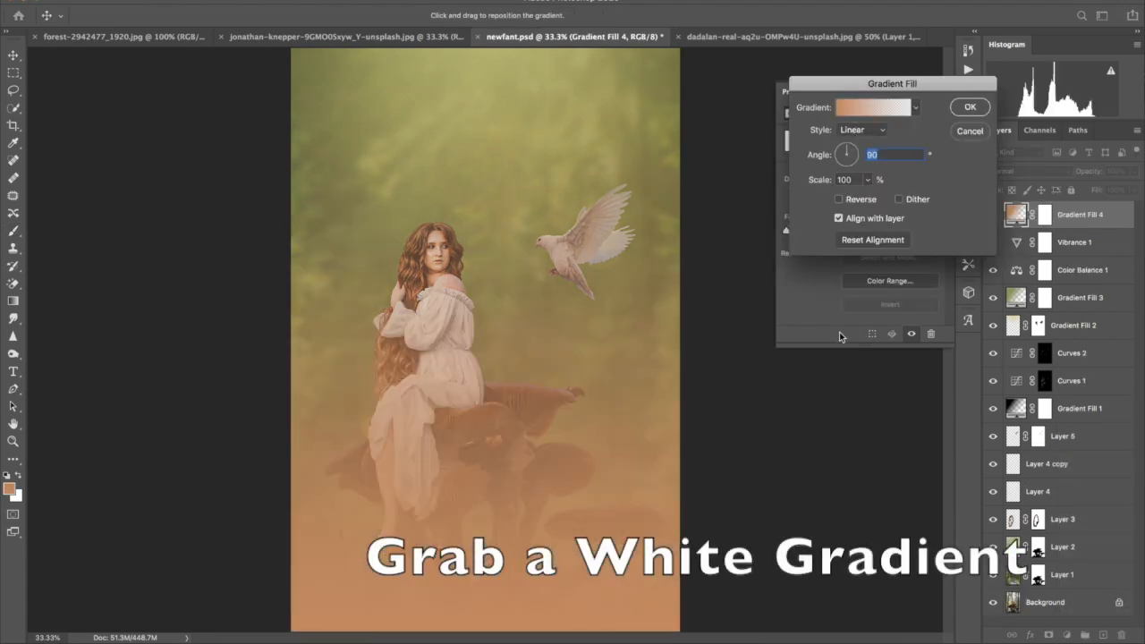
pyautogui.click(851, 107)
pyautogui.click(792, 366)
pyautogui.click(849, 425)
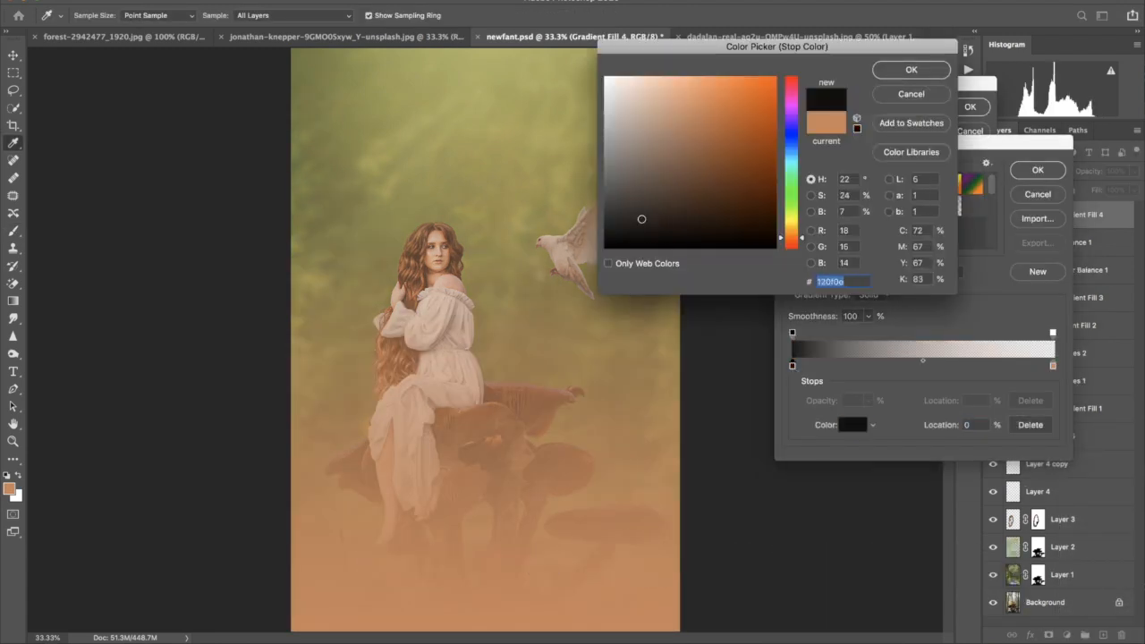
pyautogui.click(610, 77)
pyautogui.click(913, 70)
# Set the gradient's end color stop to white and apply the fill with the Radial style.
pyautogui.click(1053, 366)
pyautogui.click(850, 425)
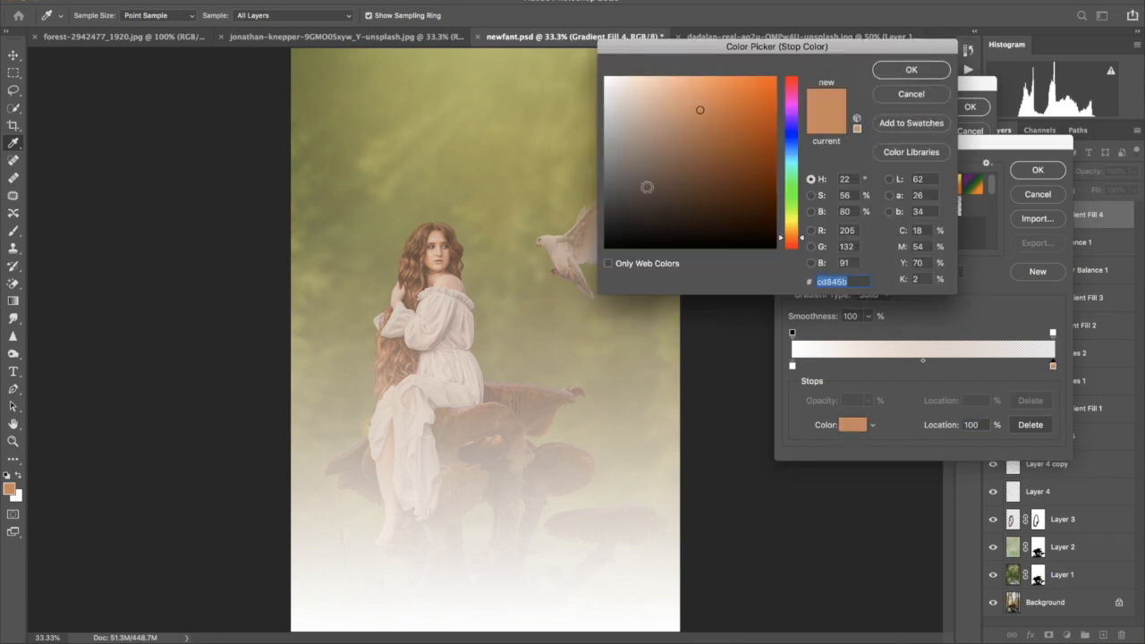
pyautogui.click(611, 60)
pyautogui.click(930, 70)
pyautogui.click(1038, 171)
pyautogui.click(862, 130)
pyautogui.click(854, 140)
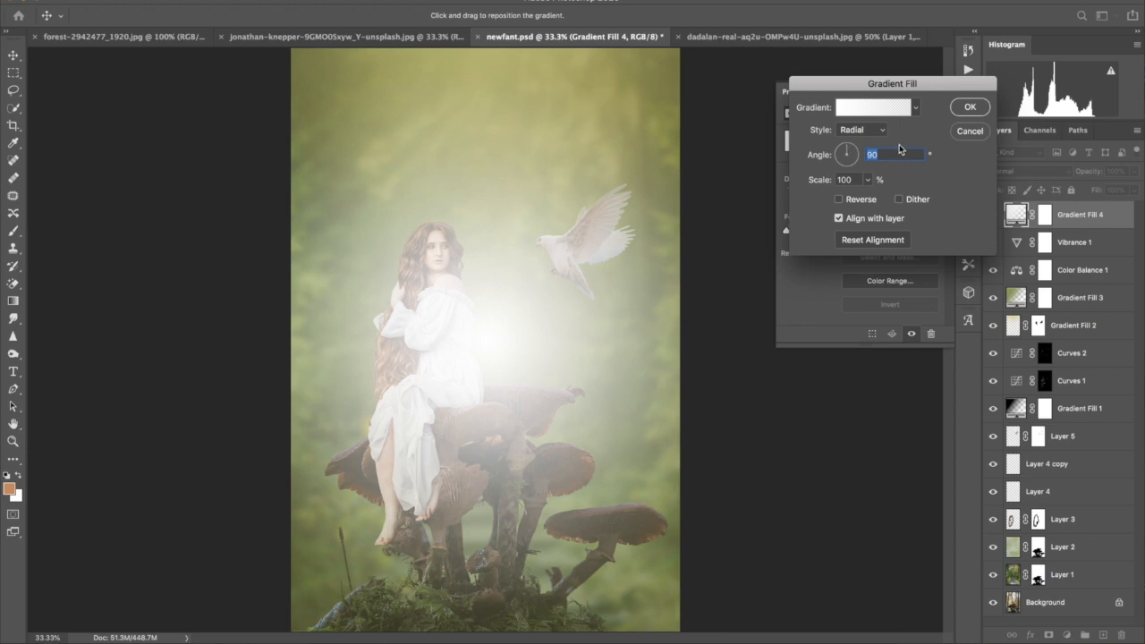
pyautogui.click(969, 108)
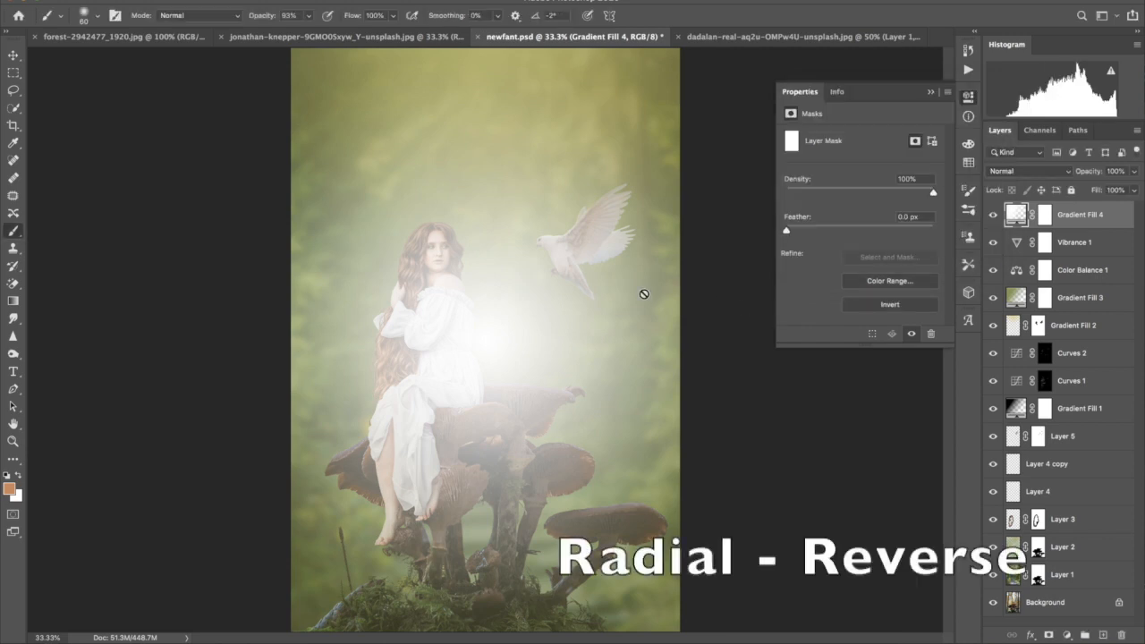
# Try to move the white glow to the top of the image with the Move tool.
pyautogui.click(14, 55)
pyautogui.moveTo(470, 302); pyautogui.dragTo(483, 117)
pyautogui.moveTo(484, 329); pyautogui.dragTo(485, 127)
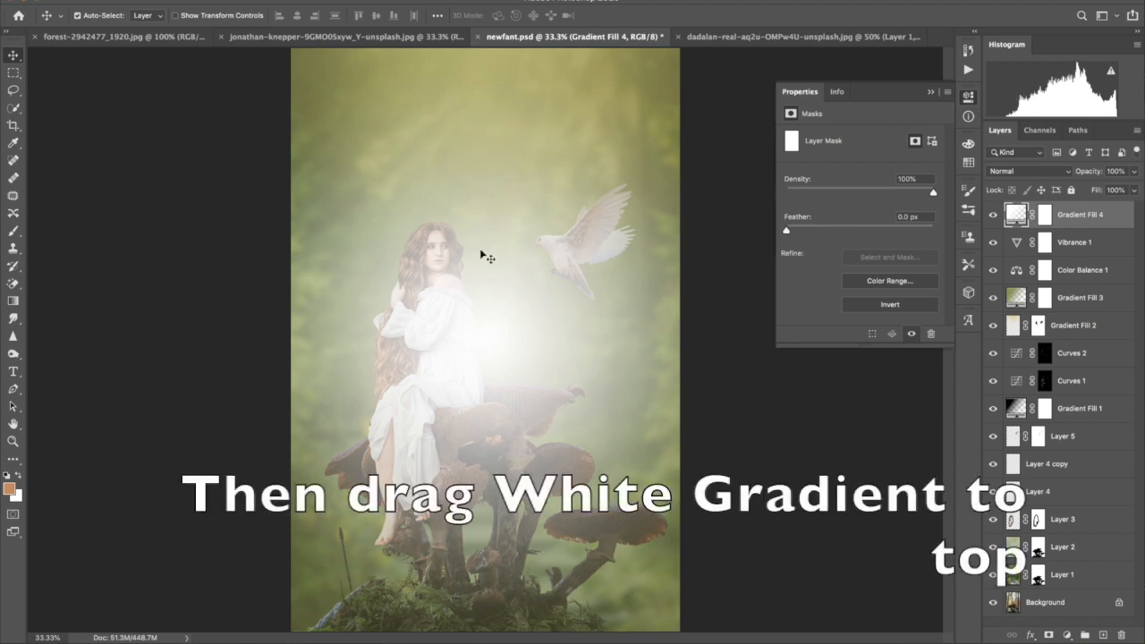
# Reopen the white gradient fill's settings and reposition its glow at the top edge of the image, centered above the woman and dove.
pyautogui.doubleClick(1016, 214)
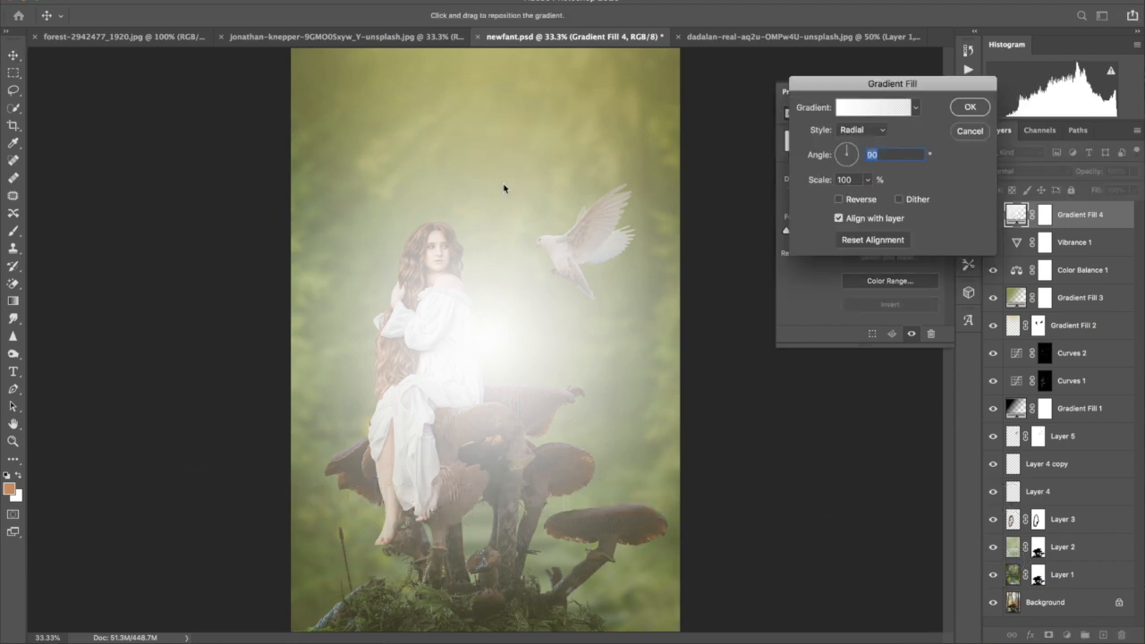
pyautogui.moveTo(504, 187); pyautogui.dragTo(507, 83)
pyautogui.moveTo(516, 171); pyautogui.dragTo(514, 60)
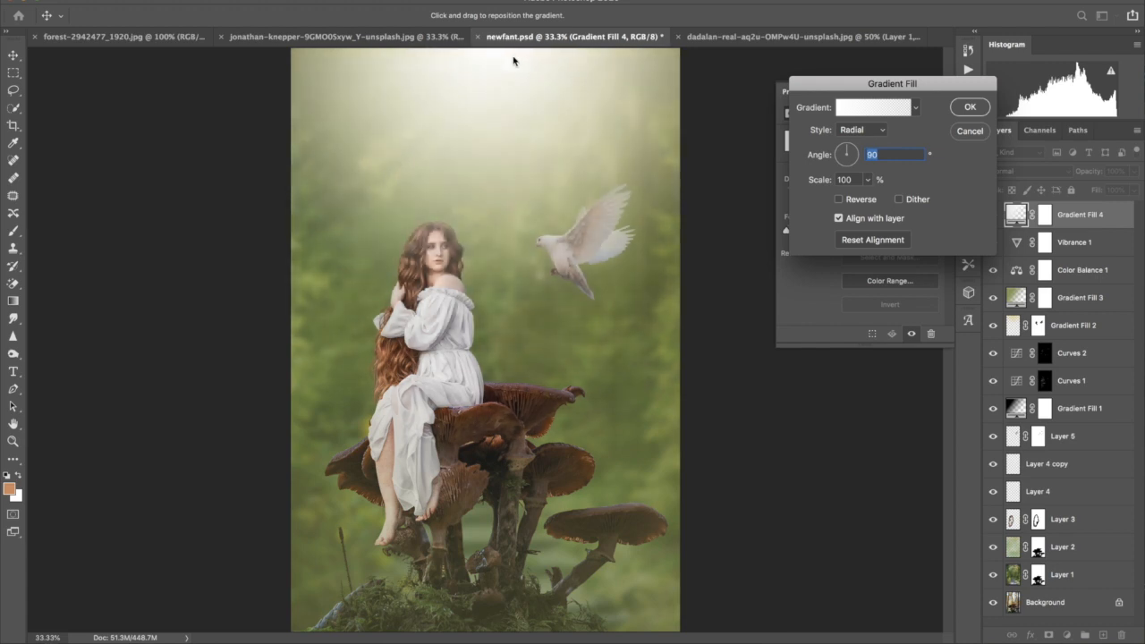
pyautogui.moveTo(506, 114); pyautogui.dragTo(506, 64)
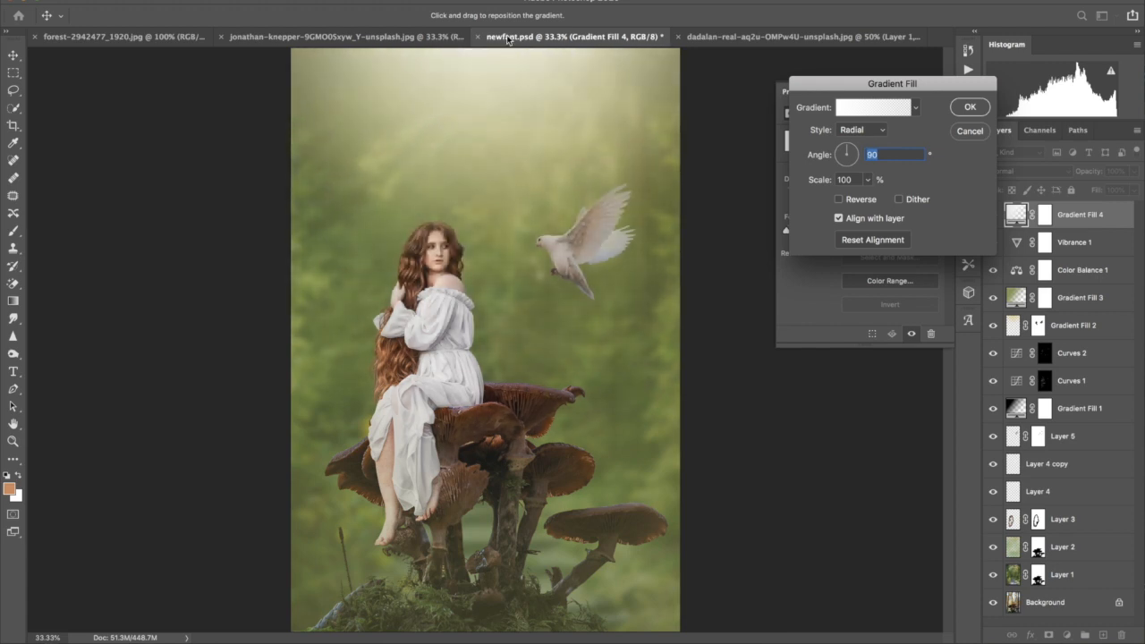
pyautogui.click(966, 109)
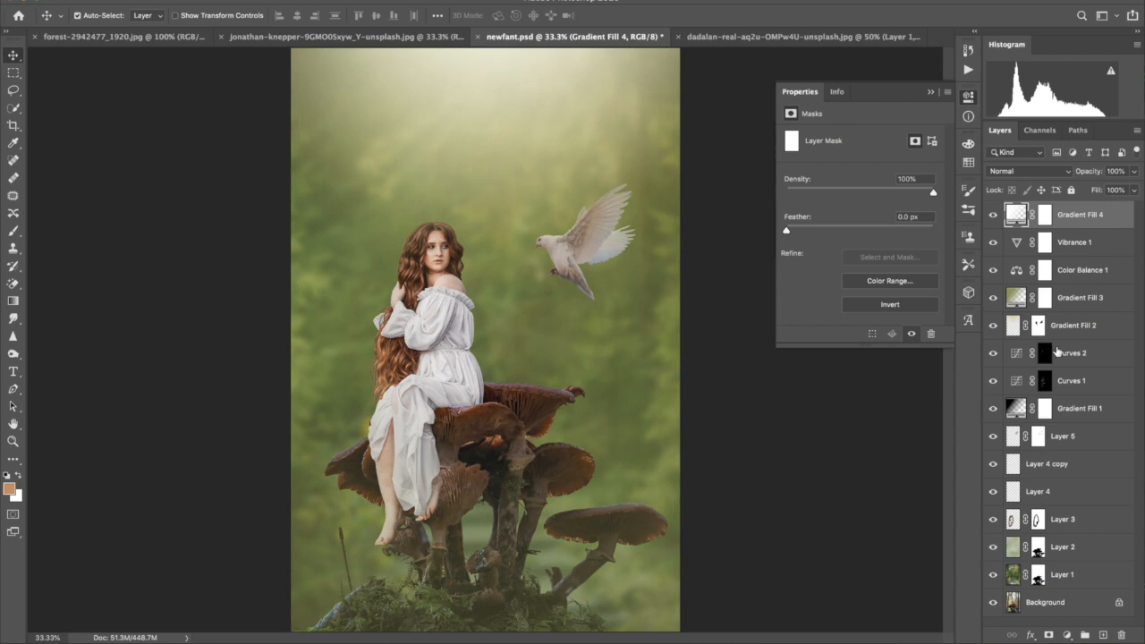
# Add a Levels adjustment layer above the white gradient glow and lower its white output level to 0.
pyautogui.click(1066, 635)
pyautogui.click(1029, 459)
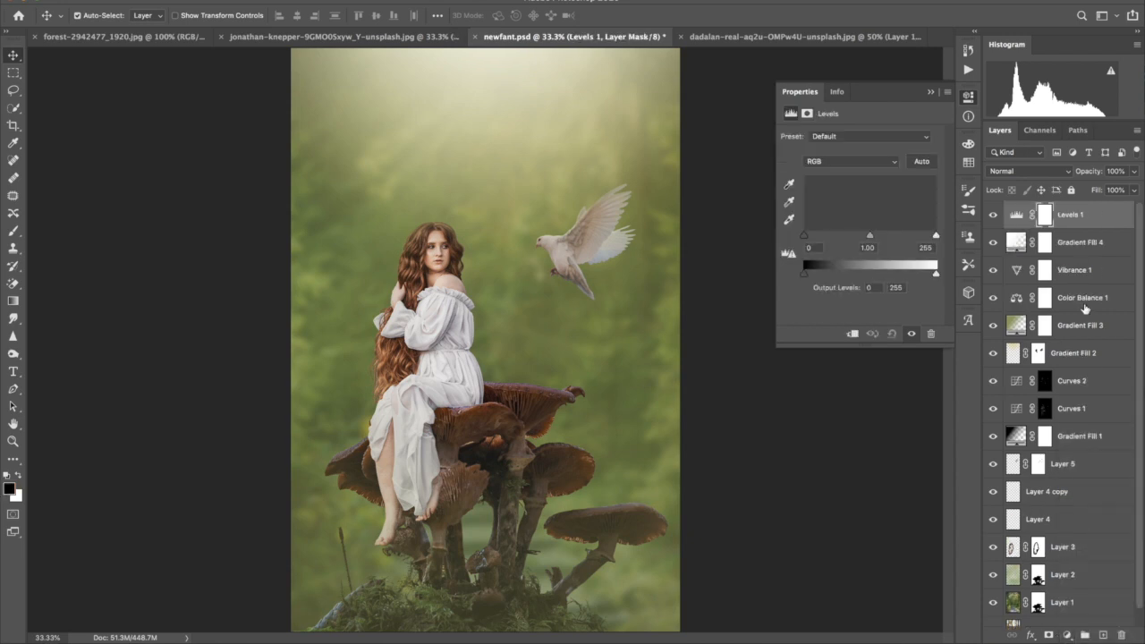
pyautogui.moveTo(936, 272); pyautogui.dragTo(787, 272)
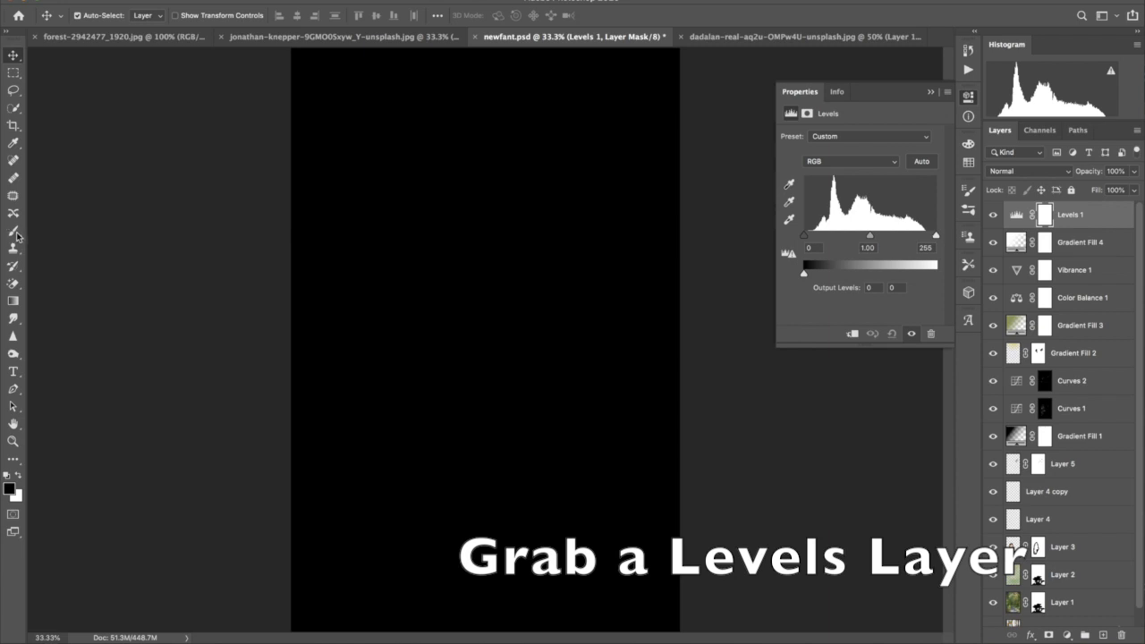
# Paint black on the Levels mask with a large soft brush at 18% opacity to restore light over the upper image, woman and dove.
pyautogui.click(14, 231)
pyautogui.press('2')
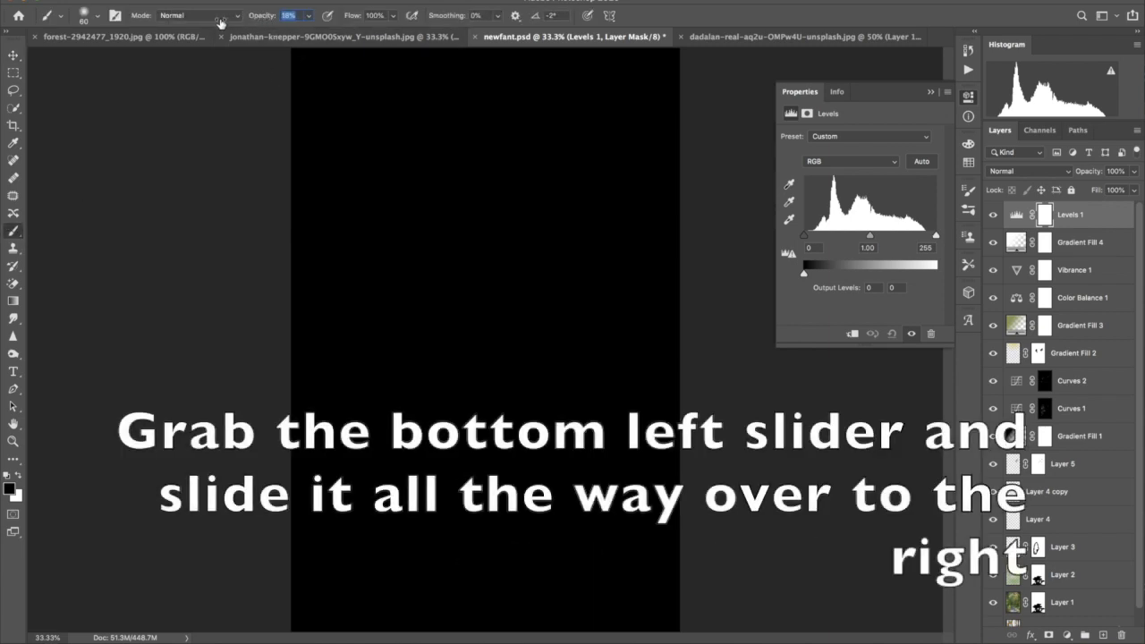
pyautogui.click(96, 16)
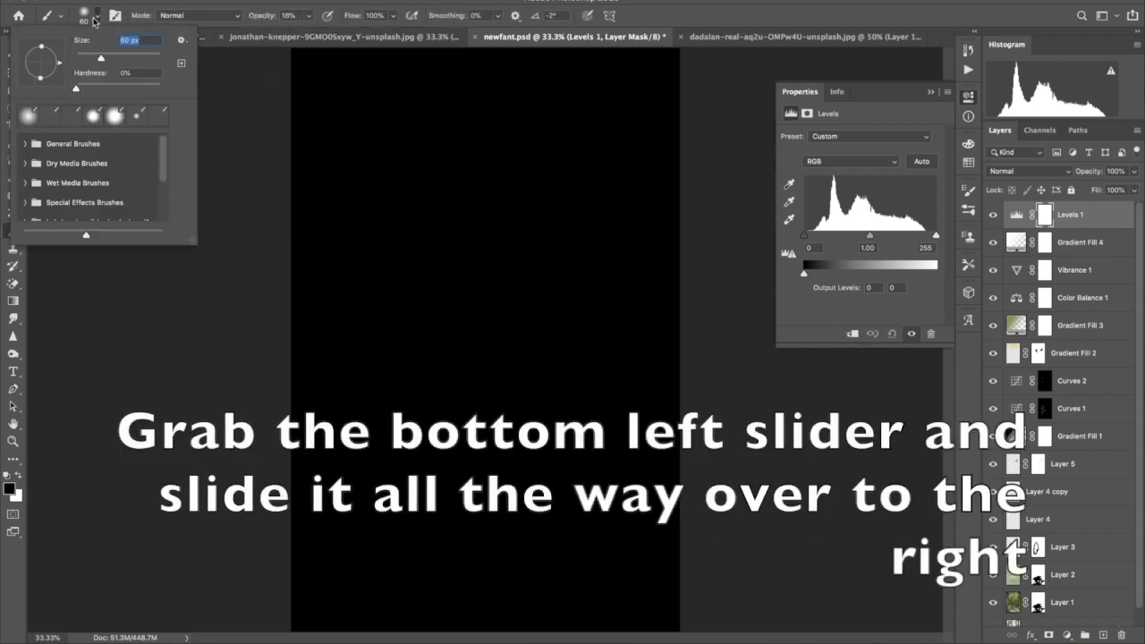
pyautogui.write('70')
pyautogui.press('Return')
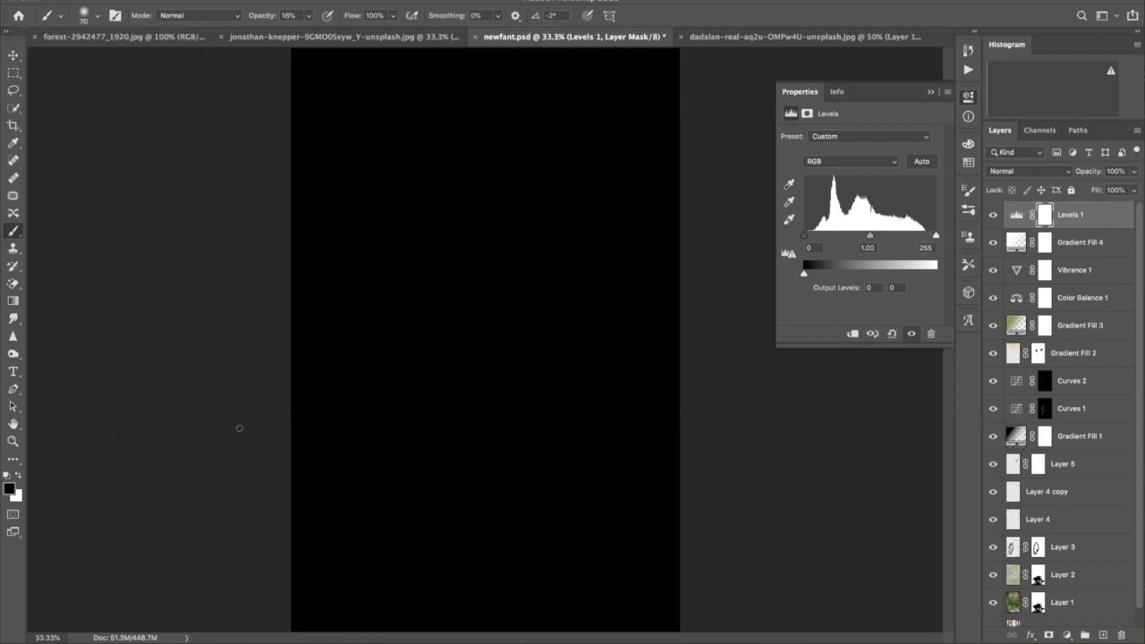
pyautogui.press(']')
pyautogui.press(']')
pyautogui.press(']')
pyautogui.press(']')
pyautogui.press(']')
pyautogui.press(']')
pyautogui.press(']')
pyautogui.press(']')
pyautogui.press(']')
pyautogui.press(']')
pyautogui.press(']')
pyautogui.press(']')
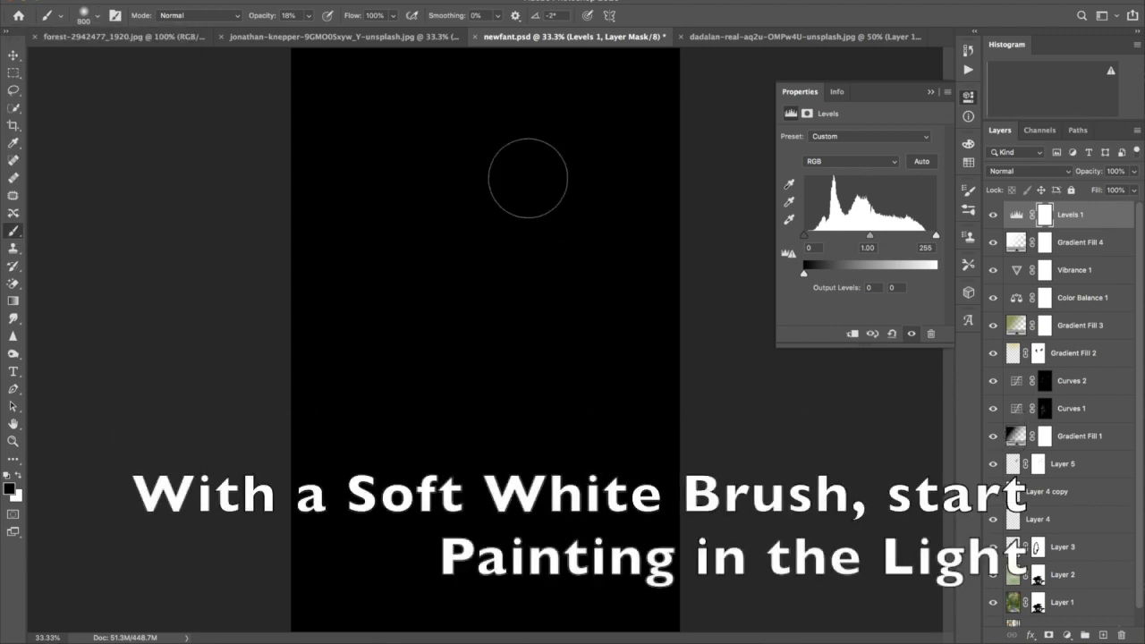
pyautogui.press('super+minus')
pyautogui.press('super+minus')
pyautogui.press(']')
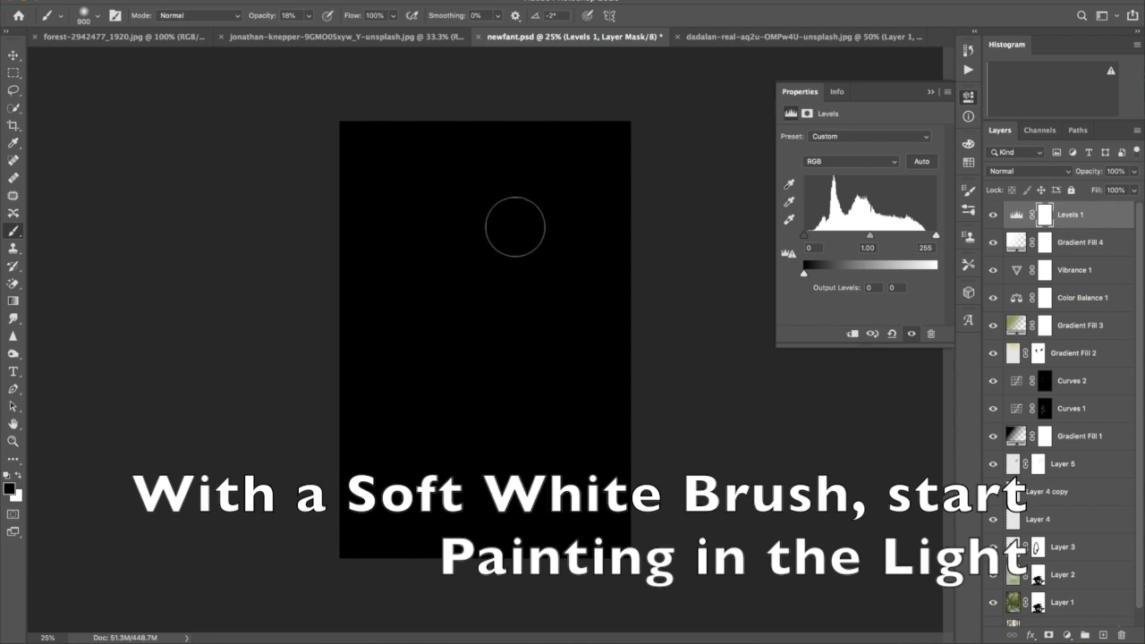
pyautogui.press(']')
pyautogui.press(']')
pyautogui.press(']')
pyautogui.moveTo(473, 146)
pyautogui.mouseDown()
pyautogui.moveTo(443, 417)
pyautogui.moveTo(460, 300)
pyautogui.moveTo(477, 420)
pyautogui.moveTo(456, 214)
pyautogui.moveTo(436, 428)
pyautogui.moveTo(538, 213)
pyautogui.moveTo(530, 411)
pyautogui.moveTo(556, 240)
pyautogui.moveTo(472, 233)
pyautogui.moveTo(482, 441)
pyautogui.moveTo(414, 459)
pyautogui.moveTo(545, 453)
pyautogui.moveTo(449, 279)
pyautogui.moveTo(444, 414)
pyautogui.moveTo(497, 238)
pyautogui.moveTo(424, 383)
pyautogui.moveTo(505, 206)
pyautogui.moveTo(447, 234)
pyautogui.moveTo(433, 161)
pyautogui.moveTo(357, 111)
pyautogui.moveTo(560, 114)
pyautogui.moveTo(350, 137)
pyautogui.moveTo(492, 115)
pyautogui.moveTo(392, 110)
pyautogui.moveTo(343, 140)
pyautogui.moveTo(467, 97)
pyautogui.moveTo(479, 291)
pyautogui.moveTo(616, 119)
pyautogui.moveTo(444, 359)
pyautogui.moveTo(692, 384)
pyautogui.mouseUp()
# Enlarge the soft brush and paint more light into the Levels mask from the top down to the mushrooms, keeping the bottom dark.
pyautogui.press(']')
pyautogui.press(']')
pyautogui.press(']')
pyautogui.press(']')
pyautogui.press(']')
pyautogui.press(']')
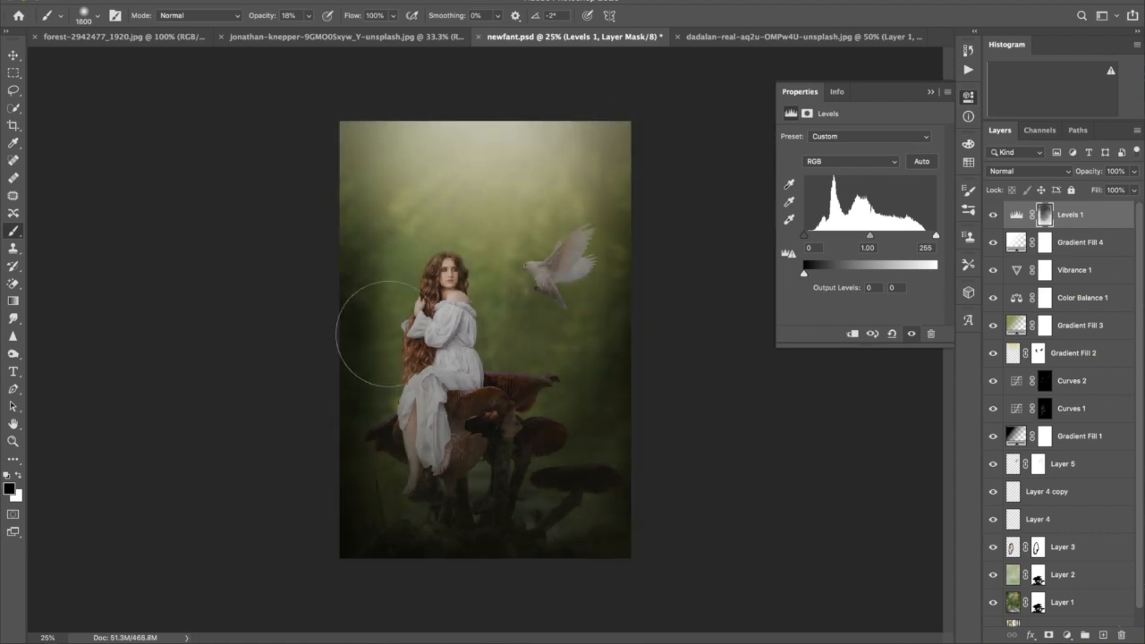
pyautogui.moveTo(528, 93)
pyautogui.mouseDown()
pyautogui.moveTo(460, 179)
pyautogui.moveTo(542, 287)
pyautogui.moveTo(483, 412)
pyautogui.moveTo(577, 264)
pyautogui.moveTo(334, 113)
pyautogui.moveTo(617, 391)
pyautogui.moveTo(343, 342)
pyautogui.moveTo(388, 453)
pyautogui.mouseUp()
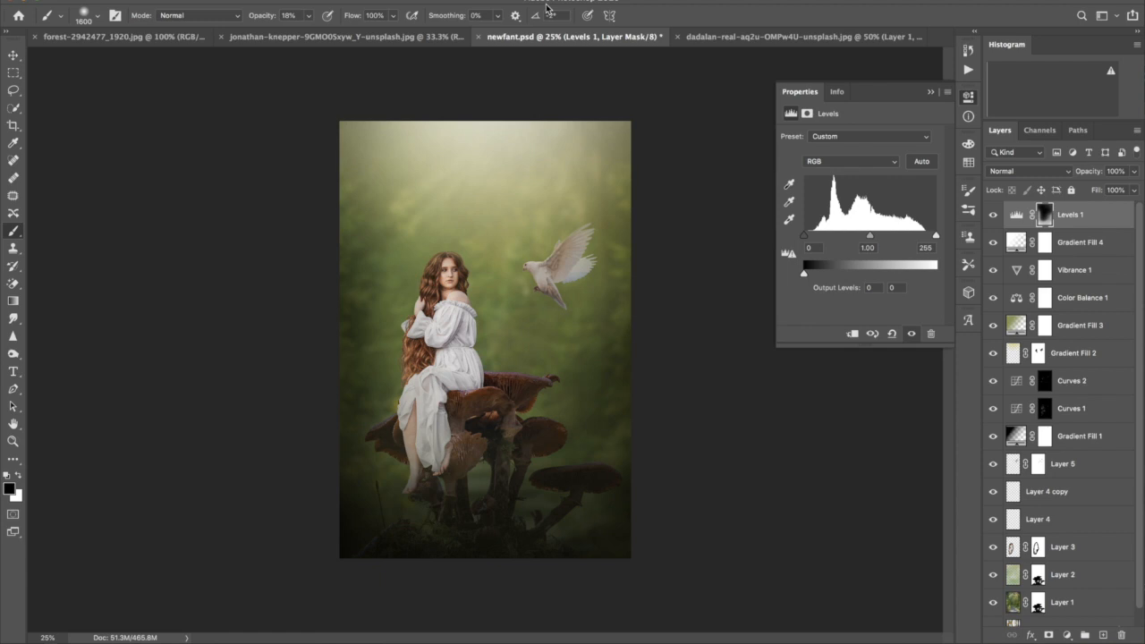
# Bring the snowy bokeh texture from its open document into newfant.psd as a new layer above the Levels adjustment.
pyautogui.click(279, 39)
pyautogui.press('v')
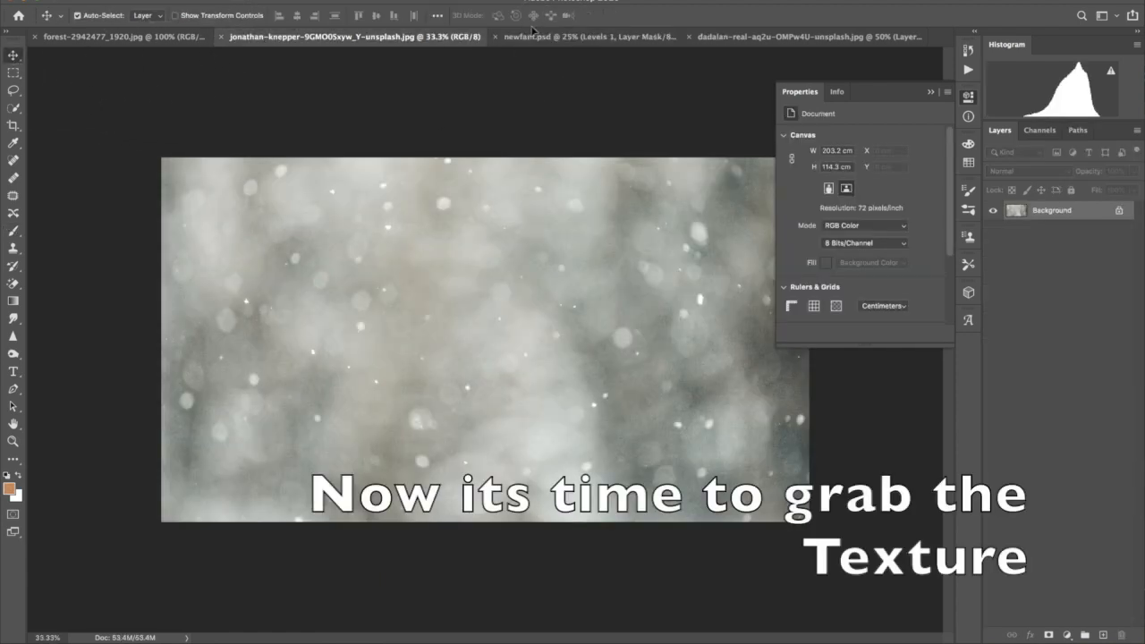
pyautogui.click(529, 35)
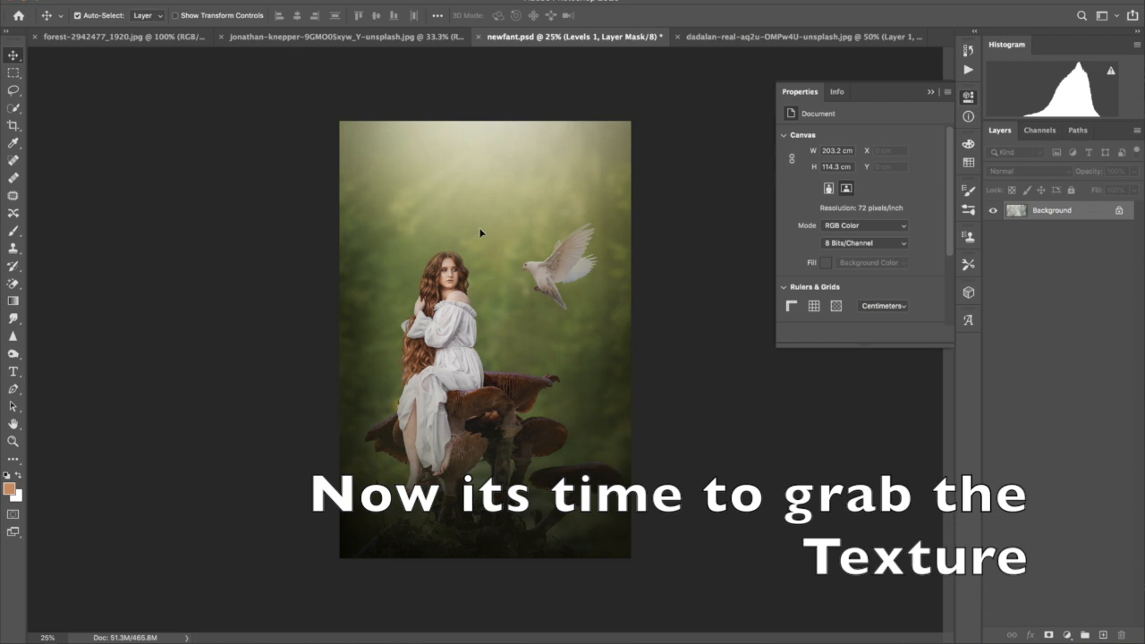
pyautogui.hotkey('ctrl', 'v')
# Rotate the texture layer 90° clockwise and move it so it covers the full height of the canvas.
pyautogui.click(132, 1)
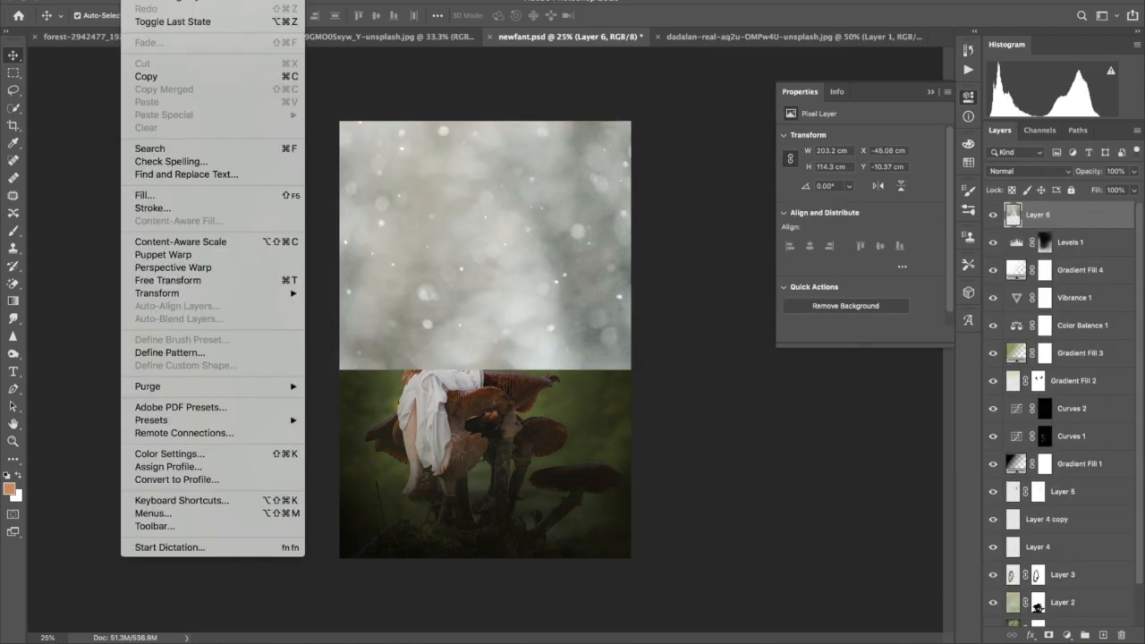
pyautogui.moveTo(167, 293)
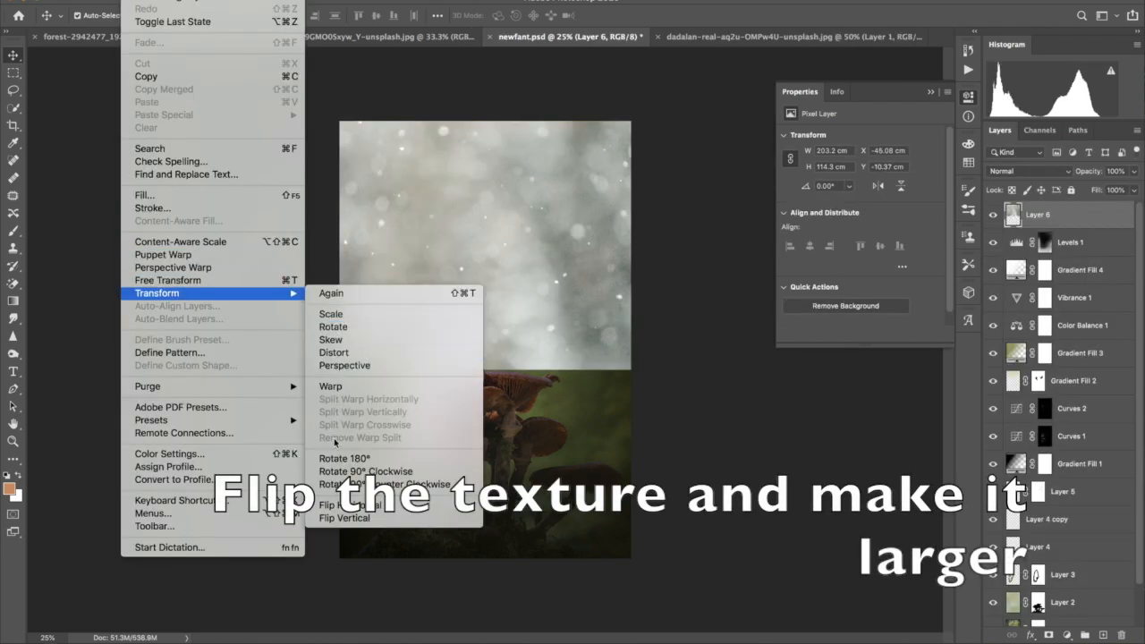
pyautogui.click(331, 472)
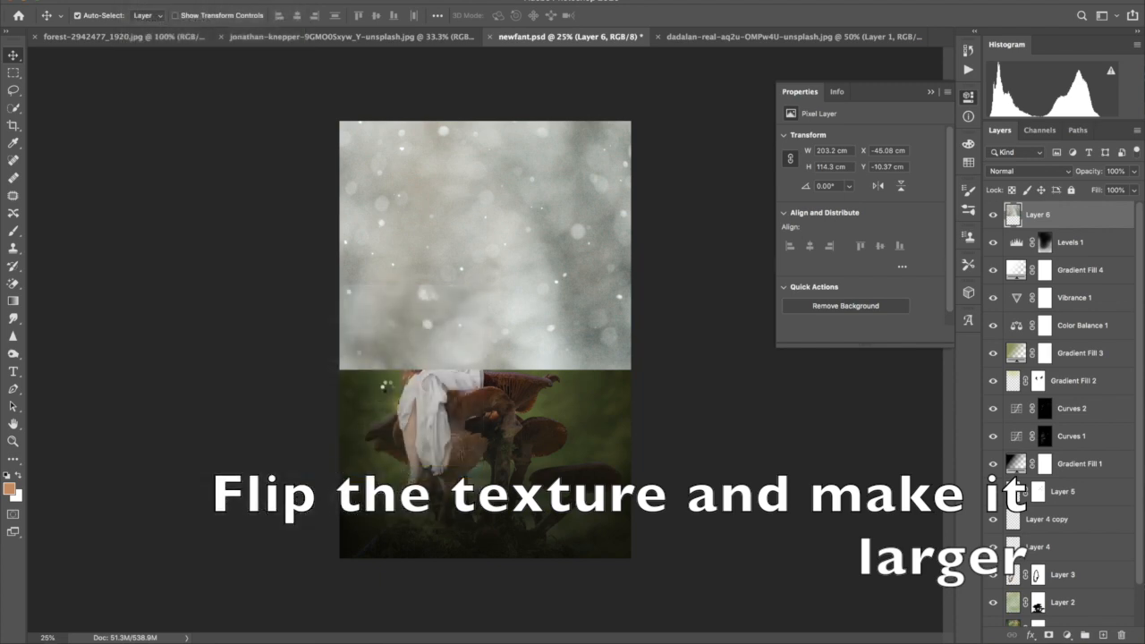
pyautogui.moveTo(435, 233); pyautogui.dragTo(435, 338)
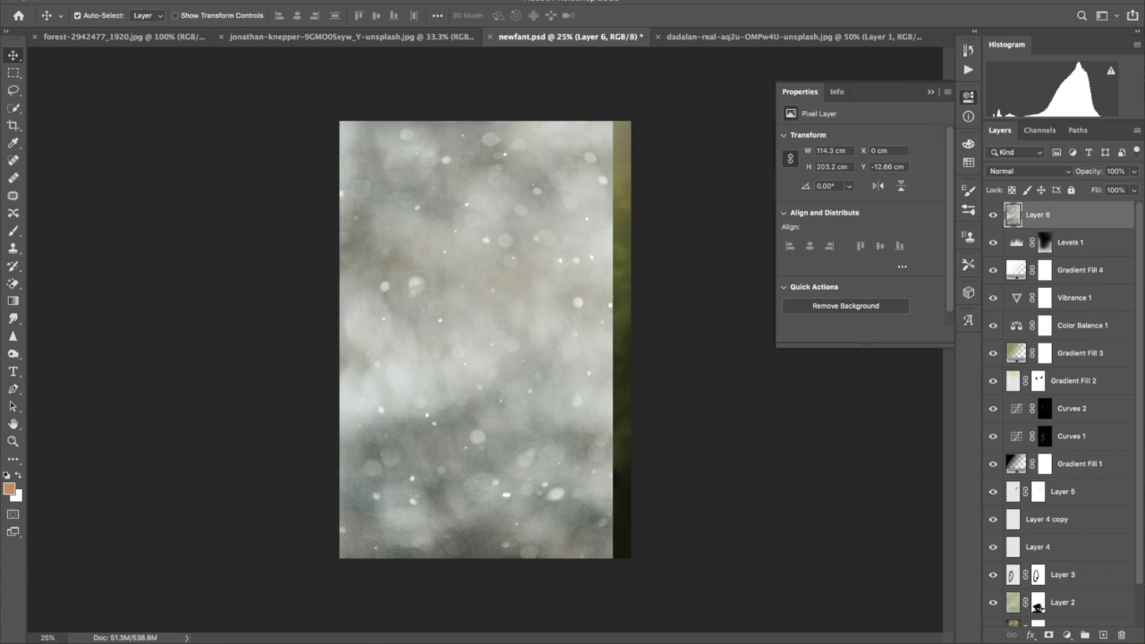
# Scale the texture to 113.18% with Free Transform and reposition it to cover the whole canvas.
pyautogui.click(131, 1)
pyautogui.click(162, 280)
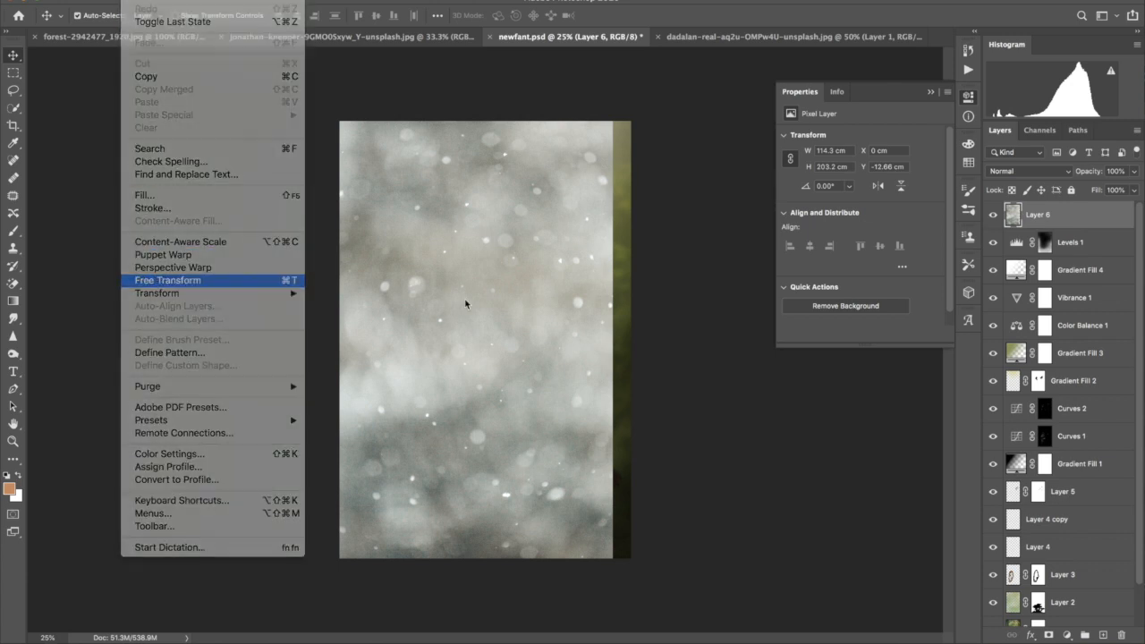
pyautogui.moveTo(612, 333); pyautogui.dragTo(647, 333)
pyautogui.moveTo(571, 341); pyautogui.dragTo(562, 347)
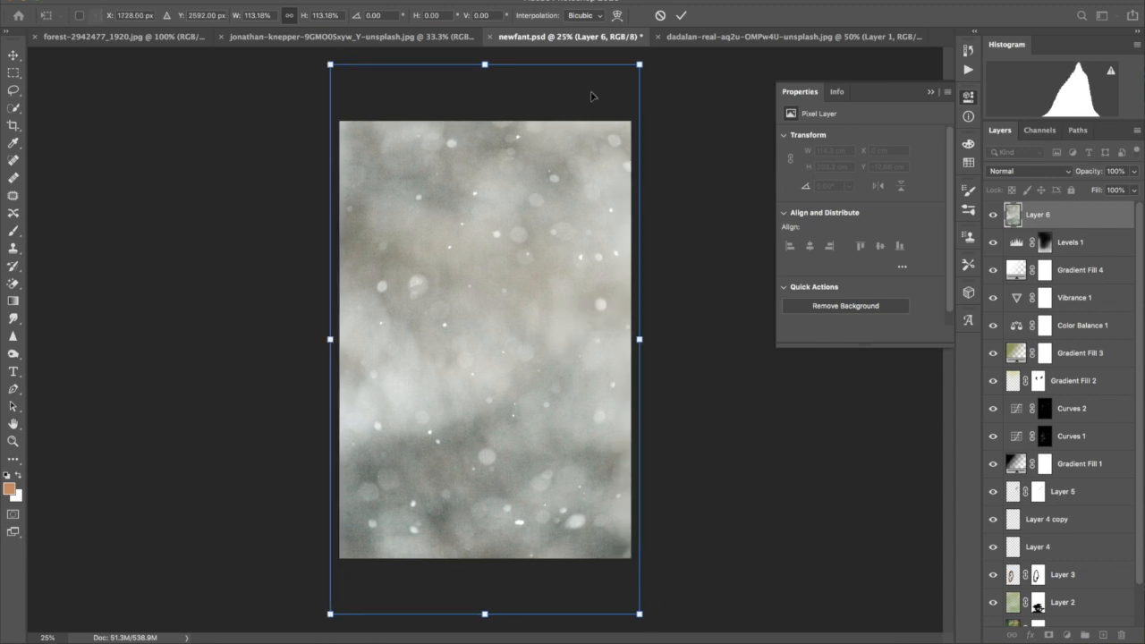
pyautogui.click(683, 16)
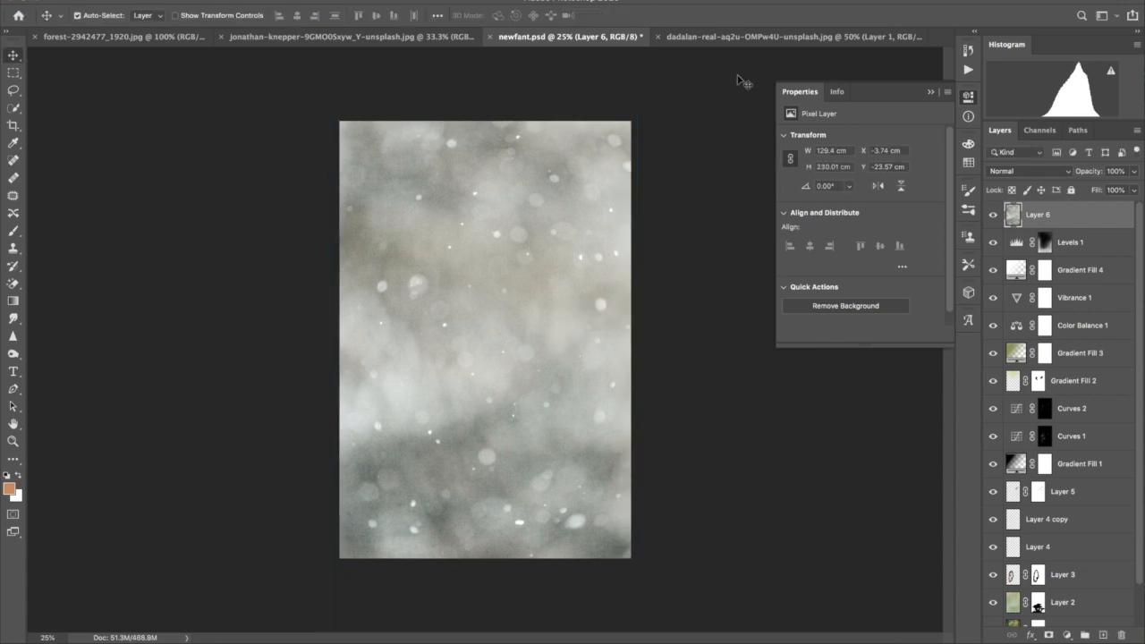
# Set the texture layer's blending mode to Soft Light and its opacity to 72%.
pyautogui.click(1006, 173)
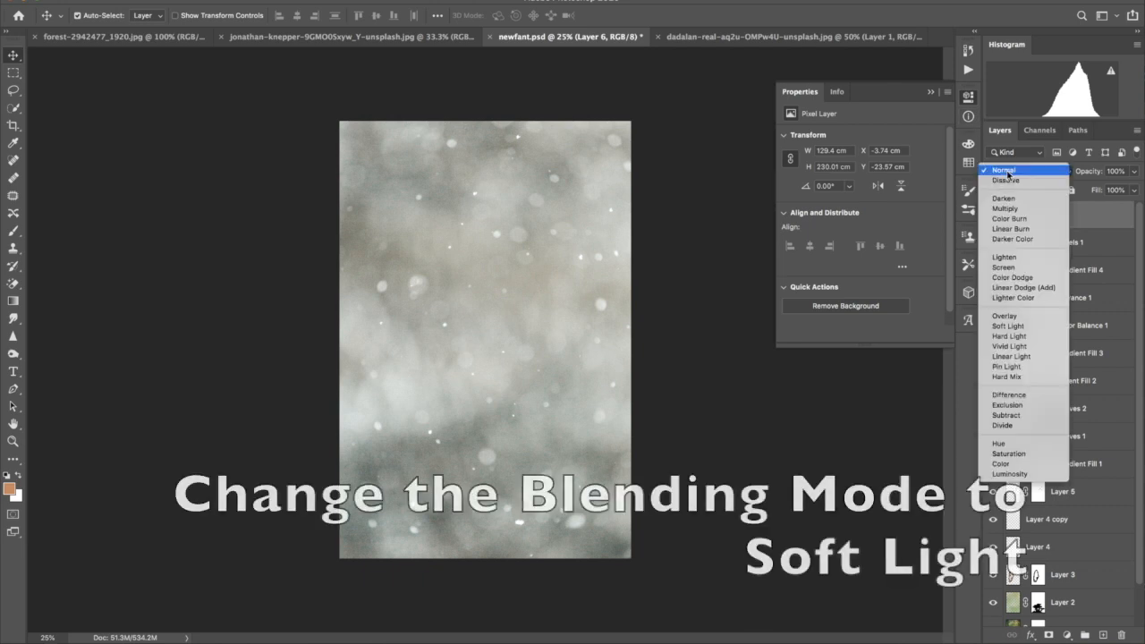
pyautogui.click(1008, 326)
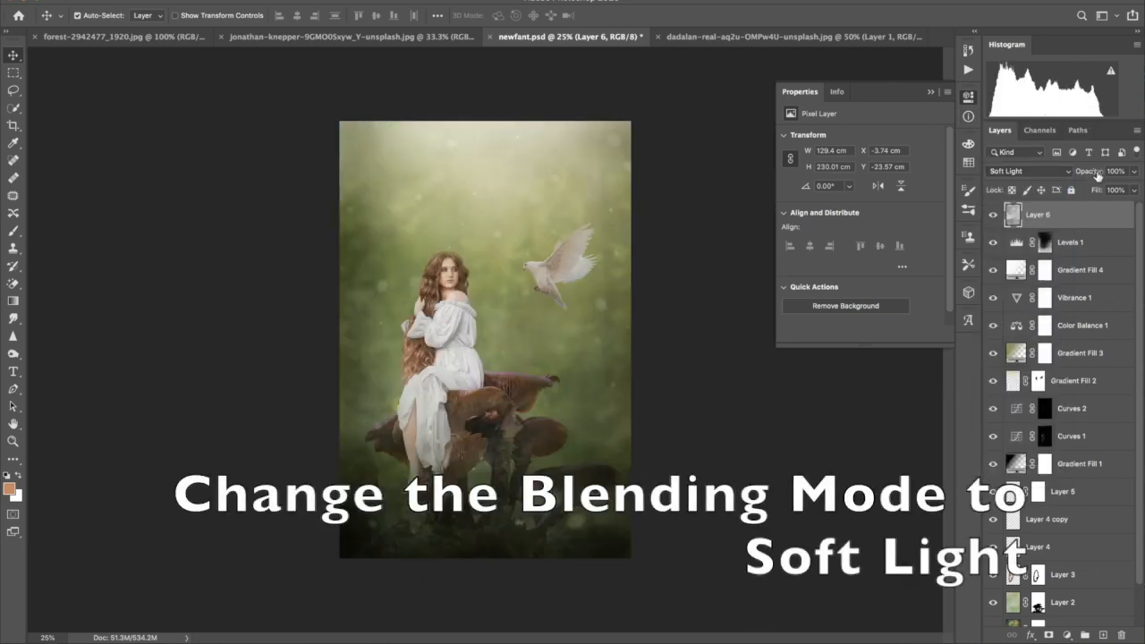
pyautogui.moveTo(1097, 175); pyautogui.dragTo(1077, 174)
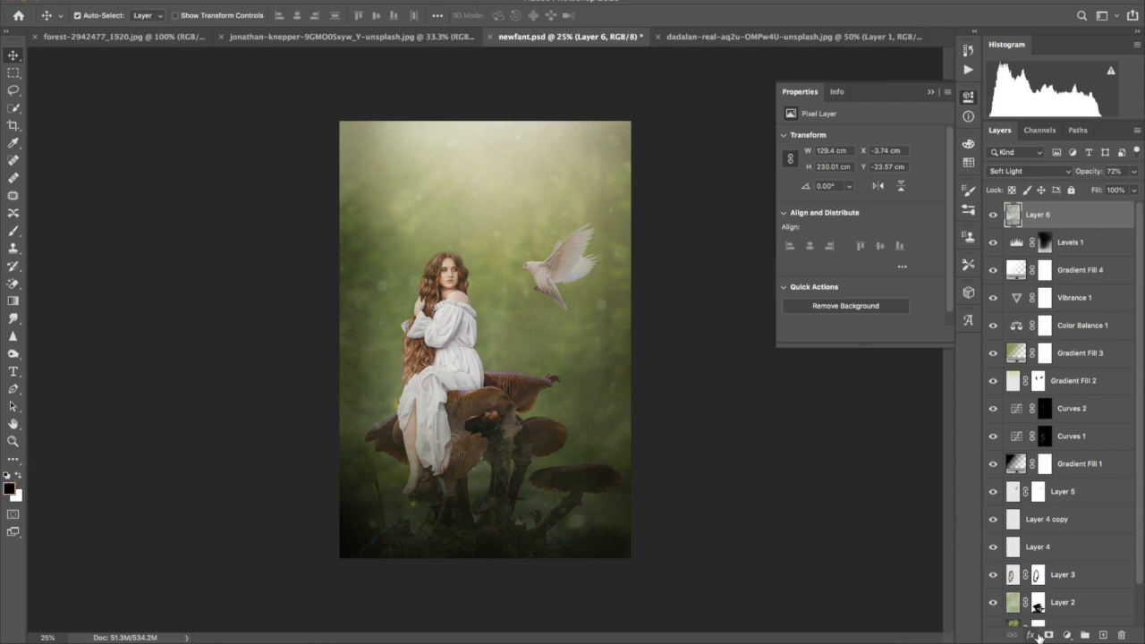
# Add a black-to-transparent Gradient fill layer with the Radial style, reverse it and adjust its angle to darken the image edges.
pyautogui.click(1064, 636)
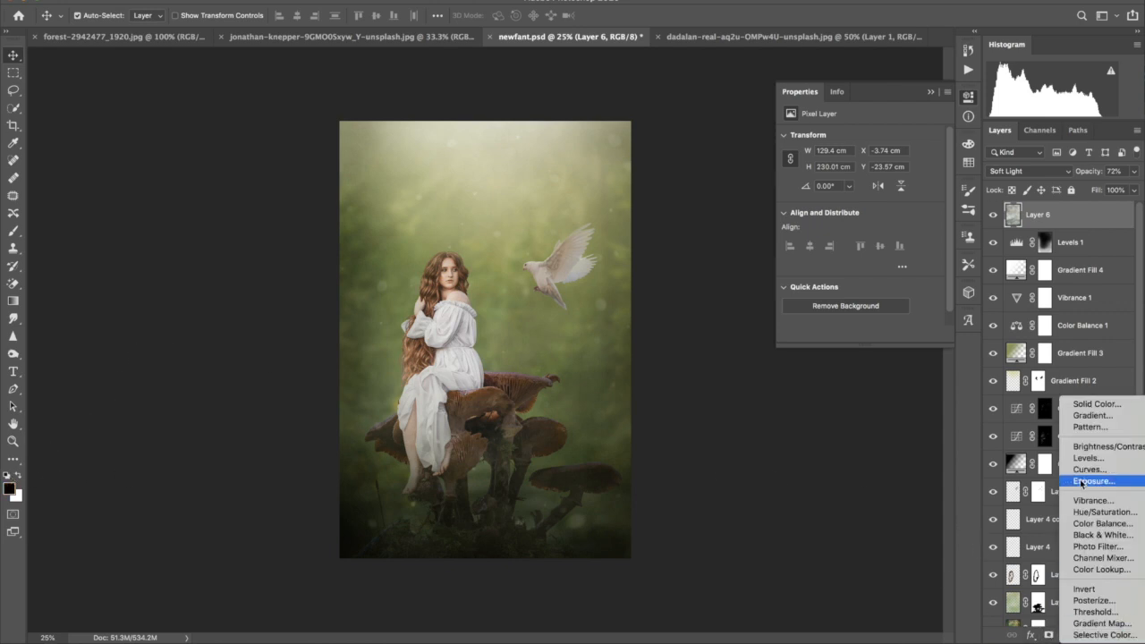
pyautogui.click(1066, 417)
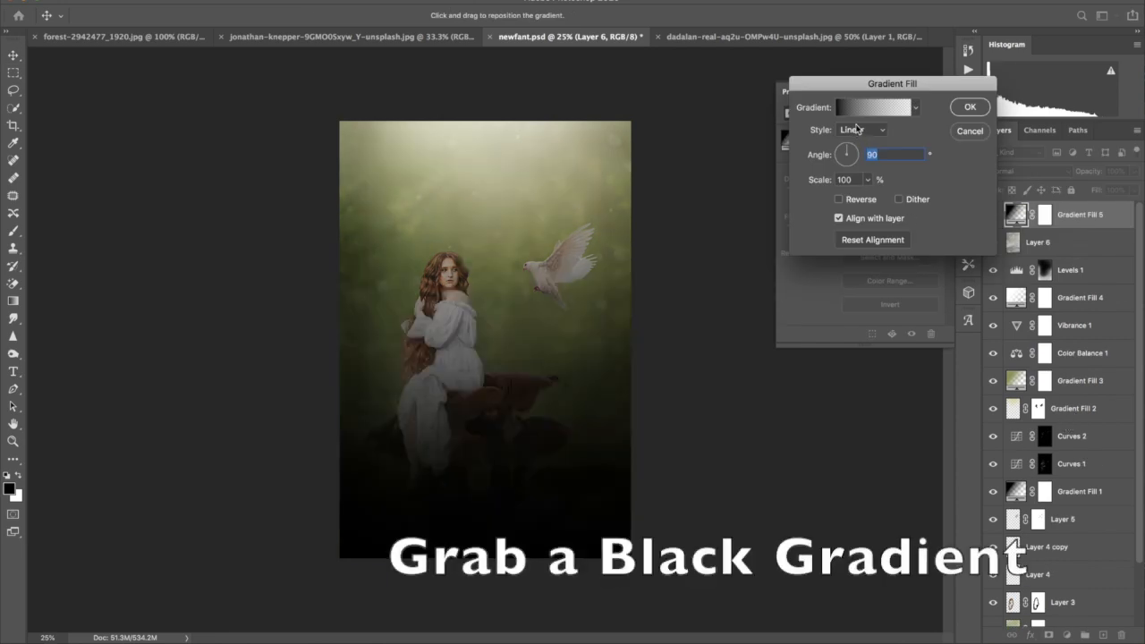
pyautogui.click(850, 131)
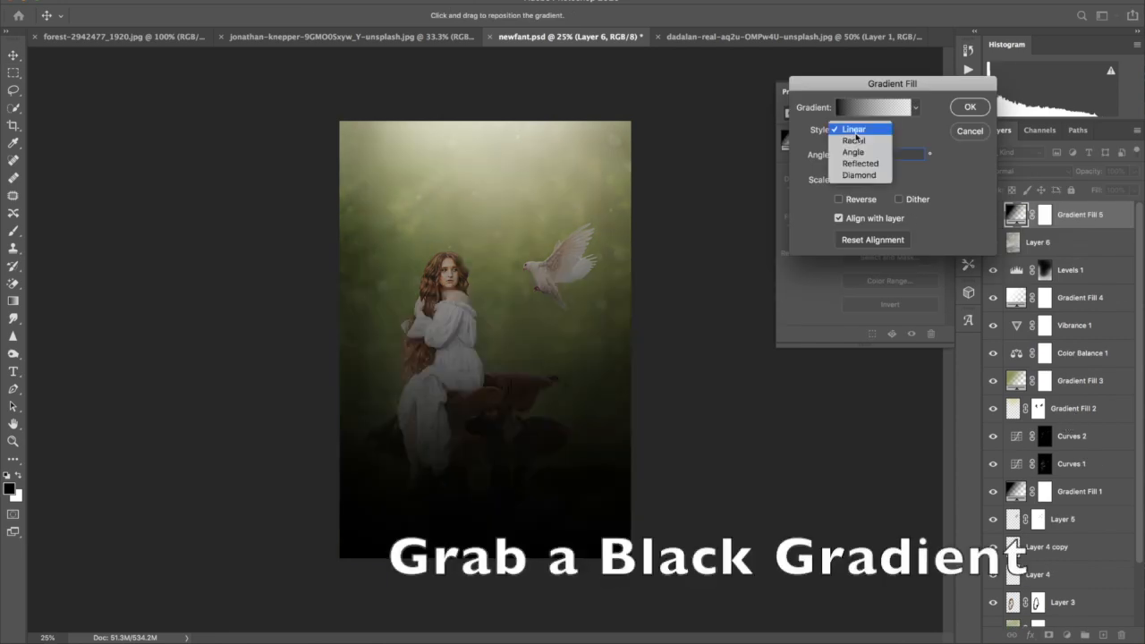
pyautogui.click(855, 144)
pyautogui.click(839, 199)
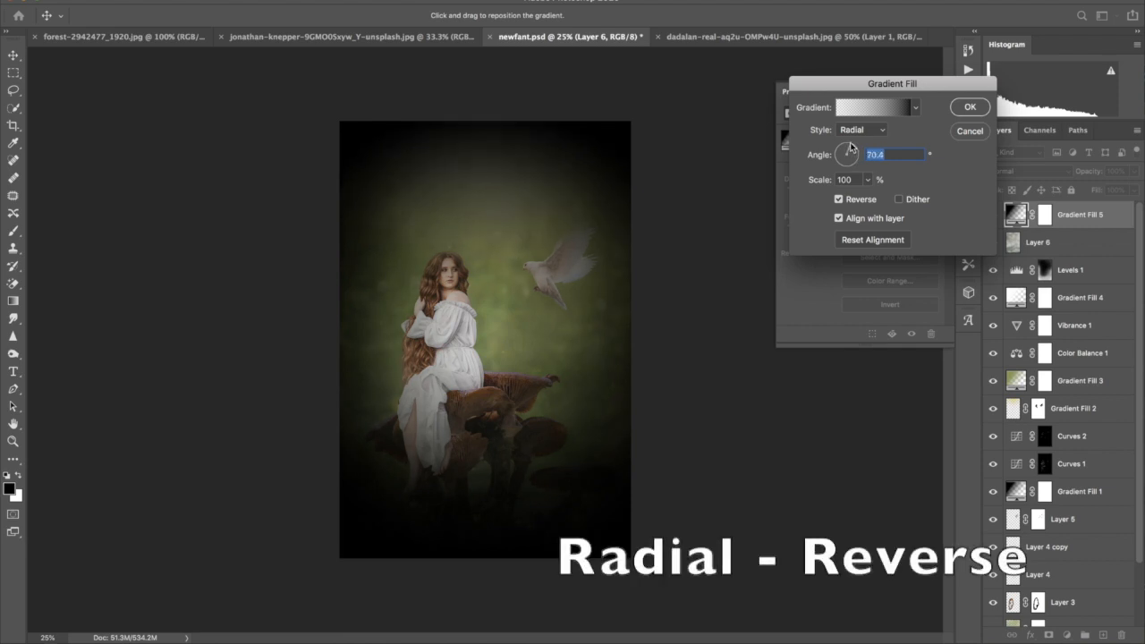
pyautogui.moveTo(852, 149); pyautogui.dragTo(853, 149)
pyautogui.click(968, 107)
# Paint away the dark gradient around the woman, dove and top of the image on its mask, and set the layer's opacity to 71%.
pyautogui.click(1044, 219)
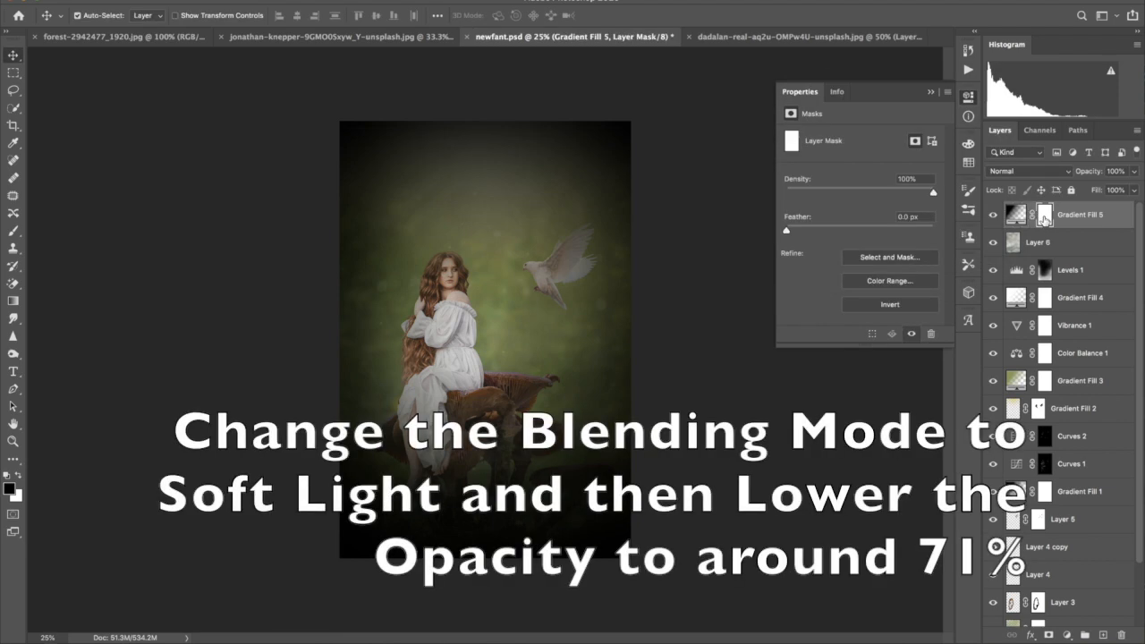
pyautogui.click(13, 231)
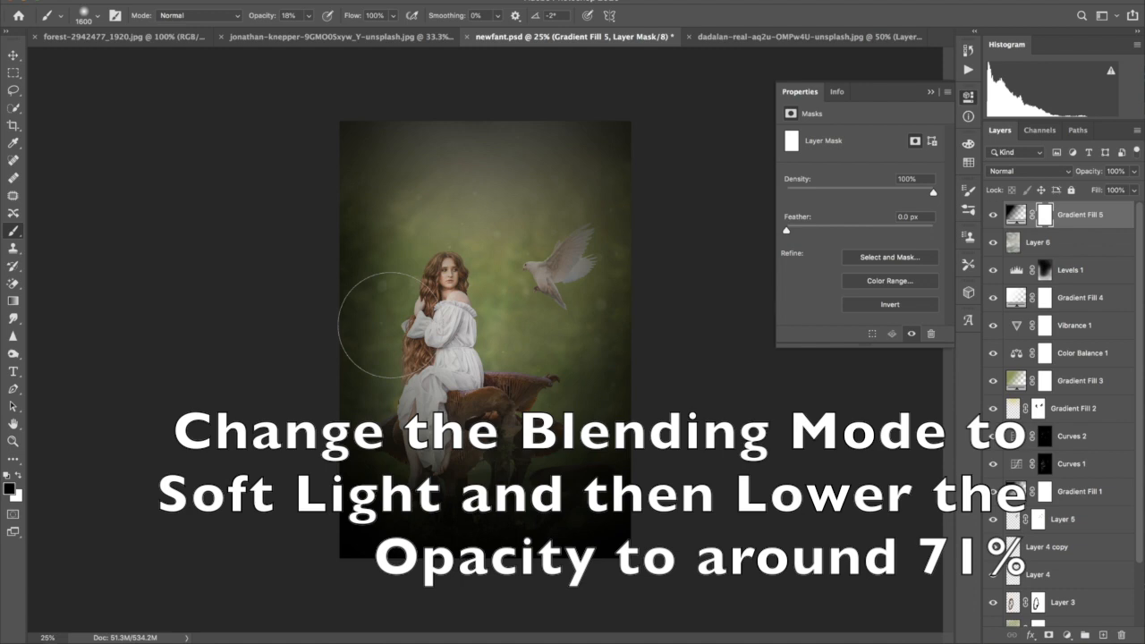
pyautogui.moveTo(391, 325)
pyautogui.mouseDown()
pyautogui.moveTo(531, 452)
pyautogui.moveTo(545, 394)
pyautogui.mouseUp()
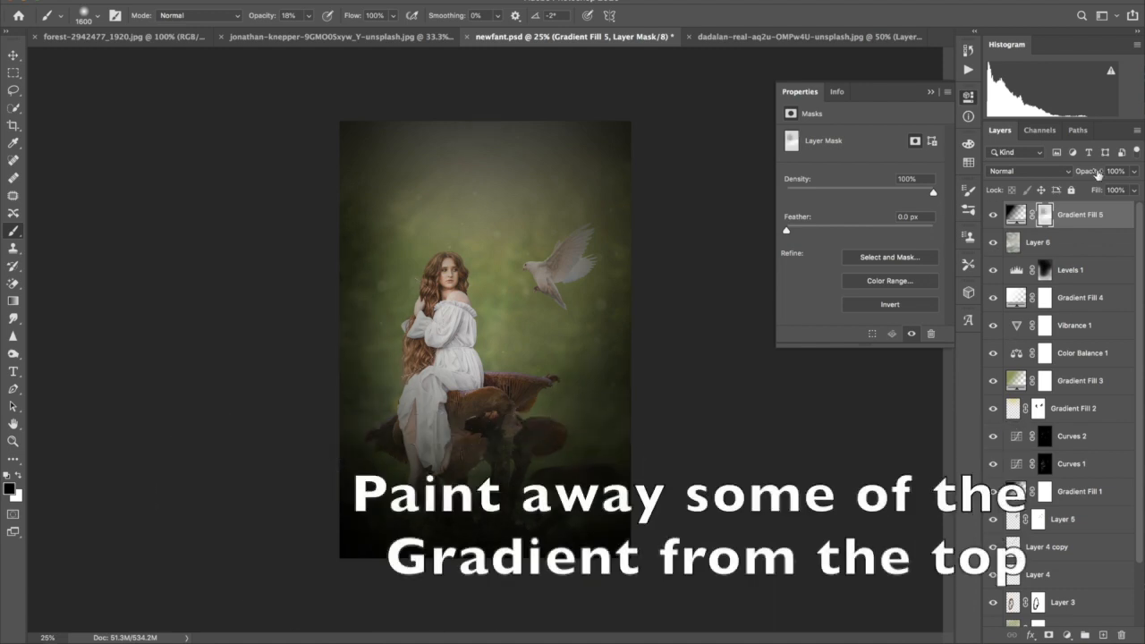
pyautogui.moveTo(1098, 173); pyautogui.dragTo(1074, 176)
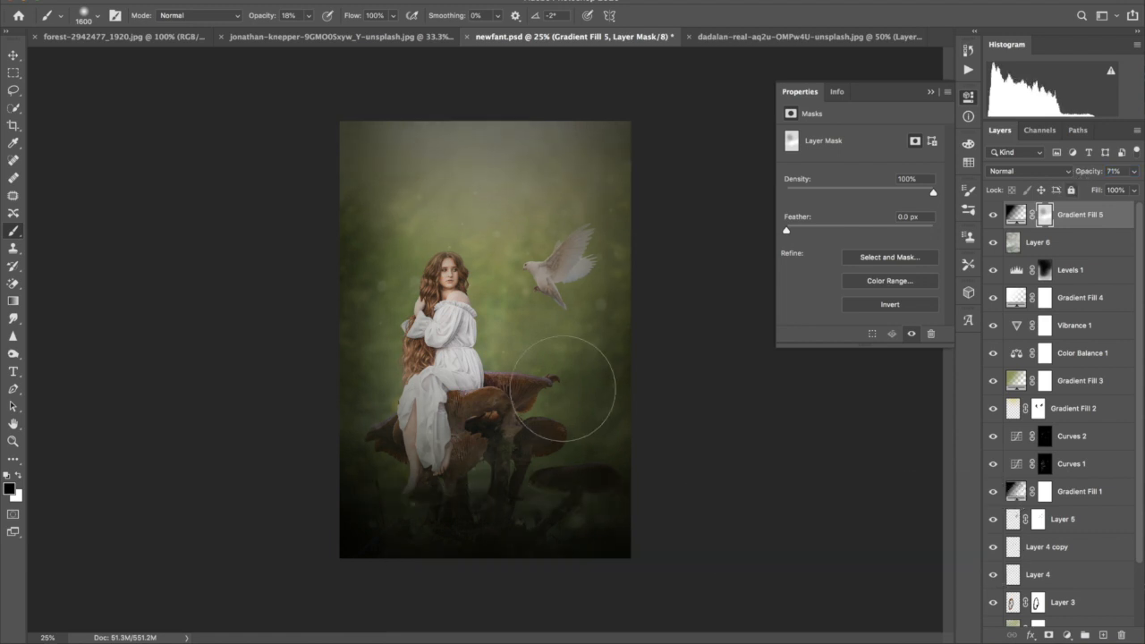
pyautogui.moveTo(470, 183)
pyautogui.mouseDown()
pyautogui.moveTo(628, 218)
pyautogui.moveTo(646, 142)
pyautogui.moveTo(270, 165)
pyautogui.moveTo(550, 134)
pyautogui.moveTo(307, 191)
pyautogui.mouseUp()
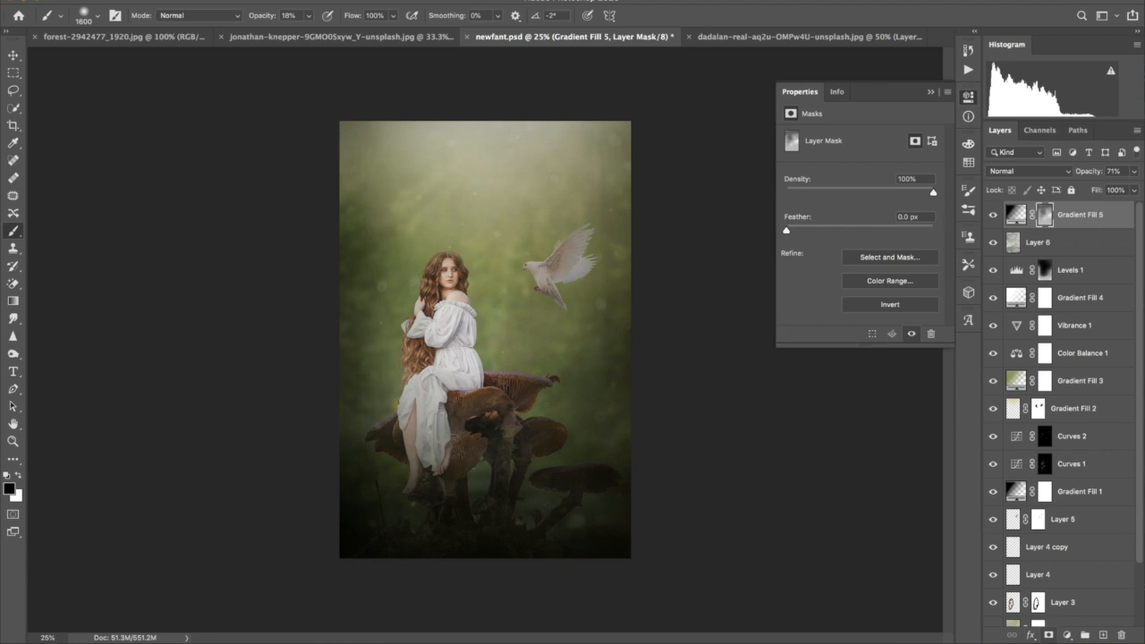
# Add an Exposure adjustment layer with exposure +0.37, offset +0.0367 and gamma correction 0.85.
pyautogui.click(1065, 634)
pyautogui.click(1076, 481)
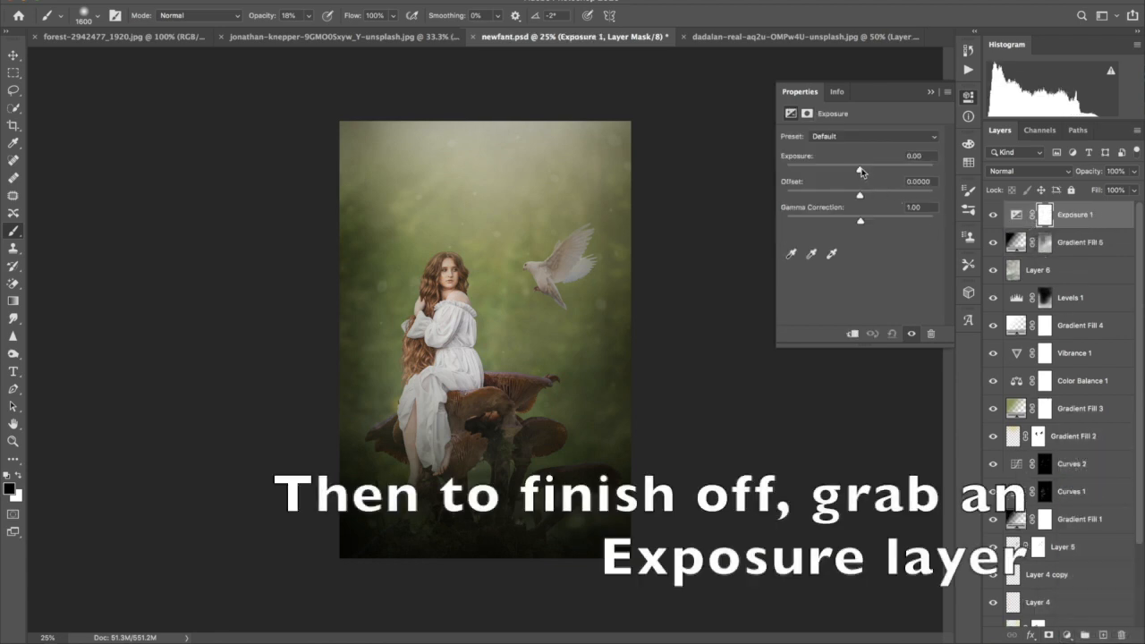
pyautogui.moveTo(861, 172); pyautogui.dragTo(865, 201)
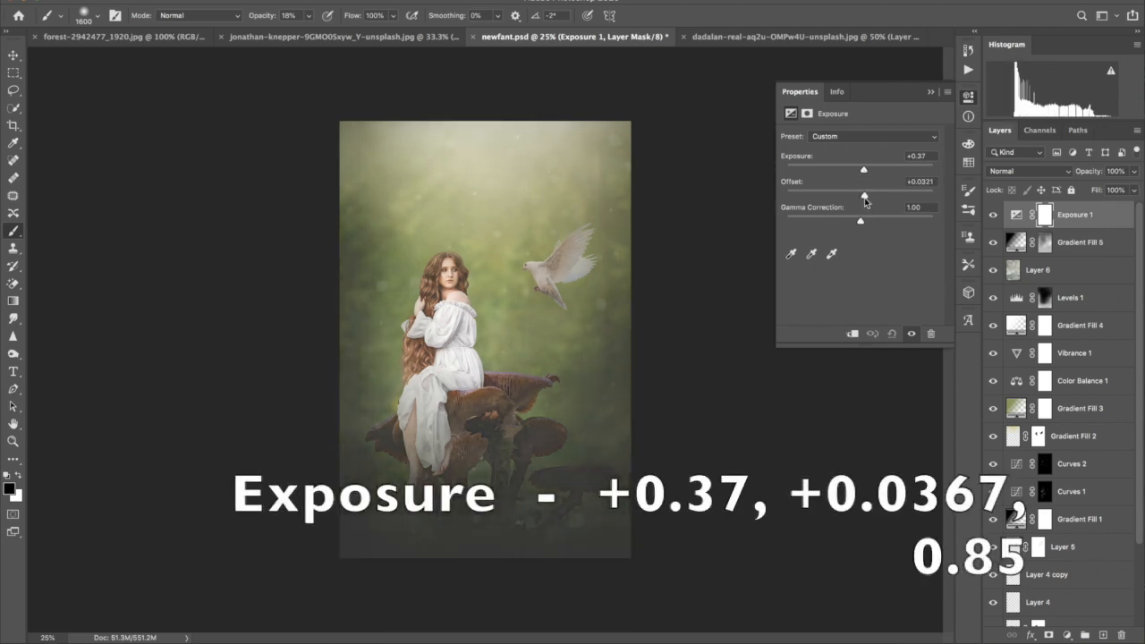
pyautogui.moveTo(863, 224); pyautogui.dragTo(866, 225)
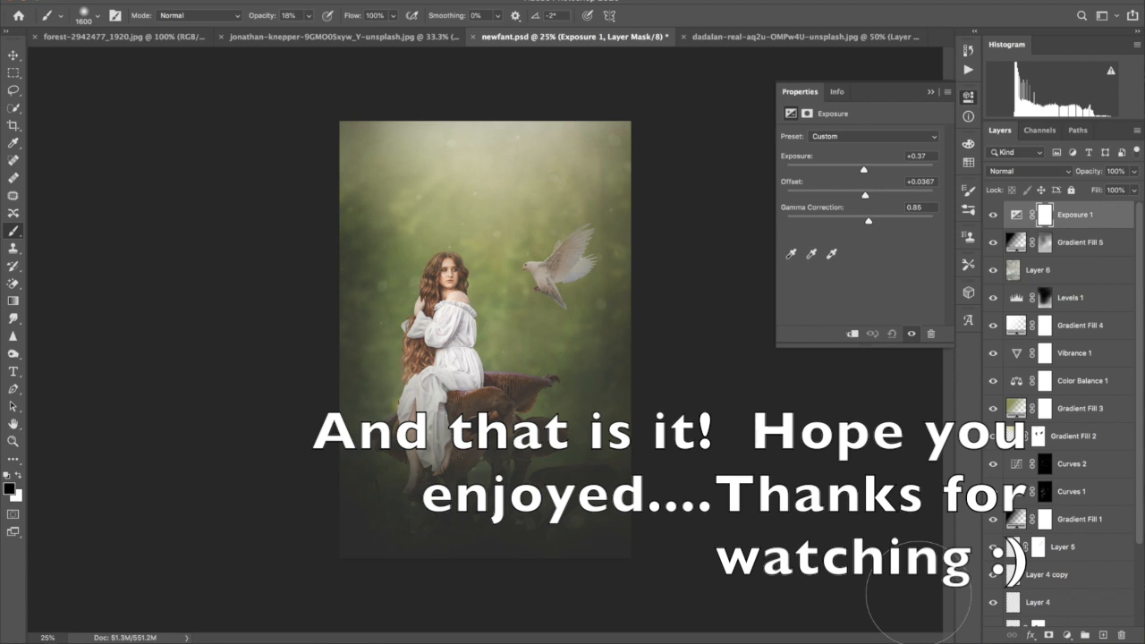
pyautogui.hotkey('ctrl', '+')
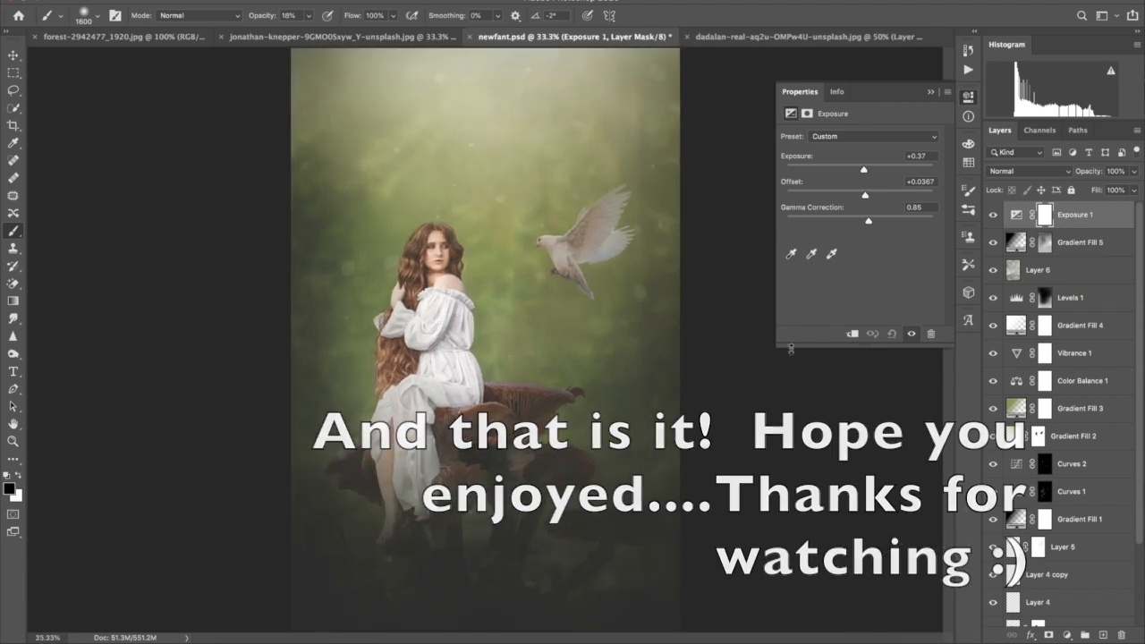